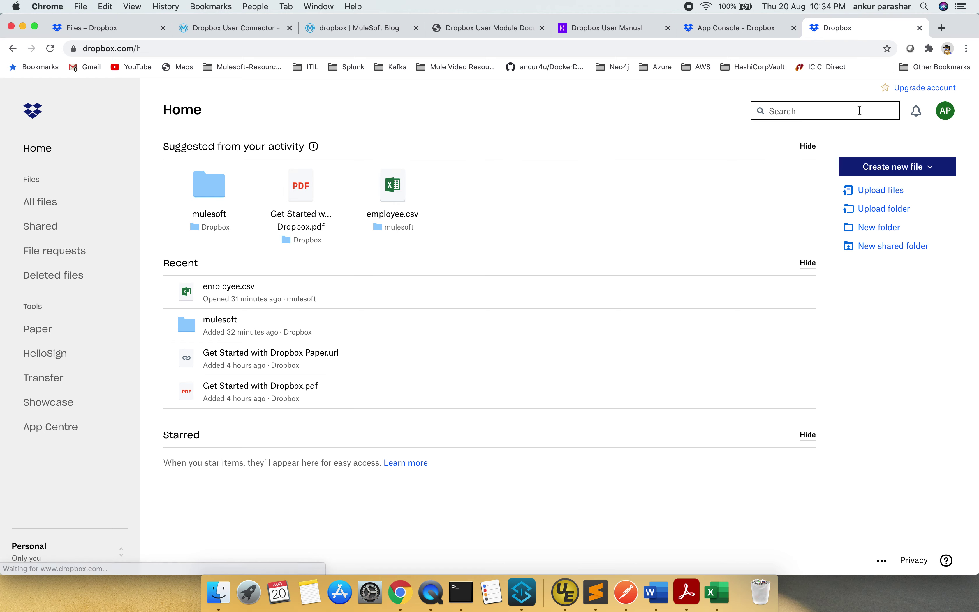
# Sign out of the Dropbox account from the avatar menu
pyautogui.click(943, 115)
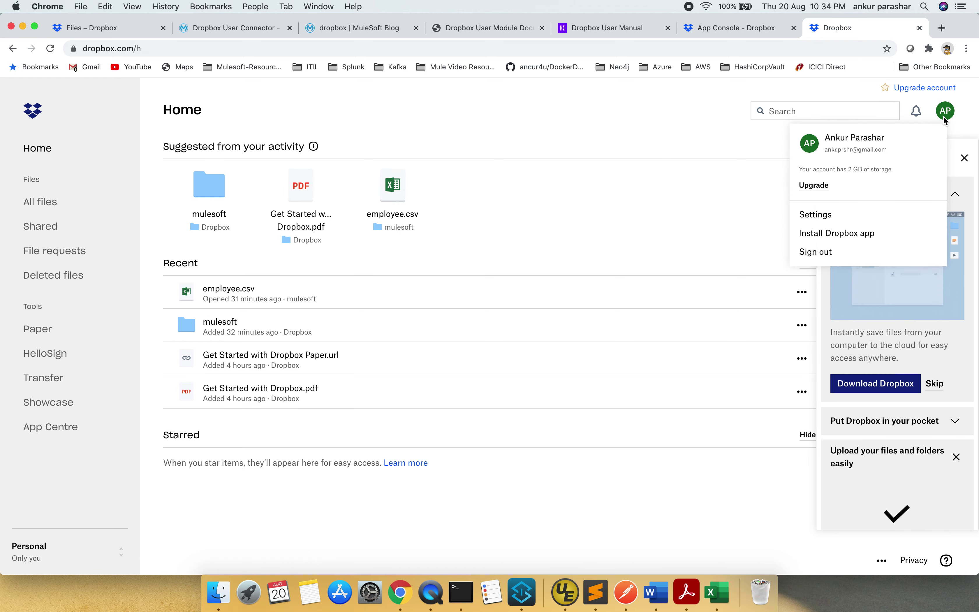
pyautogui.click(827, 252)
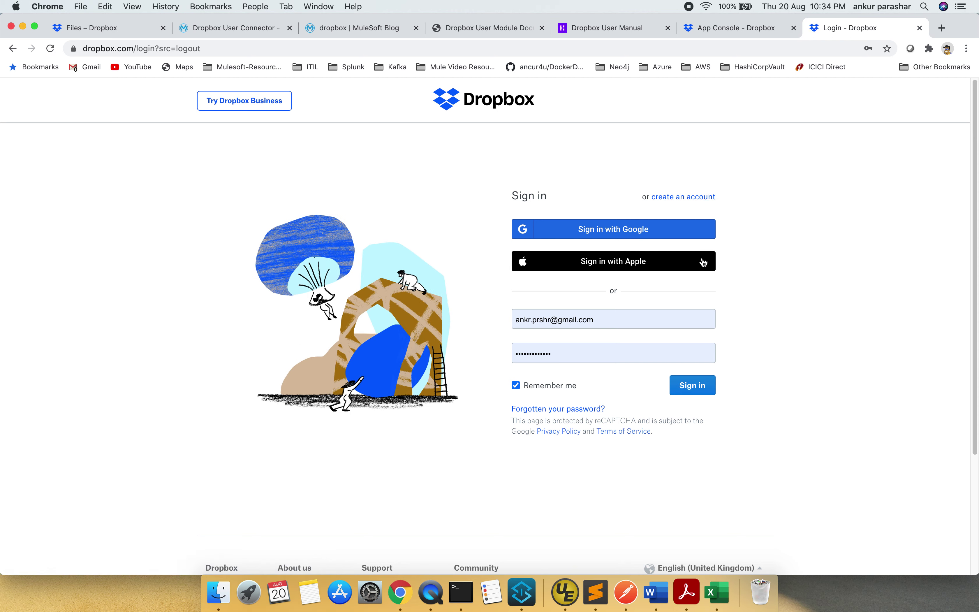
pyautogui.click(705, 199)
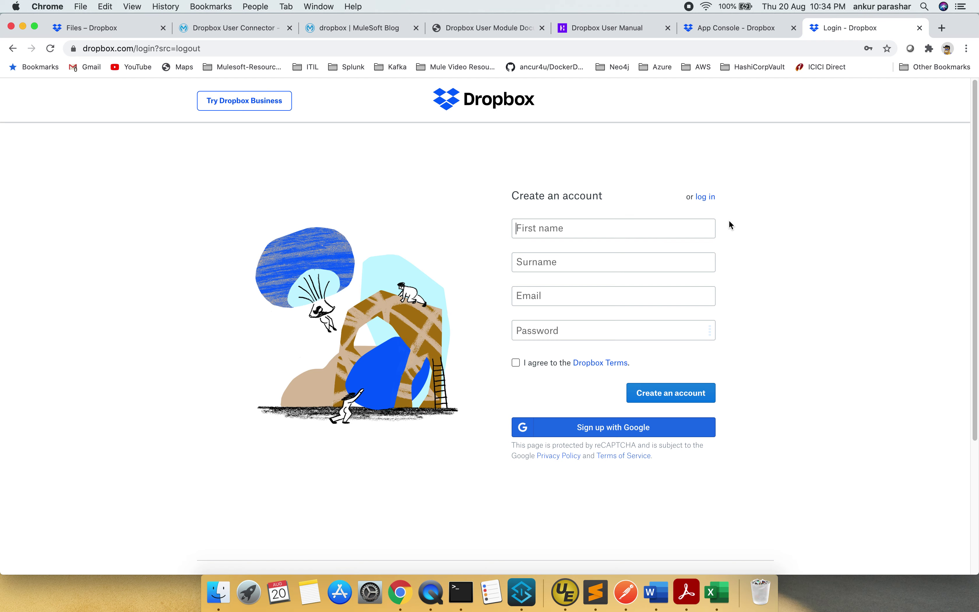
# In a new tab, go to dropbox.com/developers/apps, start Create app, and sign in again
pyautogui.click(942, 28)
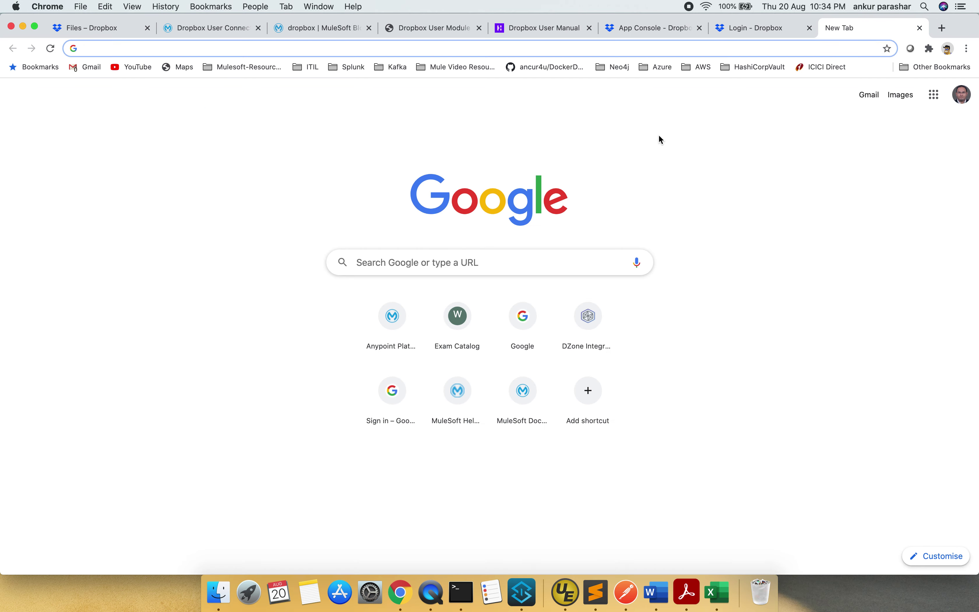
pyautogui.write('dropbox.com/developers/apps/')
pyautogui.press('Right')
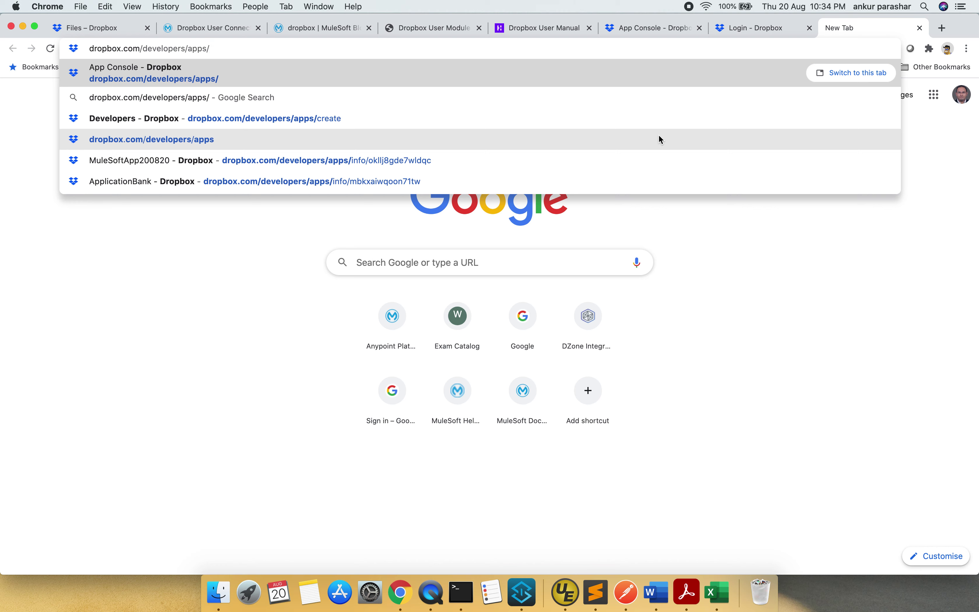
pyautogui.press('Return')
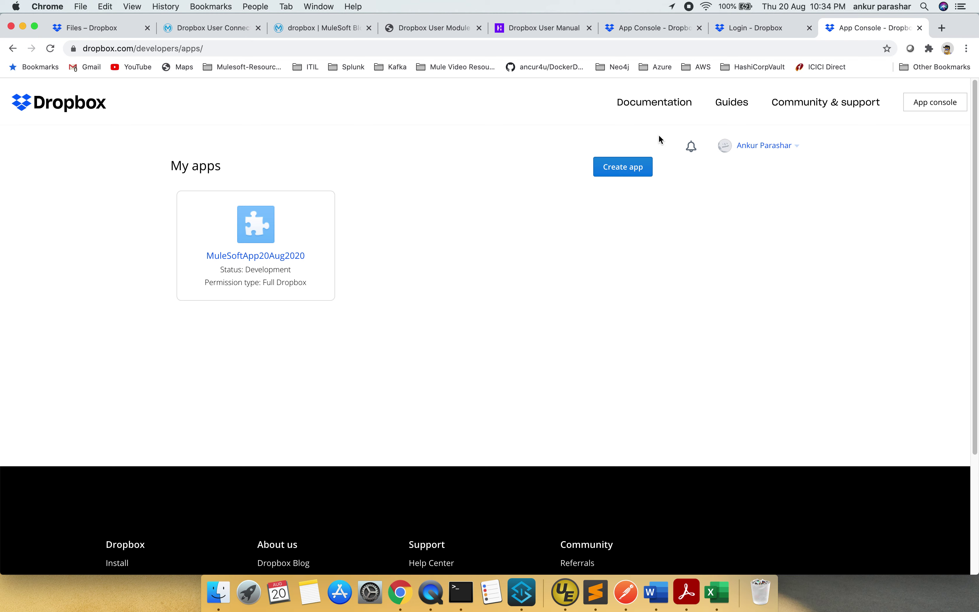
pyautogui.click(633, 177)
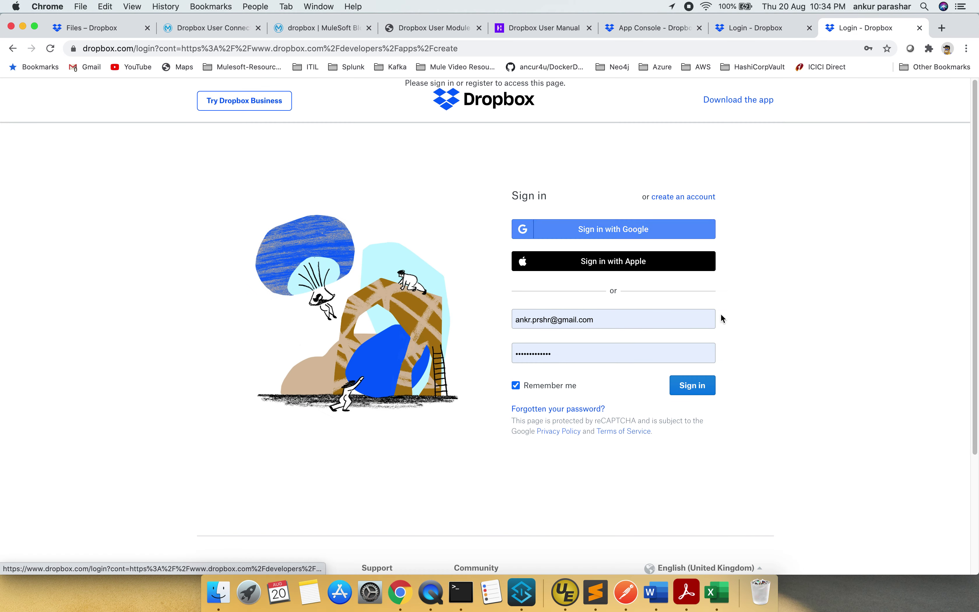
pyautogui.click(706, 386)
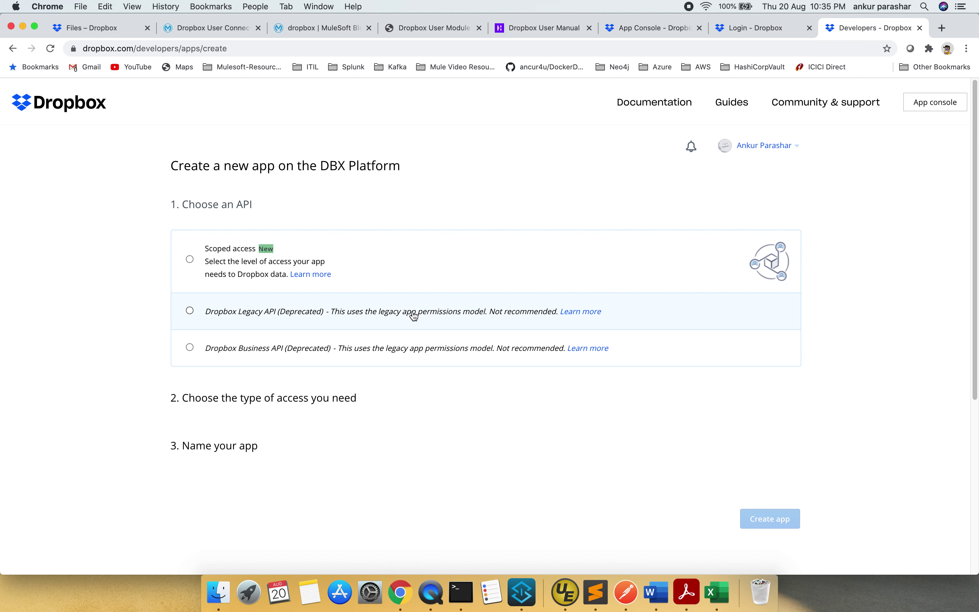
# Choose Scoped access and Full Dropbox, name the app testfolder20082020, and create it
pyautogui.click(425, 267)
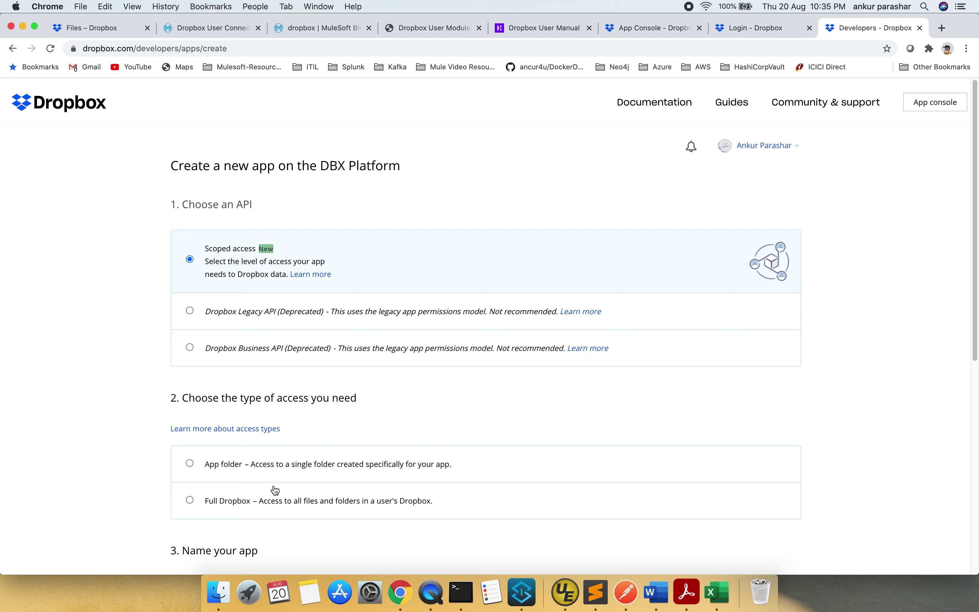
pyautogui.click(257, 506)
pyautogui.scroll(-5, 416, 481)
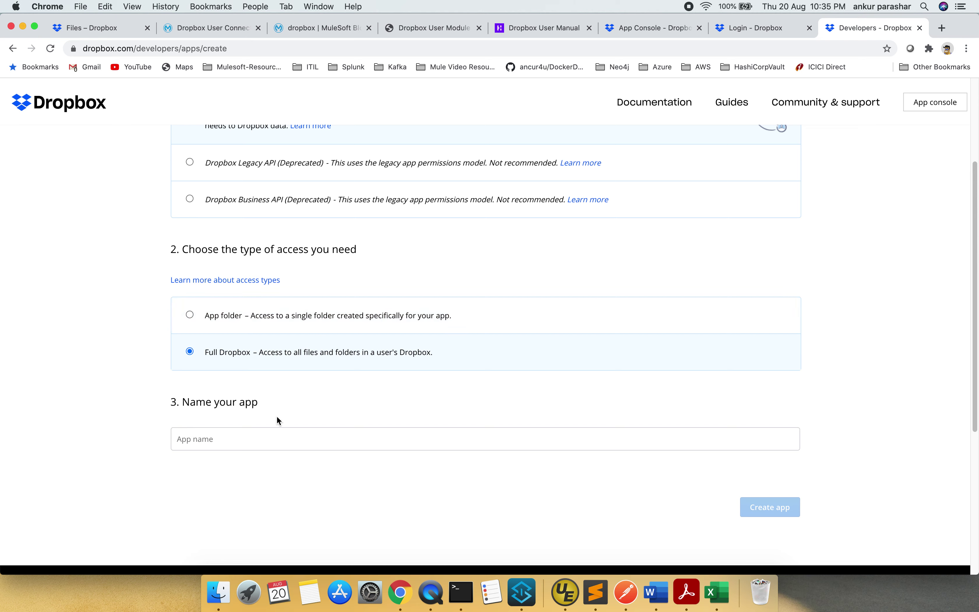
pyautogui.click(267, 440)
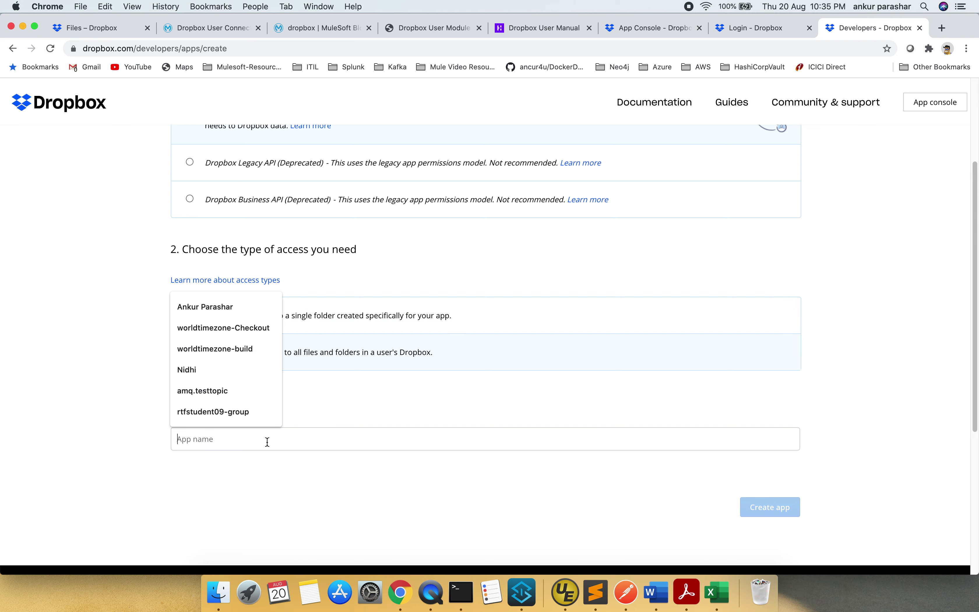
pyautogui.click(325, 423)
pyautogui.click(305, 436)
pyautogui.write('test')
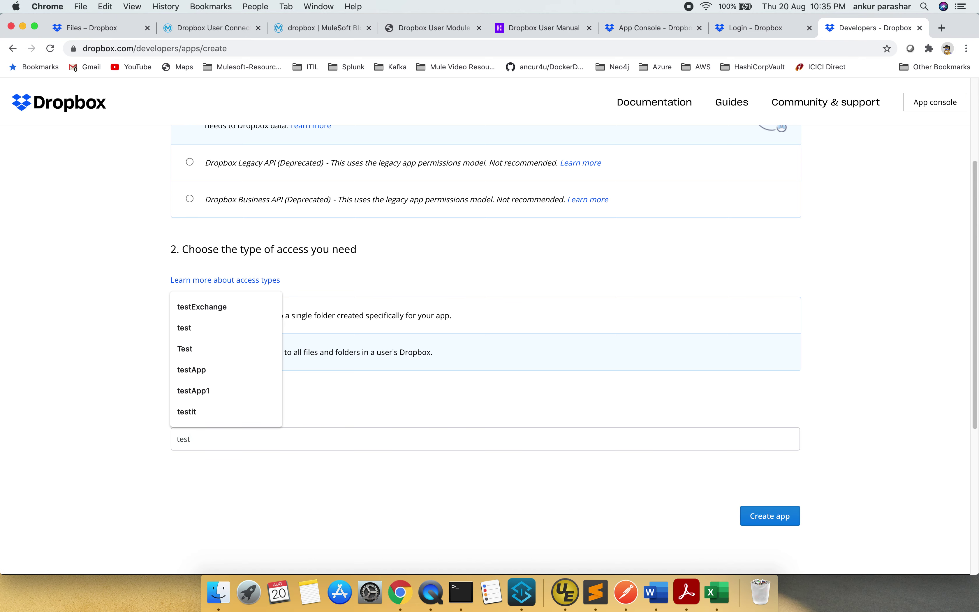
pyautogui.write('folder20082020')
pyautogui.click(769, 516)
pyautogui.write('r')
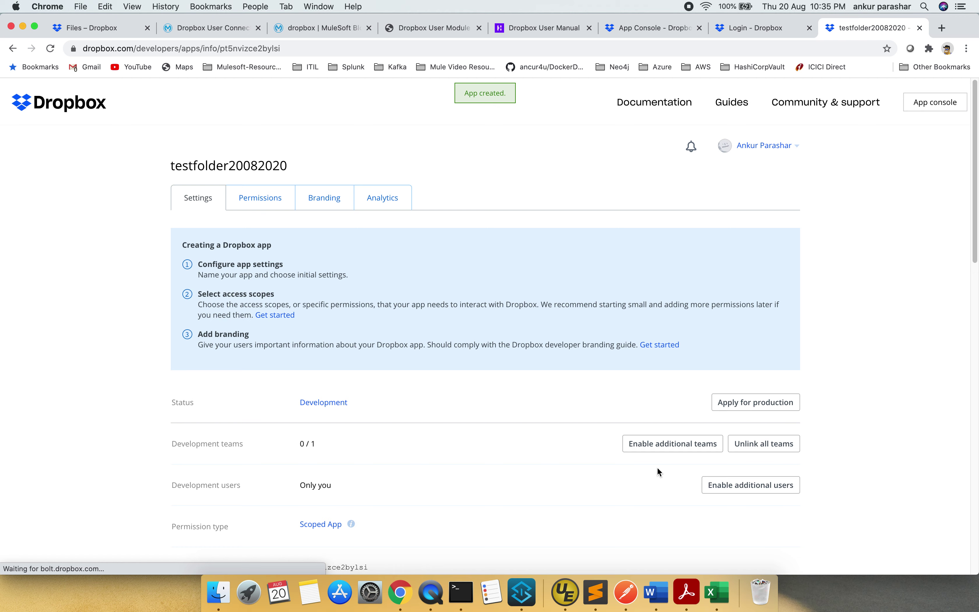
# Reveal the app secret and generate an access token with Short-lived expiration
pyautogui.scroll(-2, 657, 466)
pyautogui.scroll(-3, 658, 469)
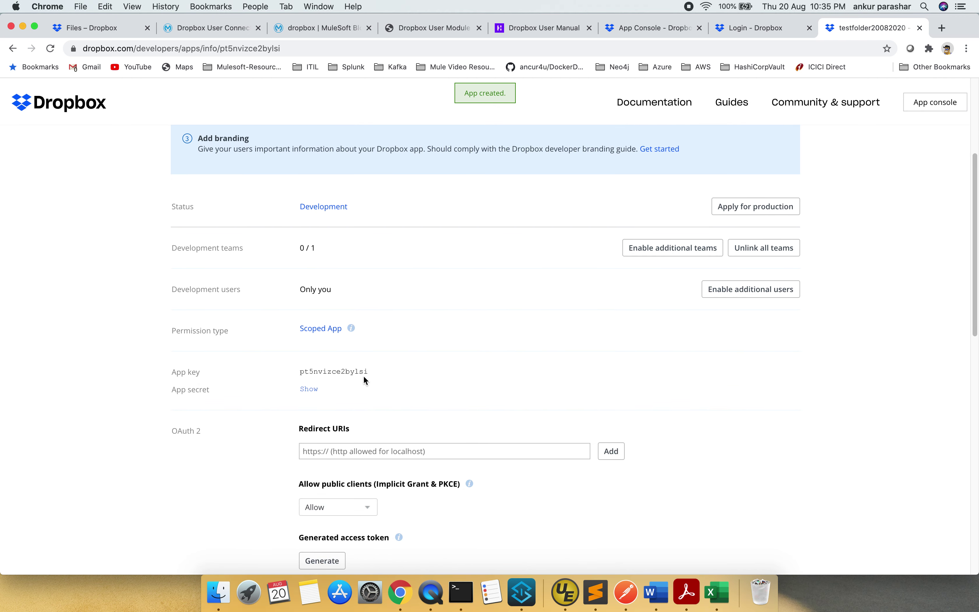
pyautogui.click(314, 389)
pyautogui.scroll(-3, 414, 371)
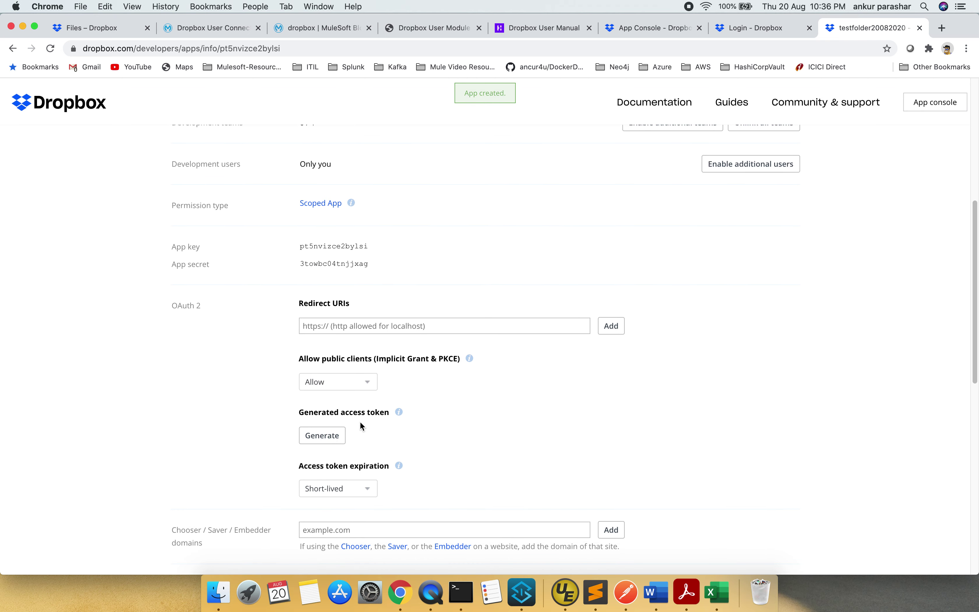
pyautogui.click(328, 437)
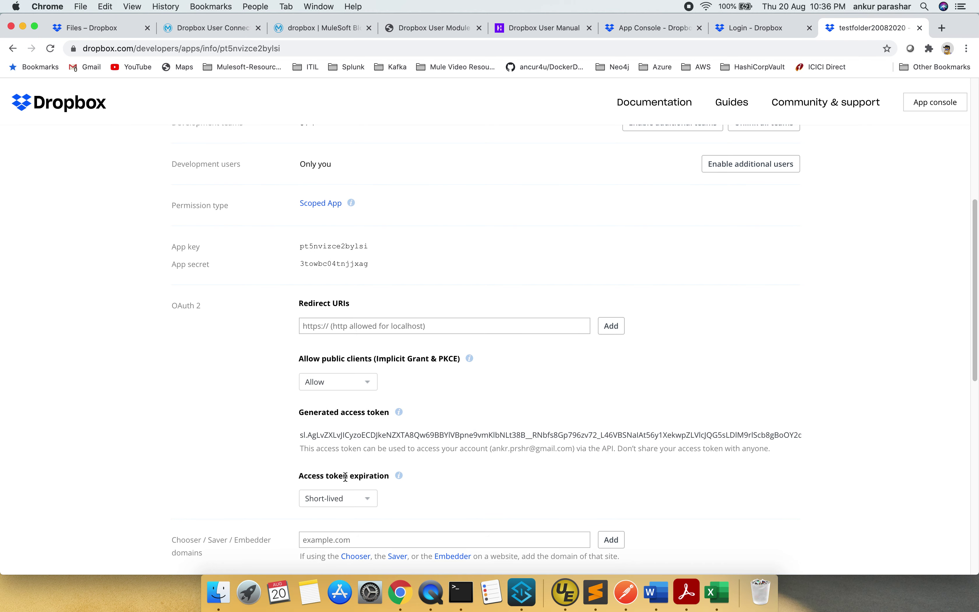
pyautogui.click(368, 501)
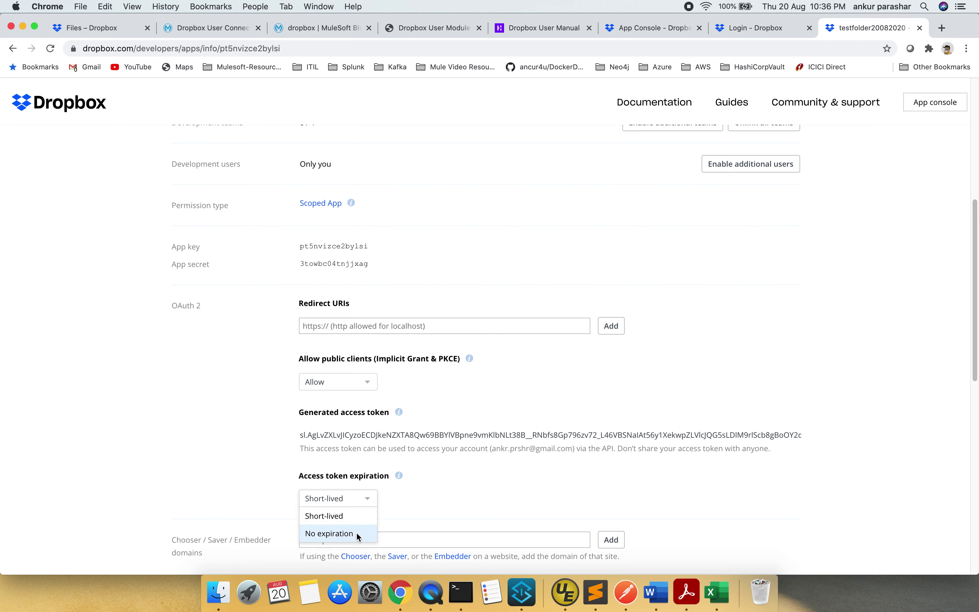
pyautogui.click(432, 499)
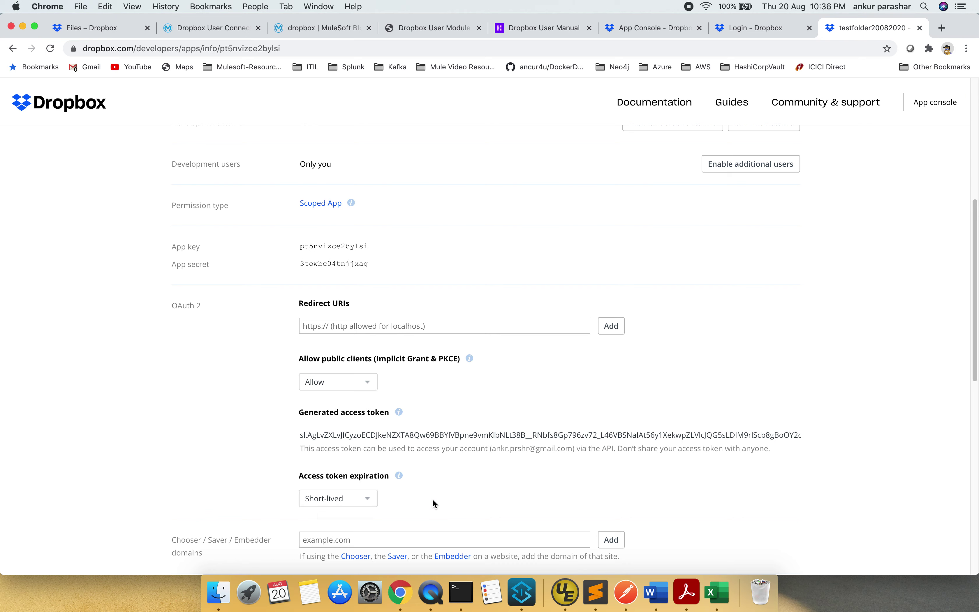
pyautogui.moveTo(401, 480)
# Go to the app's Permissions tab
pyautogui.scroll(-10, 260, 471)
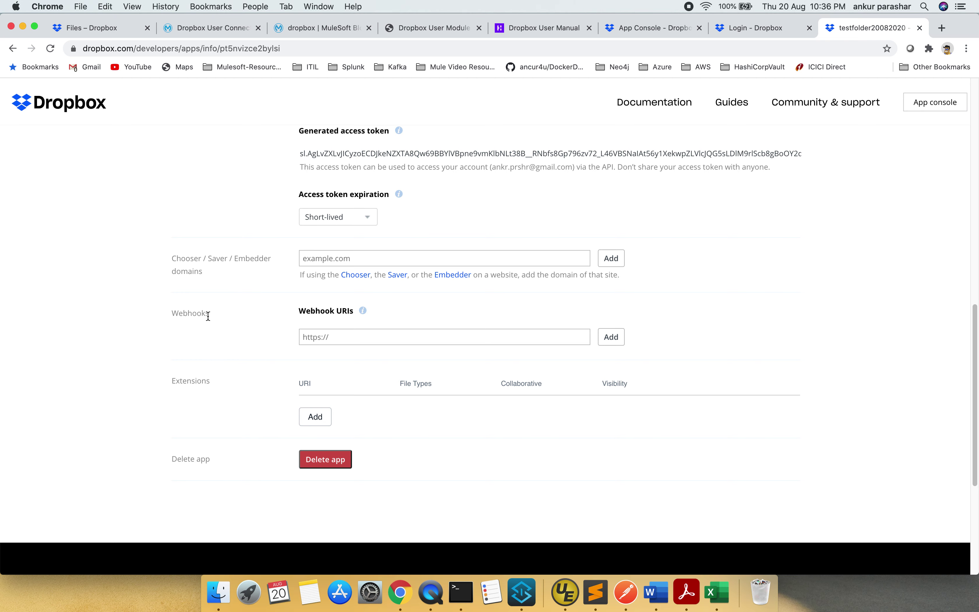
pyautogui.scroll(5, 208, 316)
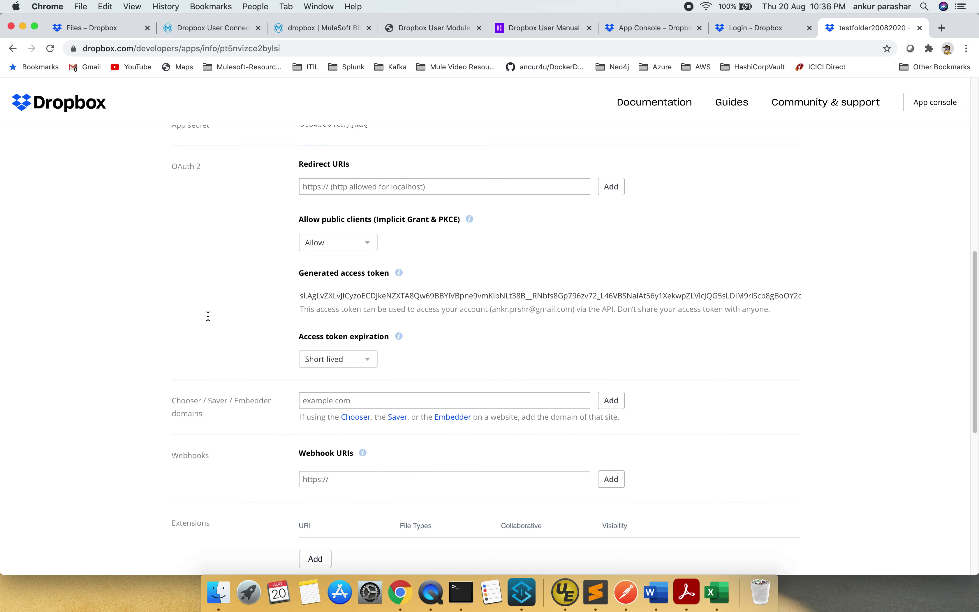
pyautogui.scroll(2, 208, 315)
pyautogui.scroll(4, 207, 317)
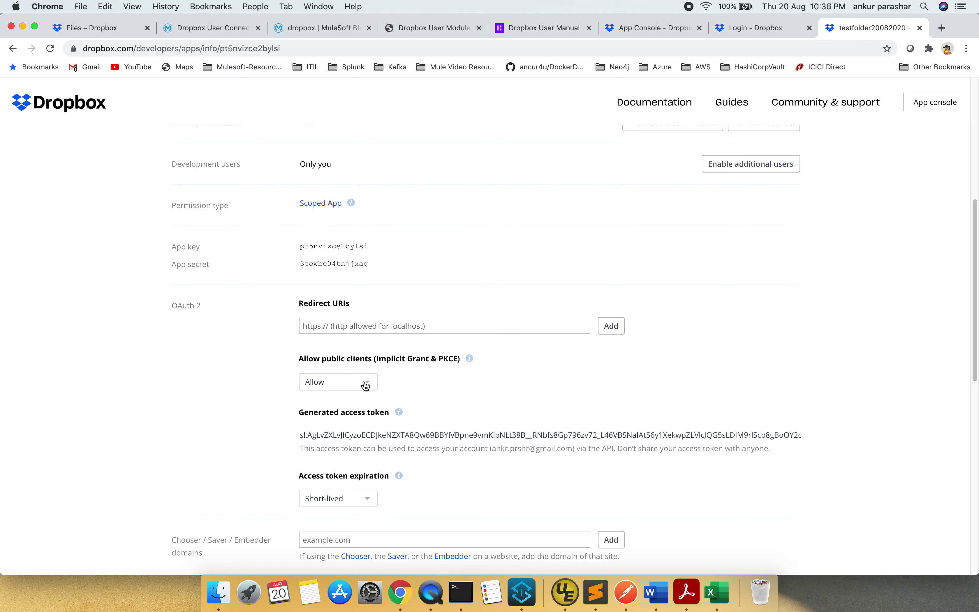
pyautogui.scroll(1, 466, 381)
pyautogui.scroll(6, 466, 382)
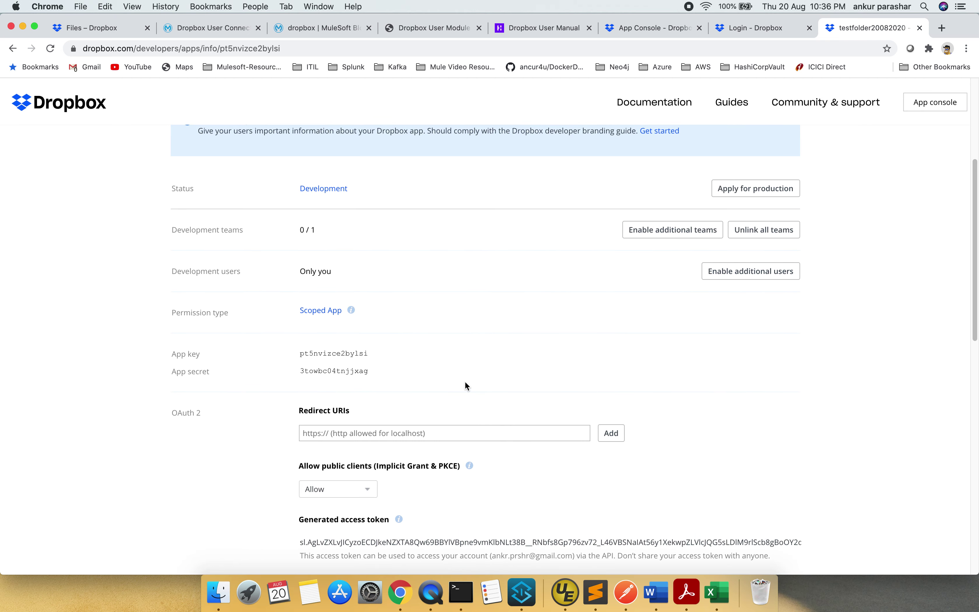
pyautogui.scroll(5, 465, 382)
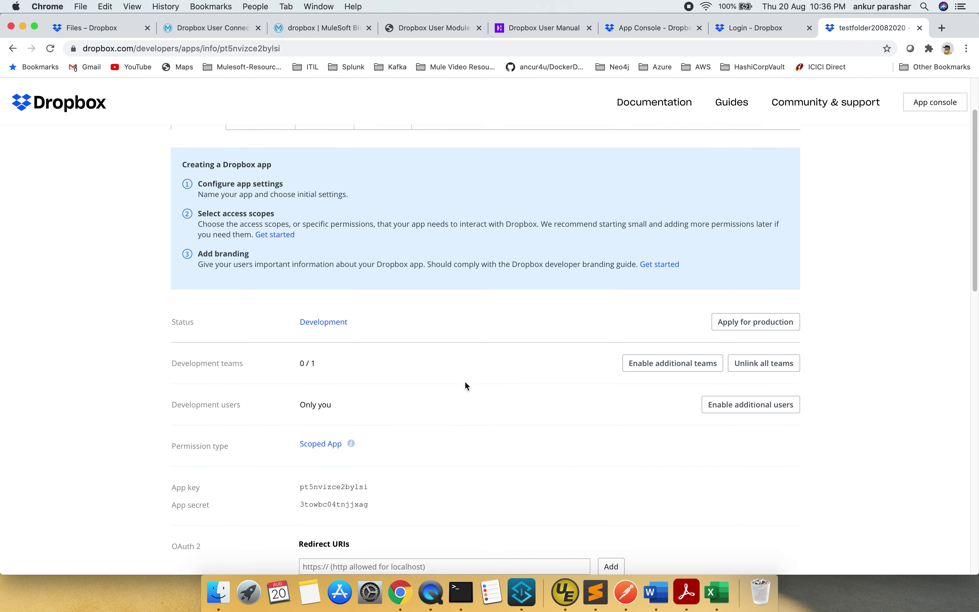
pyautogui.click(260, 199)
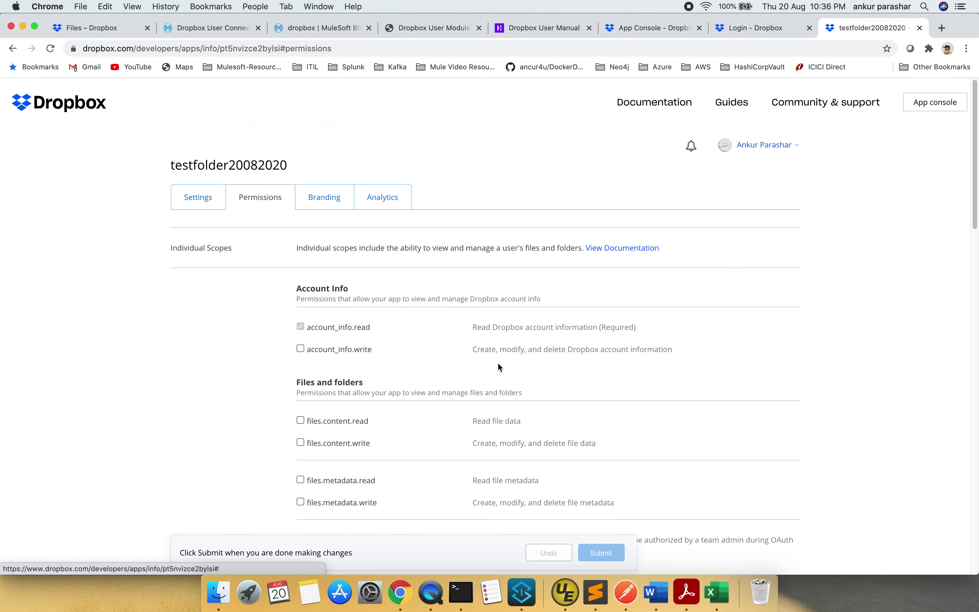
pyautogui.scroll(-3, 498, 364)
pyautogui.scroll(-1, 498, 363)
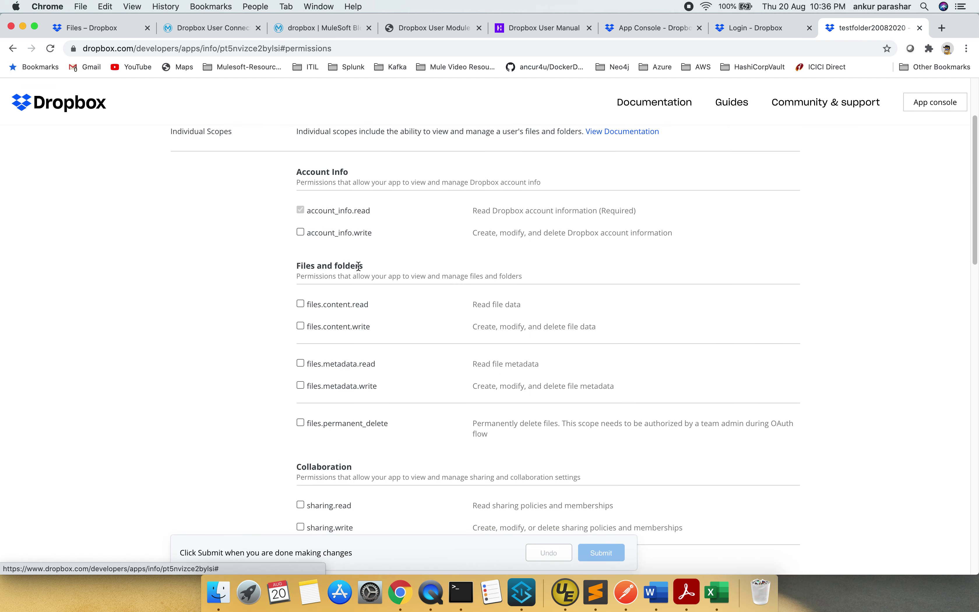
pyautogui.click(353, 308)
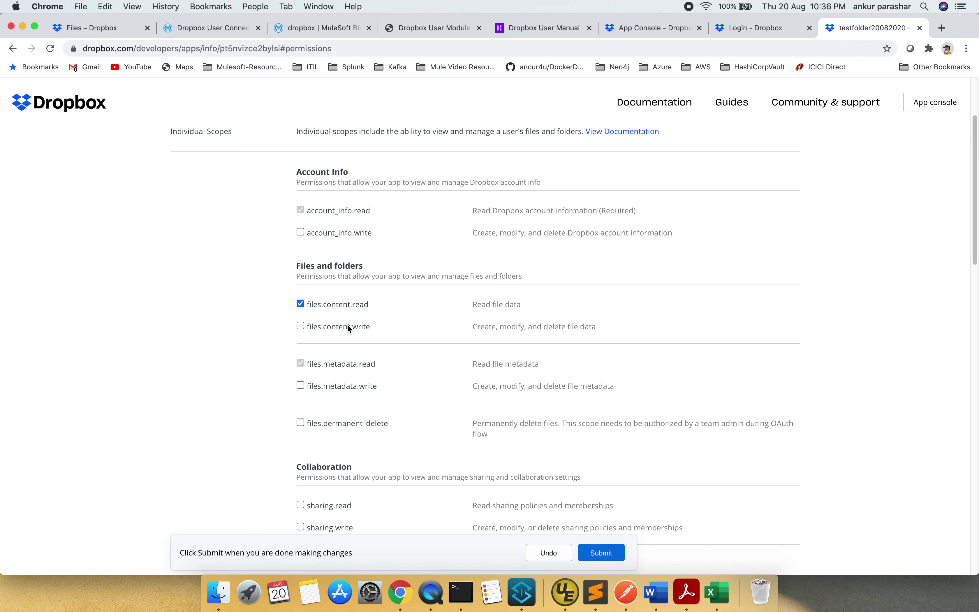
pyautogui.click(359, 327)
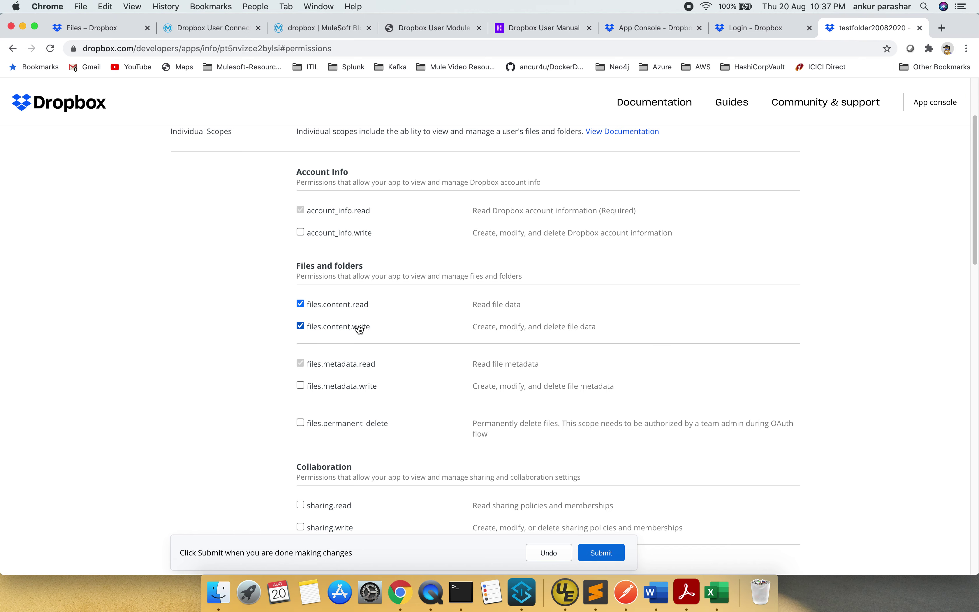
pyautogui.click(349, 388)
pyautogui.click(353, 424)
pyautogui.scroll(-5, 451, 396)
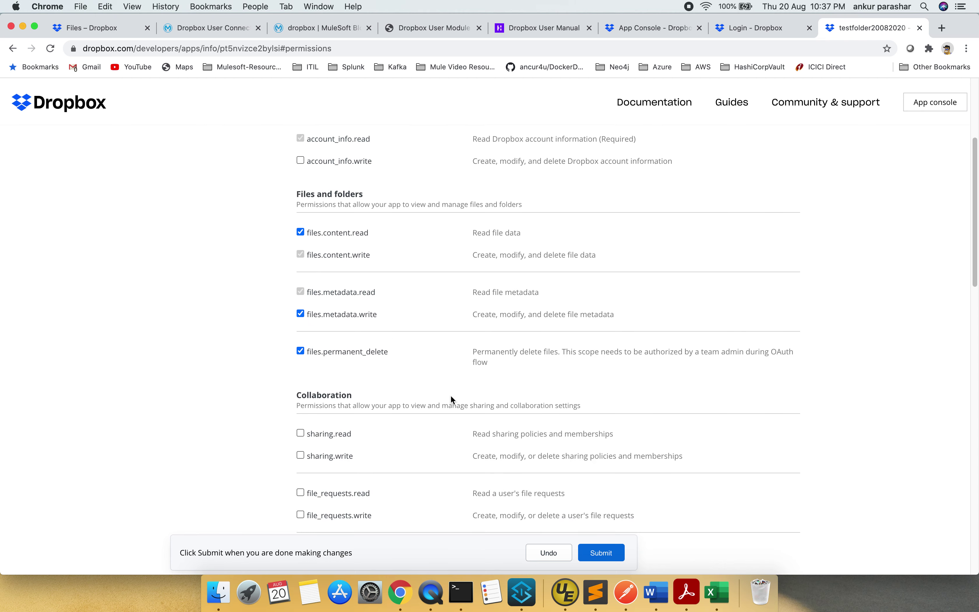
pyautogui.scroll(-3, 451, 396)
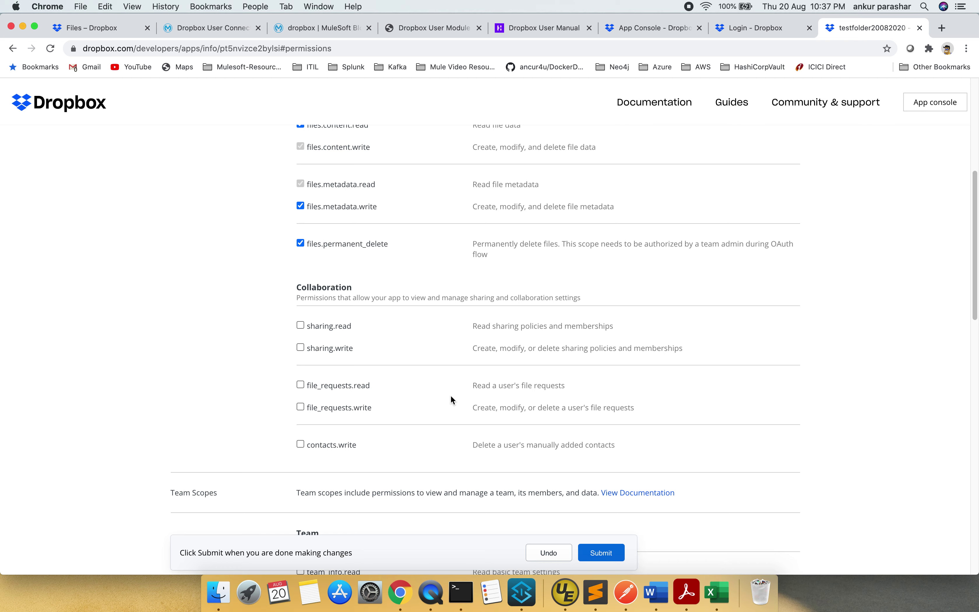
pyautogui.scroll(-3, 451, 395)
pyautogui.scroll(-7, 420, 443)
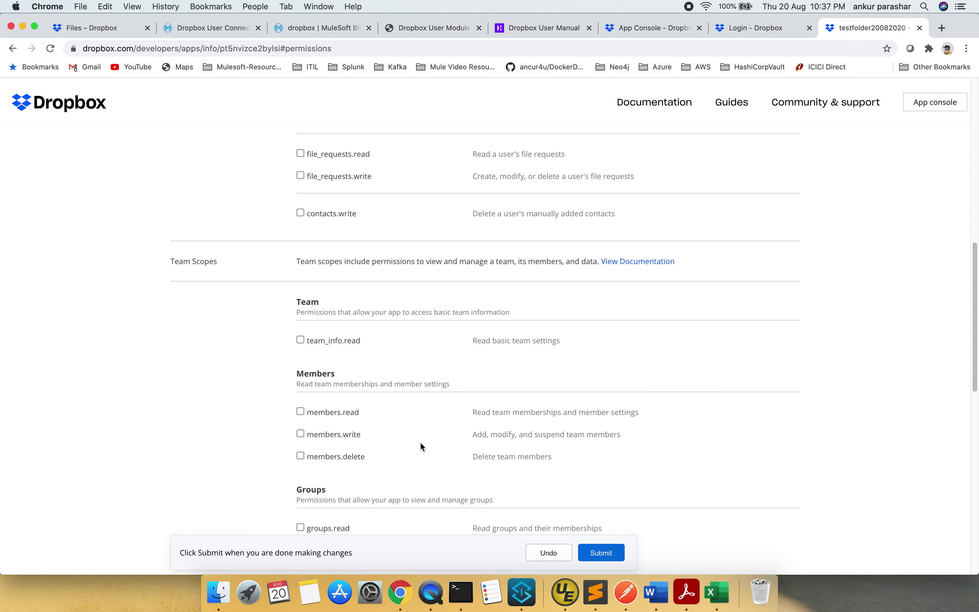
pyautogui.scroll(-2, 421, 446)
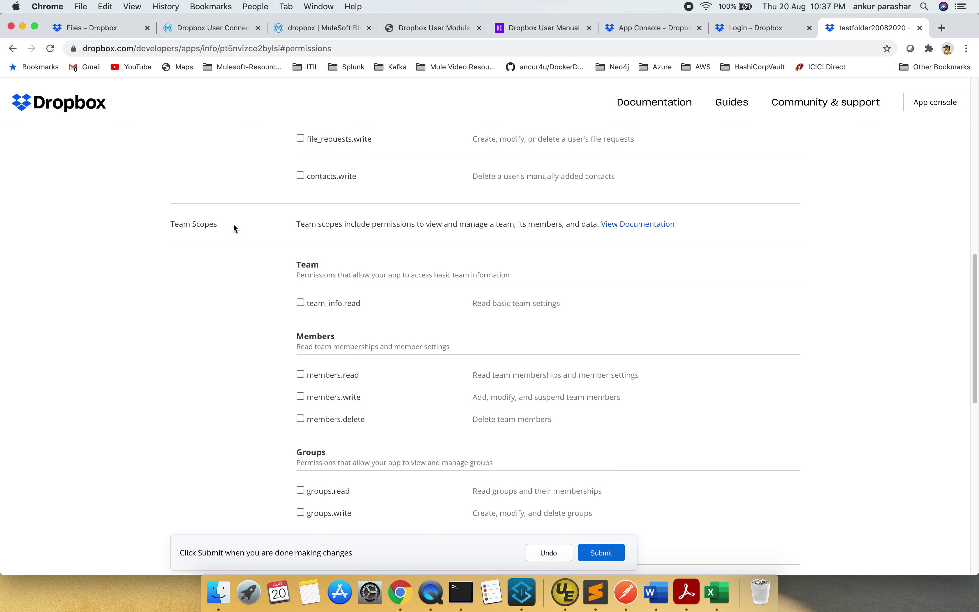
pyautogui.scroll(-12, 462, 521)
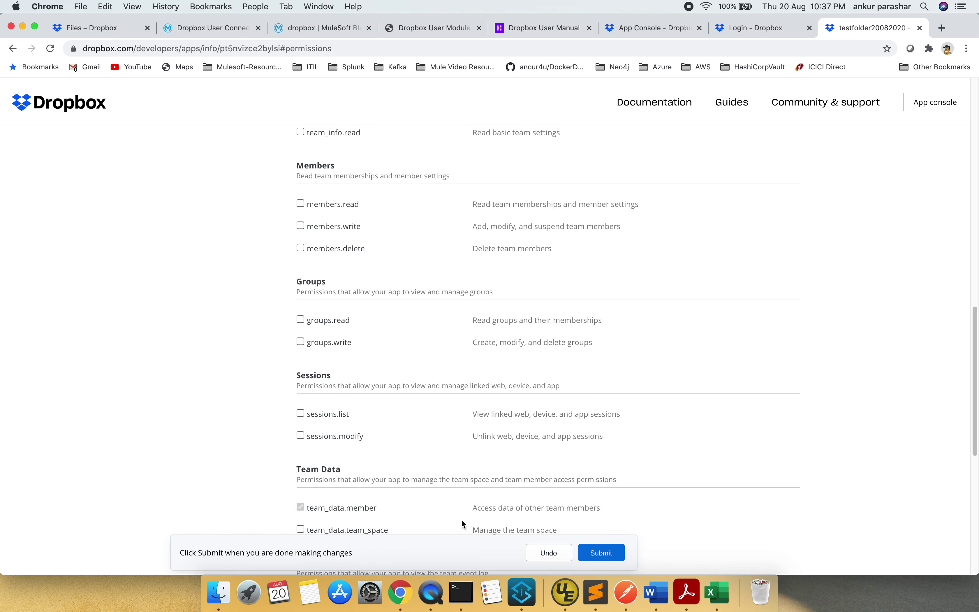
pyautogui.scroll(12, 463, 523)
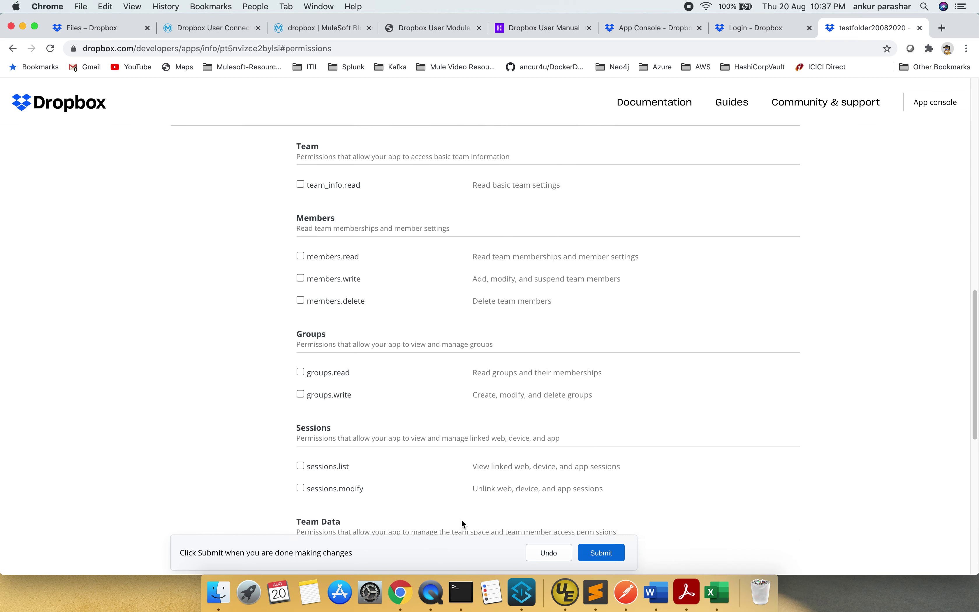
pyautogui.scroll(15, 463, 522)
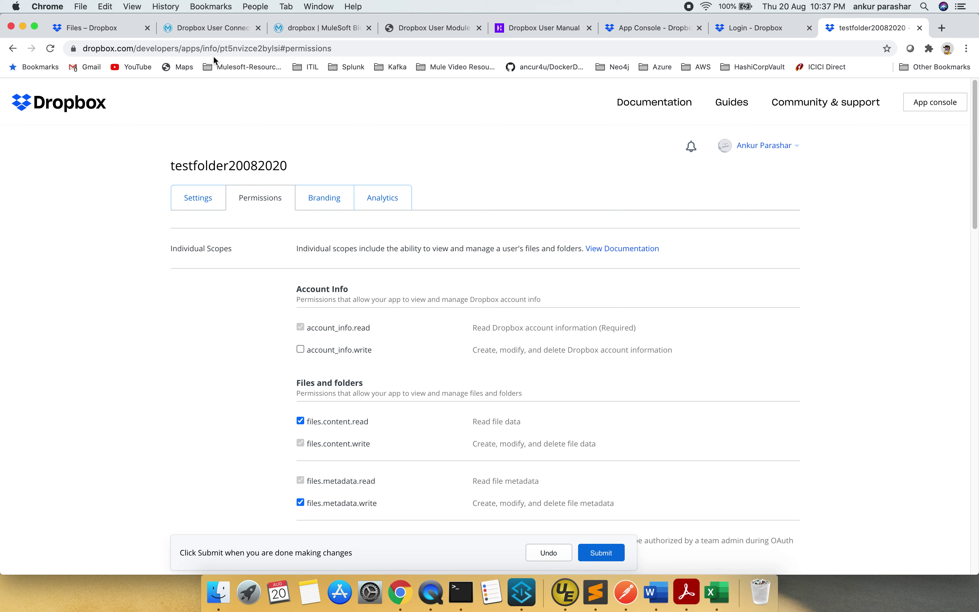
pyautogui.doubleClick(256, 165)
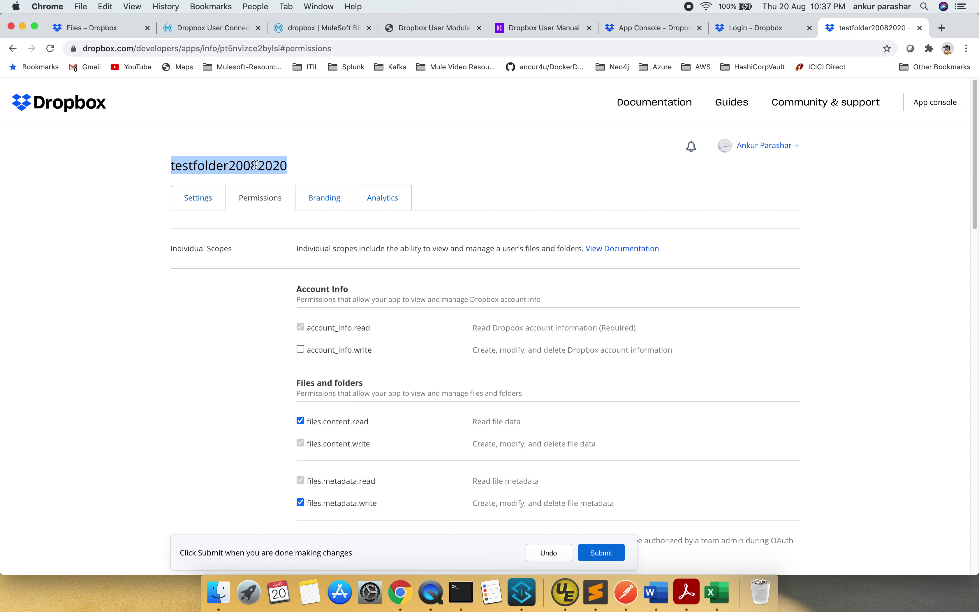
# From the app's Settings, load the My apps list at dropbox.com/developers/apps
pyautogui.click(198, 196)
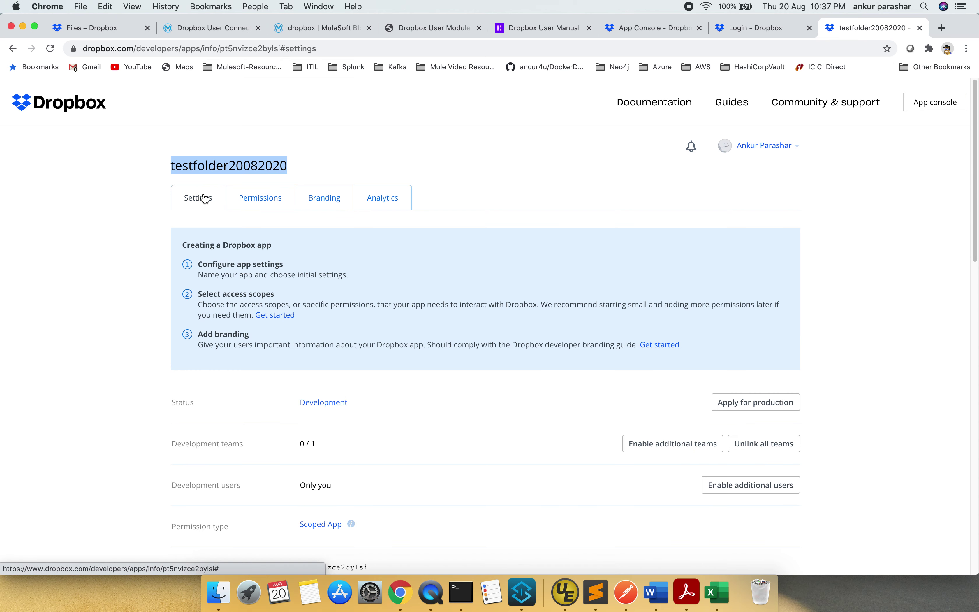
pyautogui.scroll(-6, 453, 447)
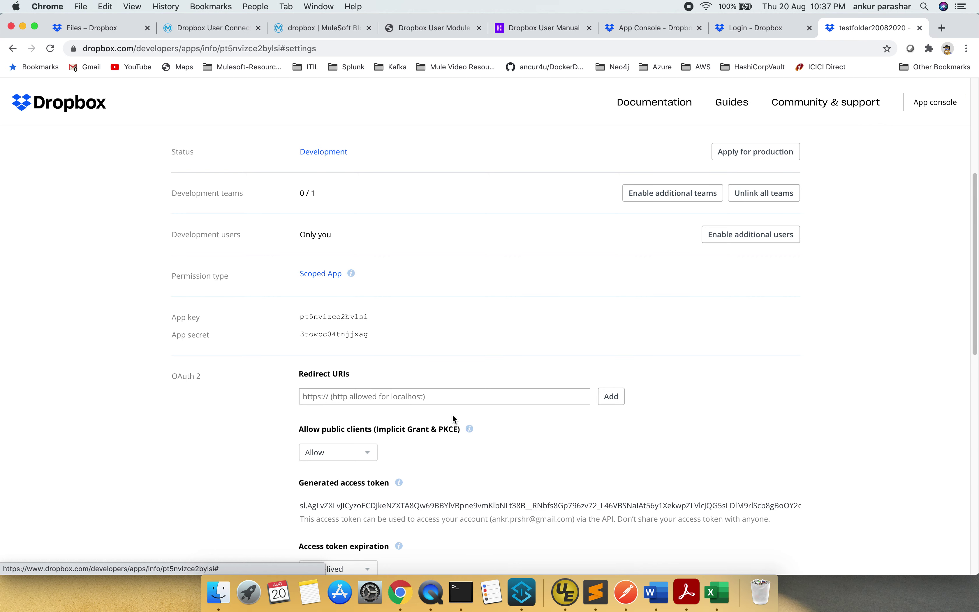
pyautogui.scroll(6, 452, 414)
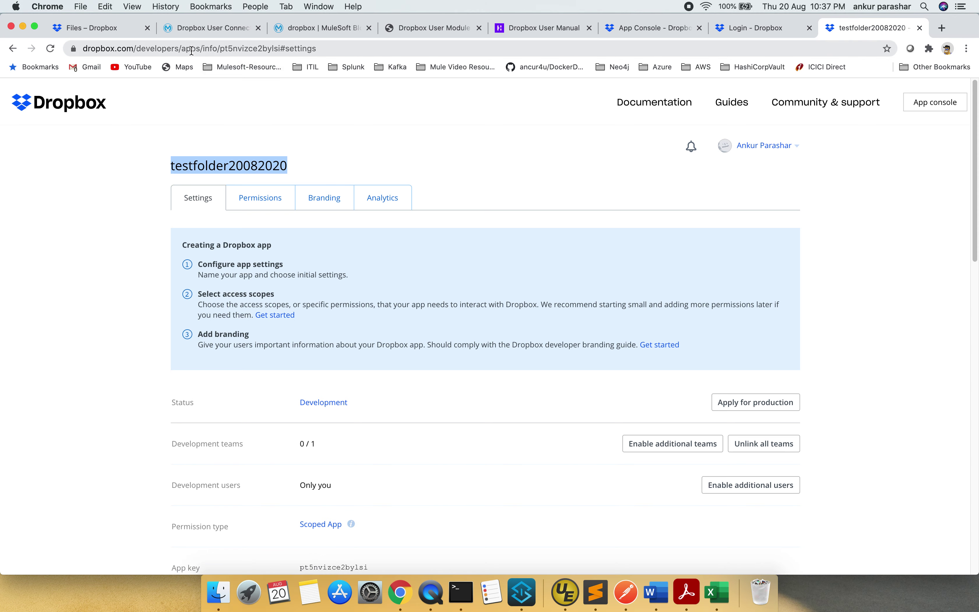
pyautogui.moveTo(206, 47); pyautogui.dragTo(366, 47)
pyautogui.press('BackSpace')
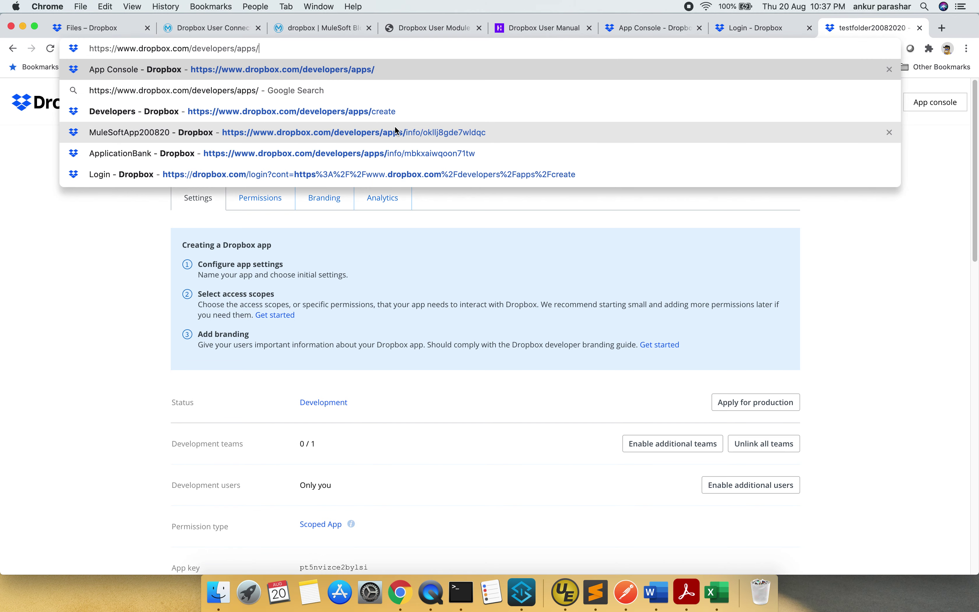
pyautogui.press('BackSpace')
pyautogui.press('Return')
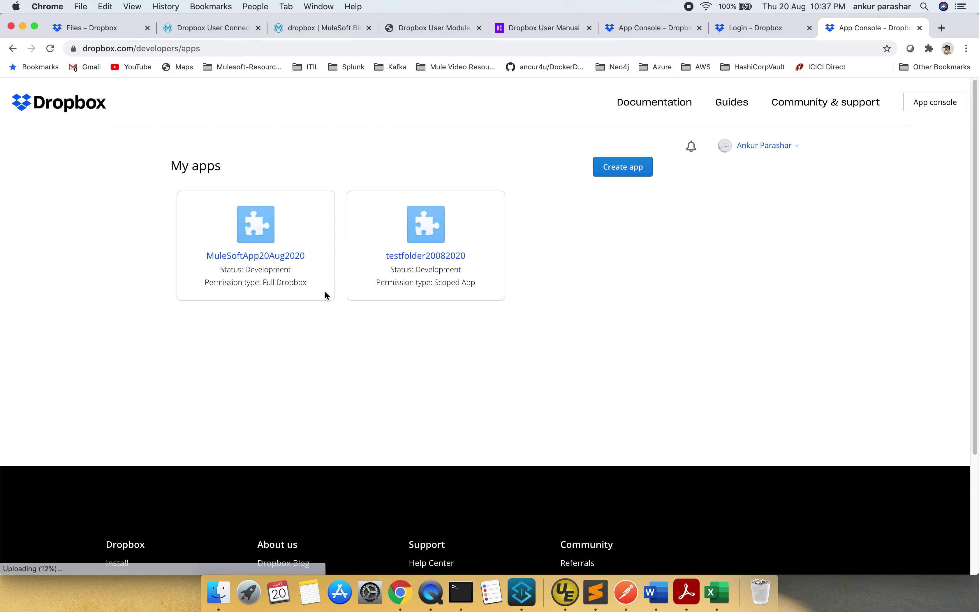
# Open MuleSoftApp20Aug2020's settings and review its Development status and Full Dropbox access
pyautogui.click(294, 259)
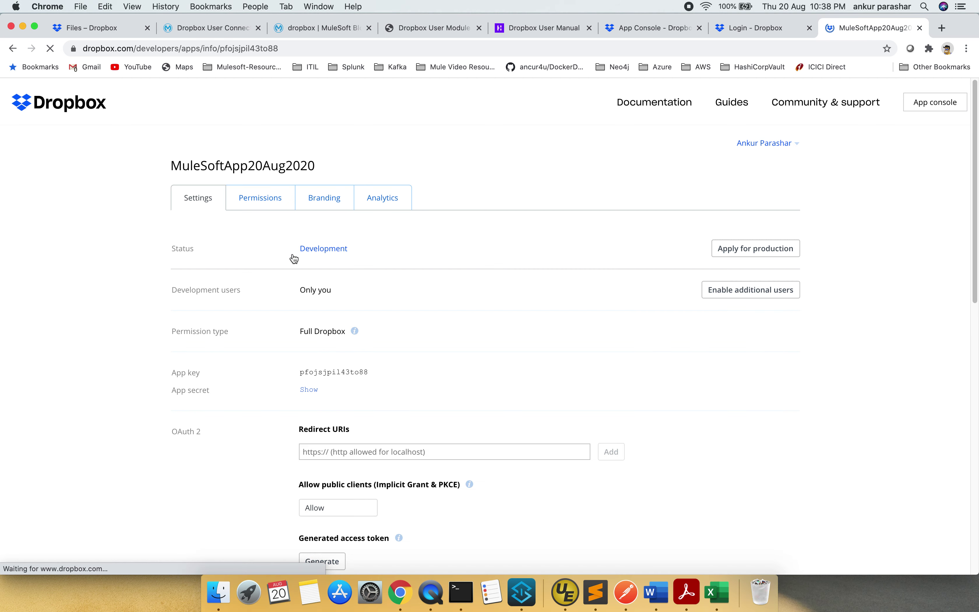
pyautogui.scroll(-3, 453, 369)
pyautogui.scroll(-10, 452, 365)
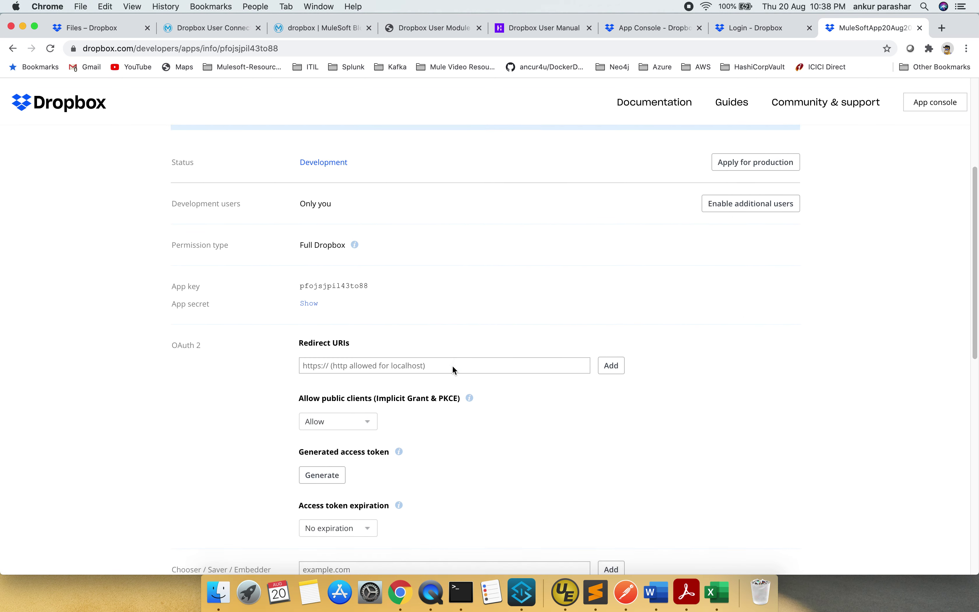
pyautogui.scroll(-4, 453, 366)
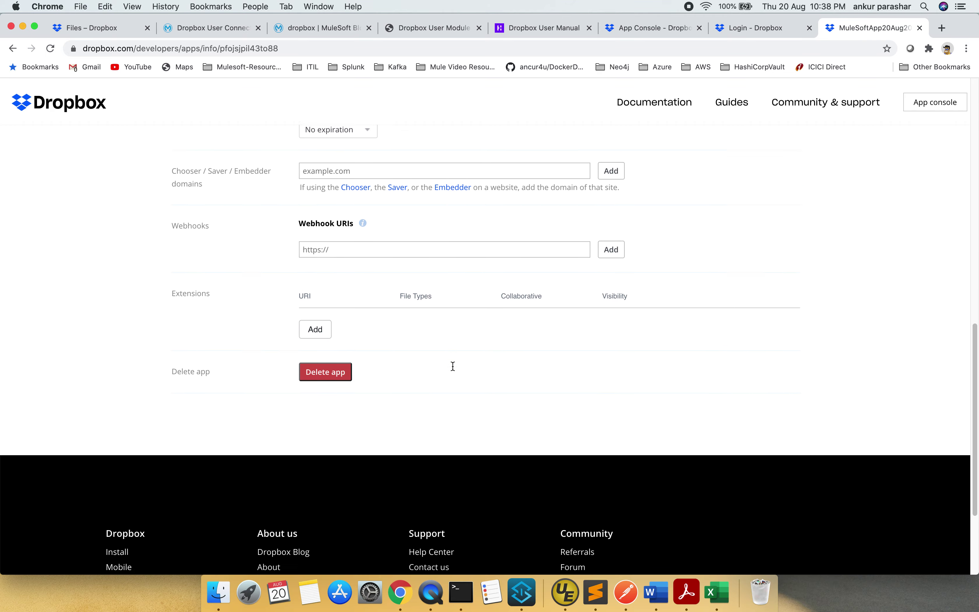
pyautogui.scroll(8, 452, 365)
pyautogui.scroll(5, 452, 365)
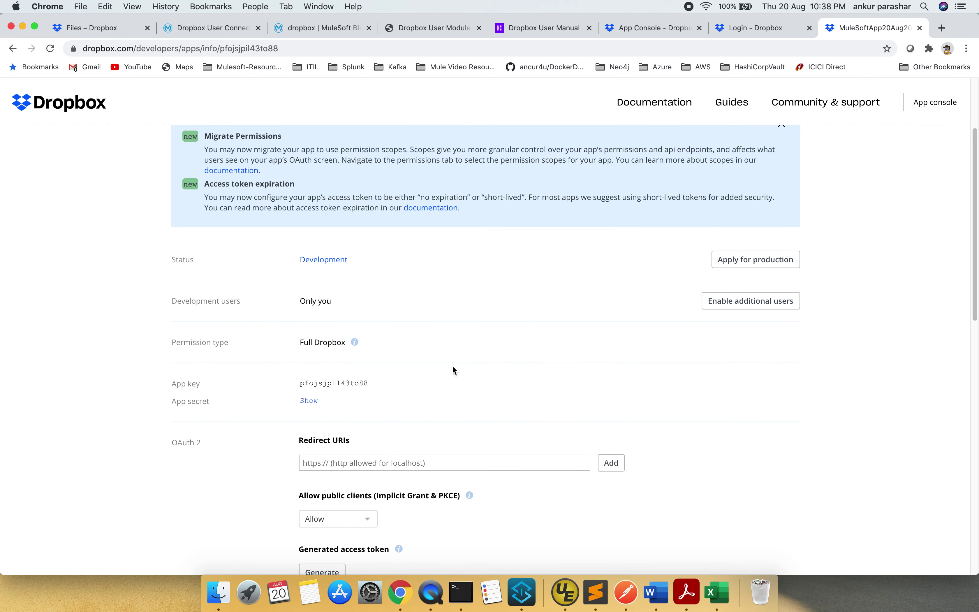
pyautogui.moveTo(355, 344)
pyautogui.scroll(1, 555, 334)
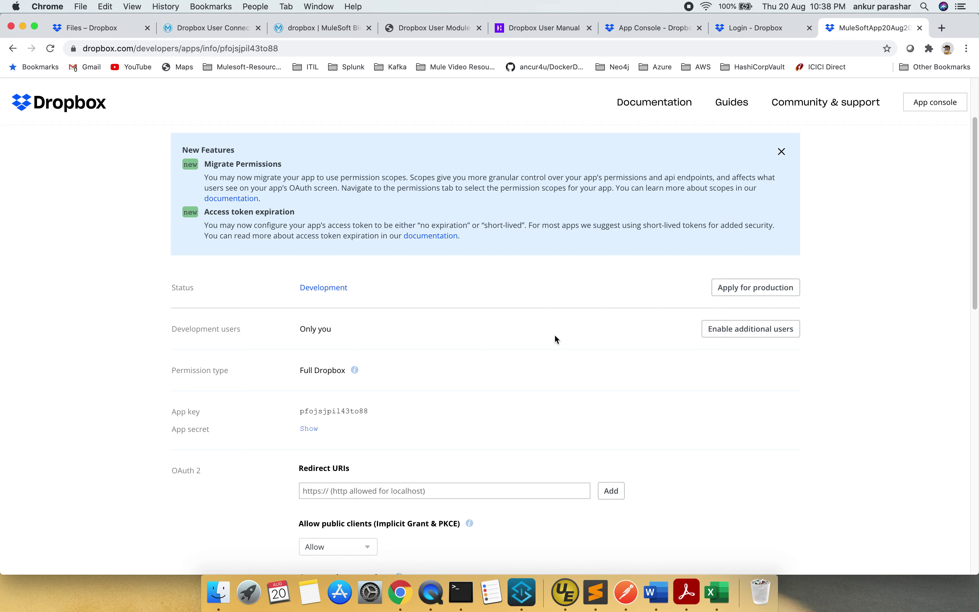
pyautogui.press('ctrl+super+Escape')
# In Anypoint Studio, open dropbox.xml from dropbox > src/main/mule in Package Explorer
pyautogui.click(528, 585)
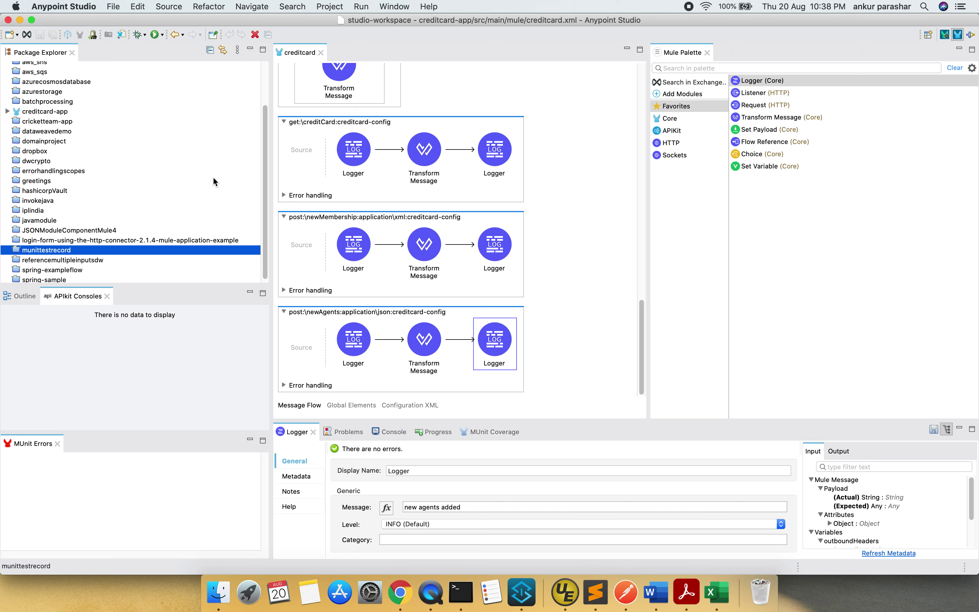
pyautogui.scroll(-1, 214, 181)
pyautogui.scroll(1, 214, 182)
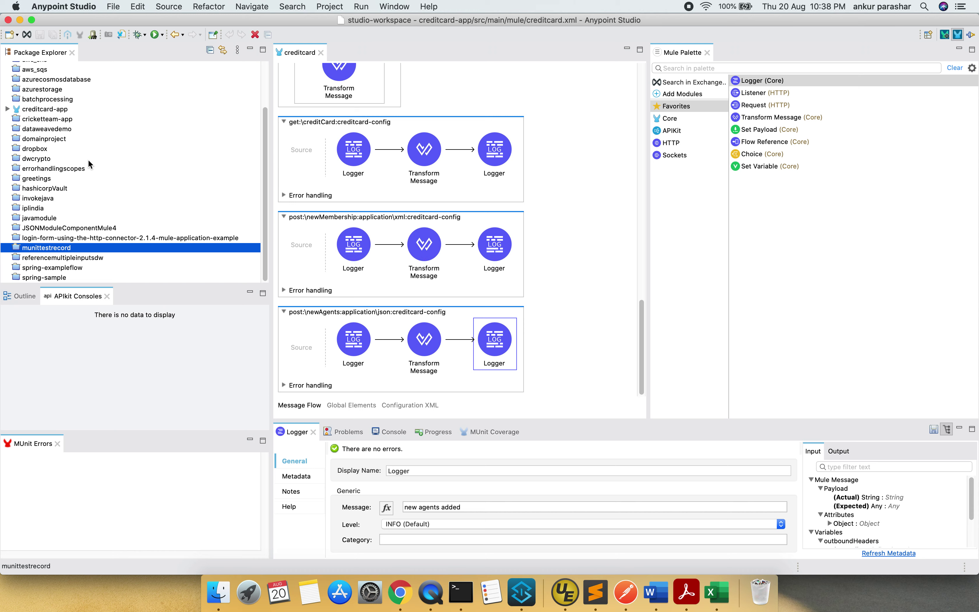
pyautogui.click(34, 152)
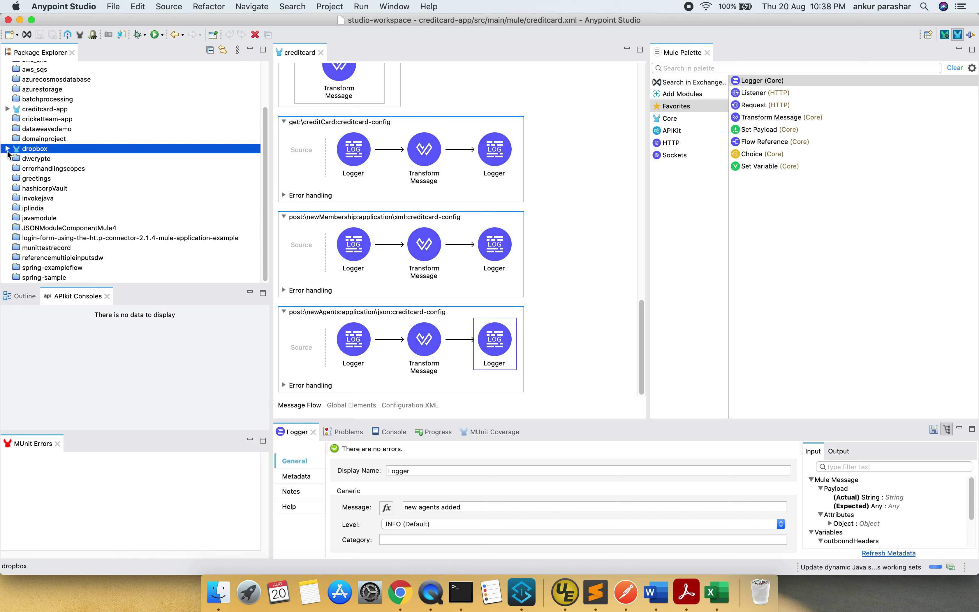
pyautogui.click(7, 149)
pyautogui.click(17, 159)
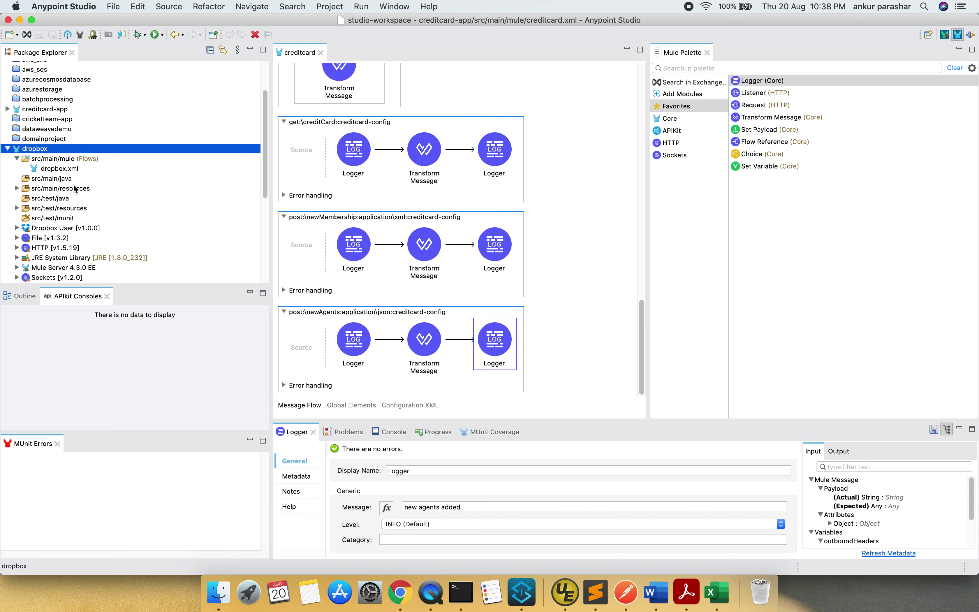
pyautogui.click(65, 168)
pyautogui.doubleClick(64, 168)
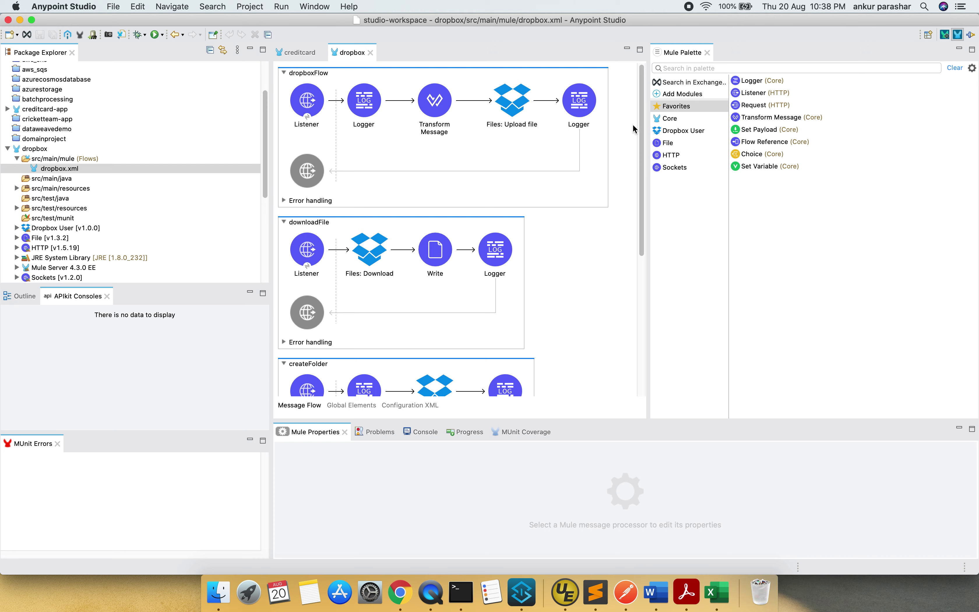
pyautogui.click(705, 84)
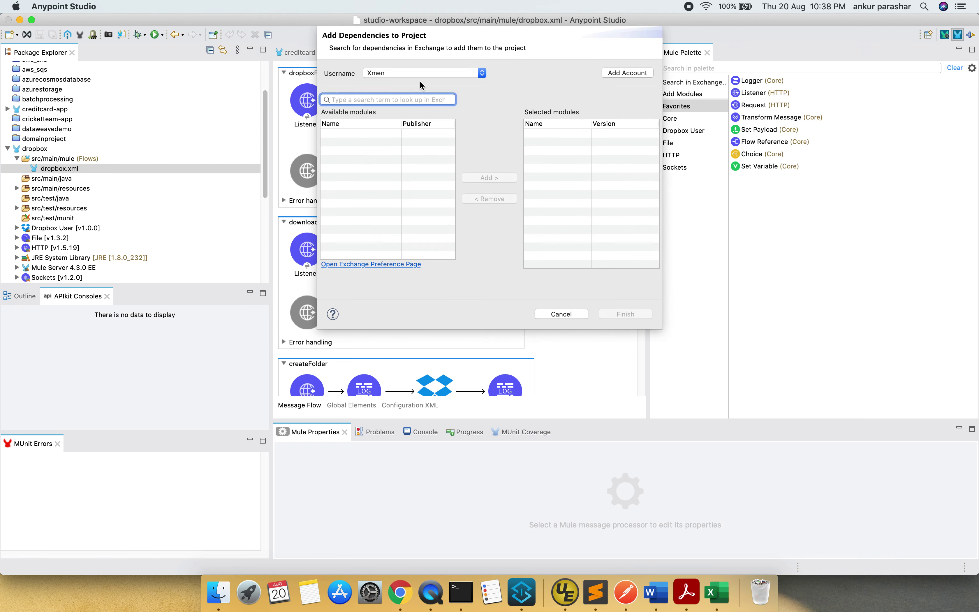
pyautogui.write('drop')
pyautogui.press('Return')
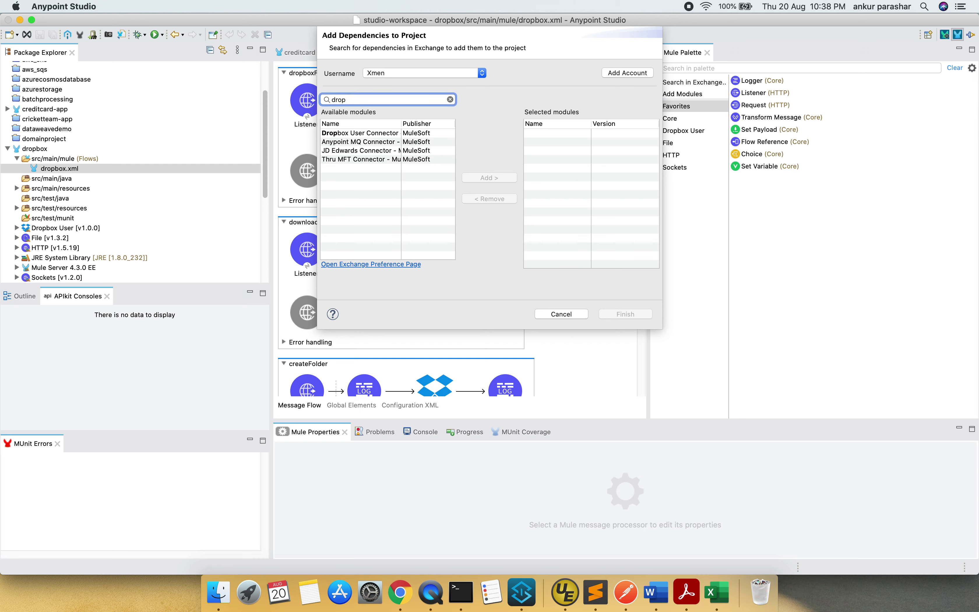
pyautogui.click(399, 133)
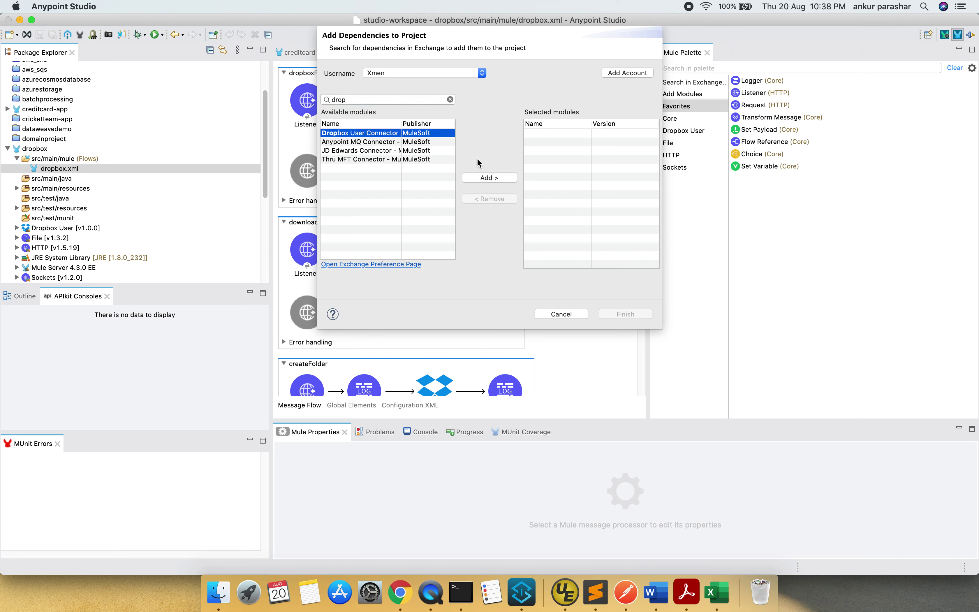
pyautogui.click(498, 178)
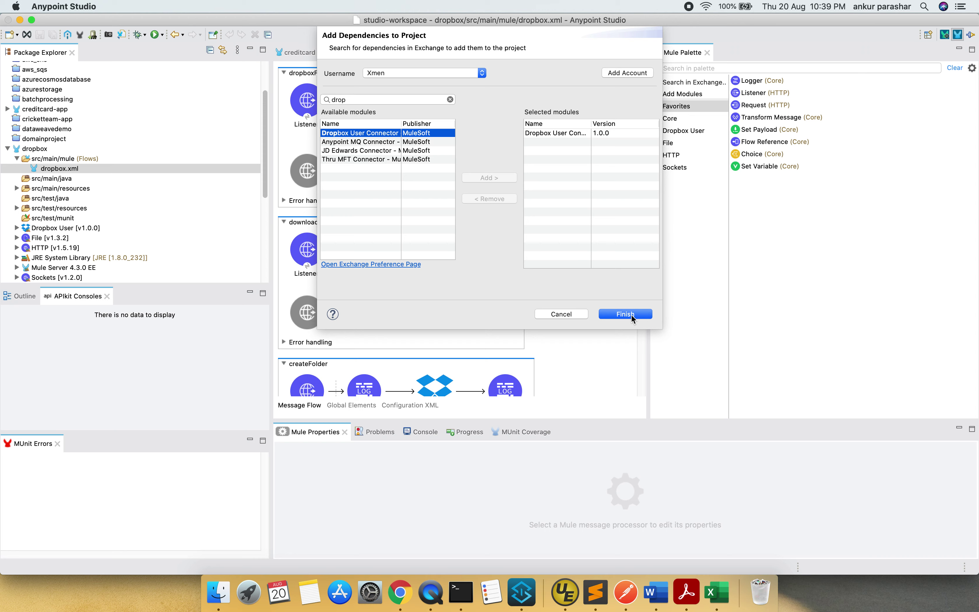
pyautogui.click(567, 314)
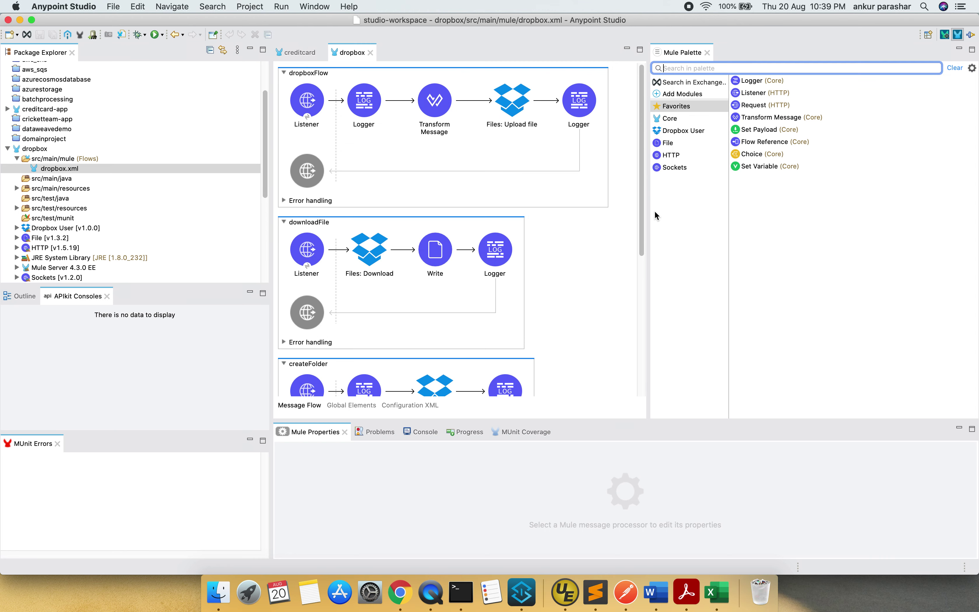
# List the Dropbox User connector's file operations and widen the palette and flow canvas
pyautogui.click(691, 132)
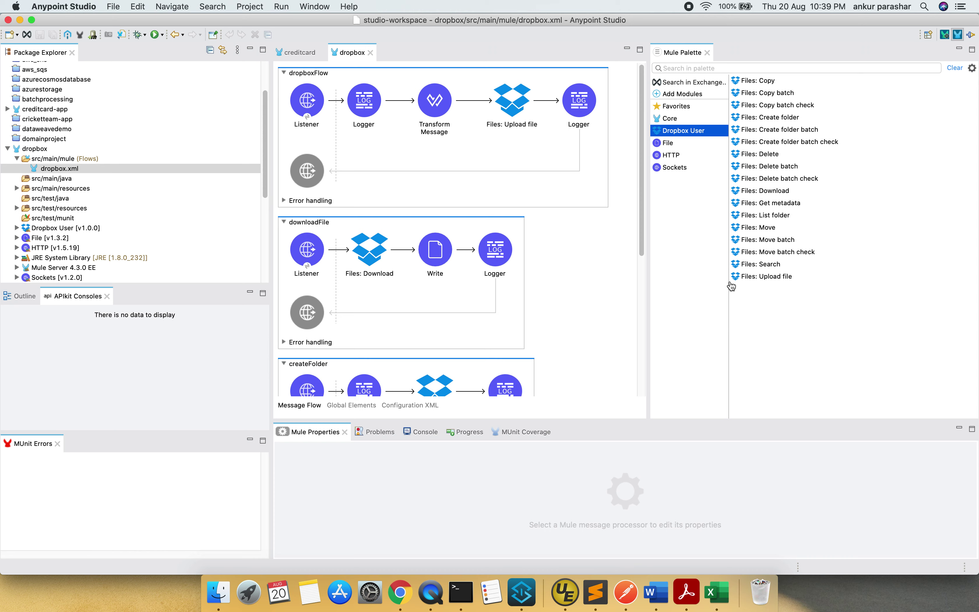
pyautogui.moveTo(728, 284); pyautogui.dragTo(846, 268)
pyautogui.moveTo(648, 301); pyautogui.dragTo(794, 308)
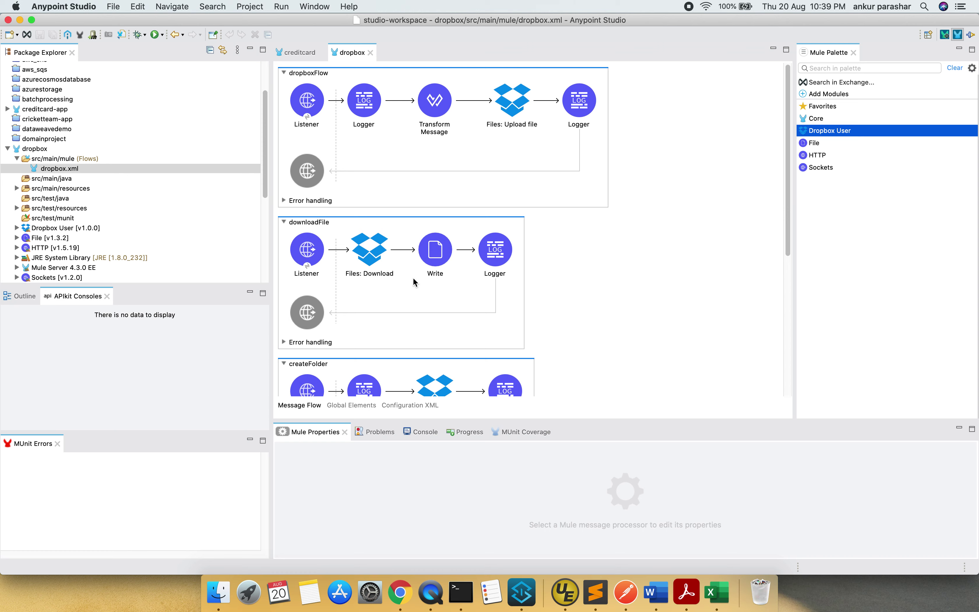
# Open the properties of the Listener that starts dropboxFlow
pyautogui.scroll(-10, 587, 259)
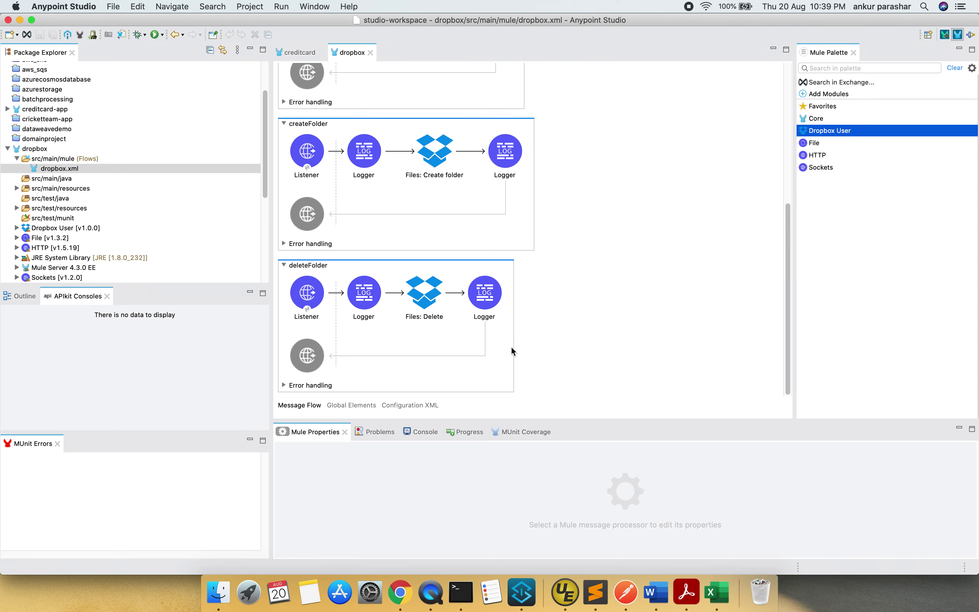
pyautogui.scroll(10, 585, 289)
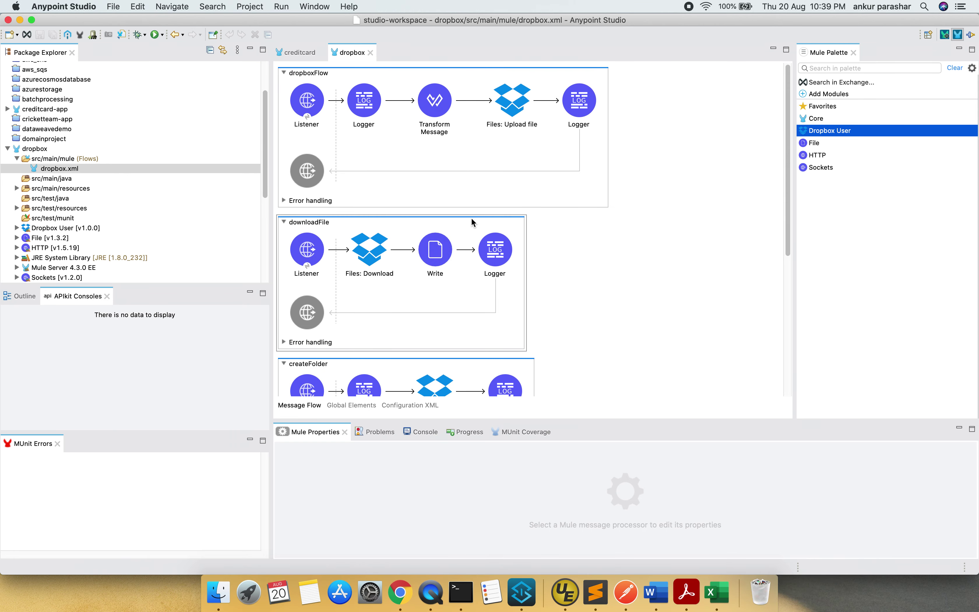
pyautogui.click(532, 146)
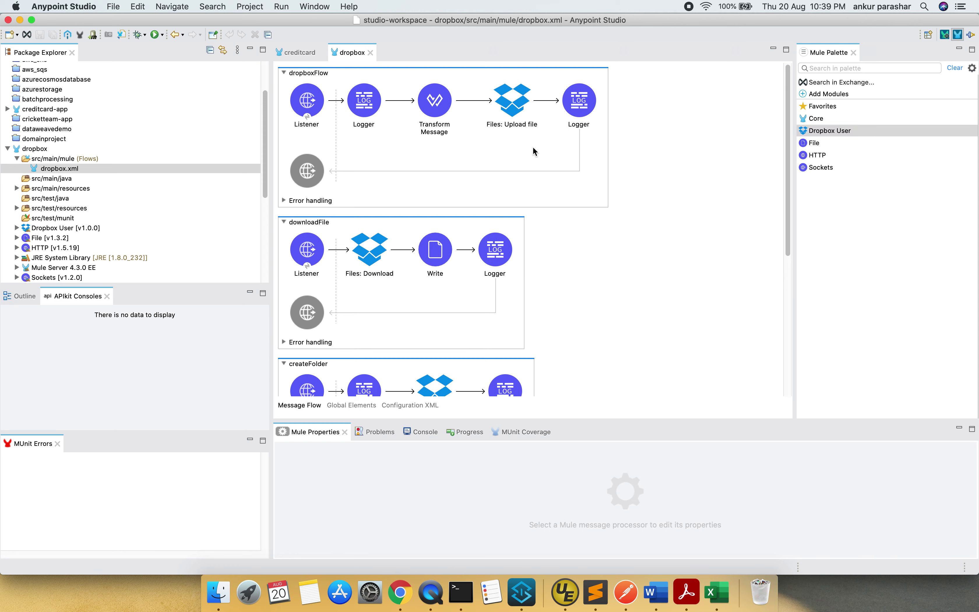
pyautogui.click(320, 108)
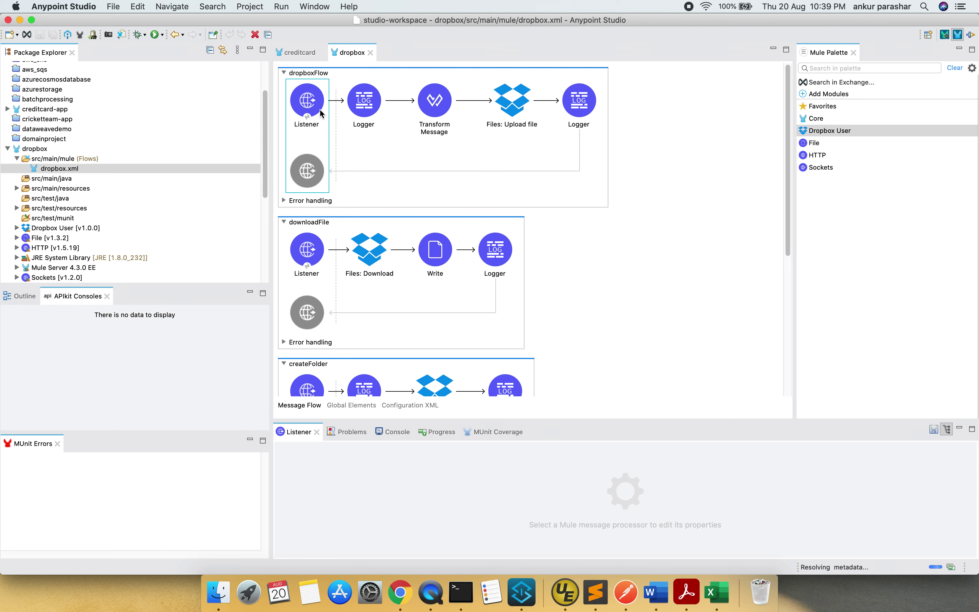
# Enlarge the properties panel, then inspect the Listener Advanced, Logger, Transform Message and Upload file settings
pyautogui.moveTo(618, 421); pyautogui.dragTo(623, 349)
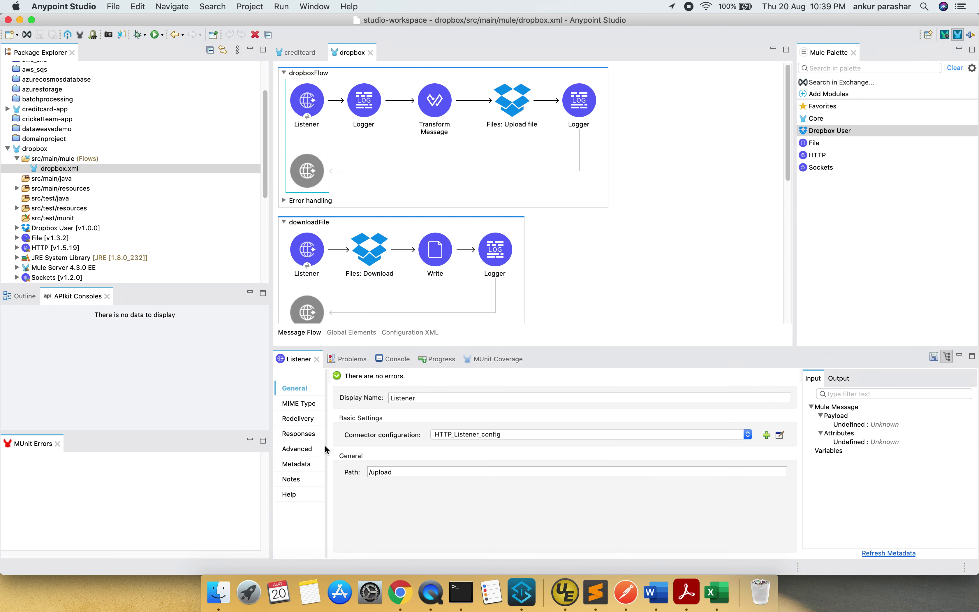
pyautogui.click(304, 453)
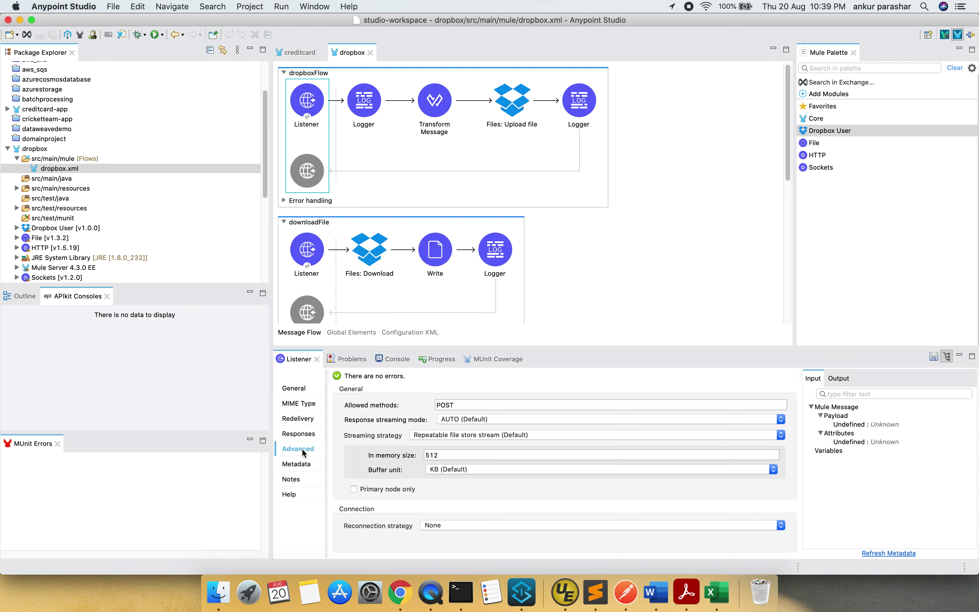
pyautogui.click(352, 117)
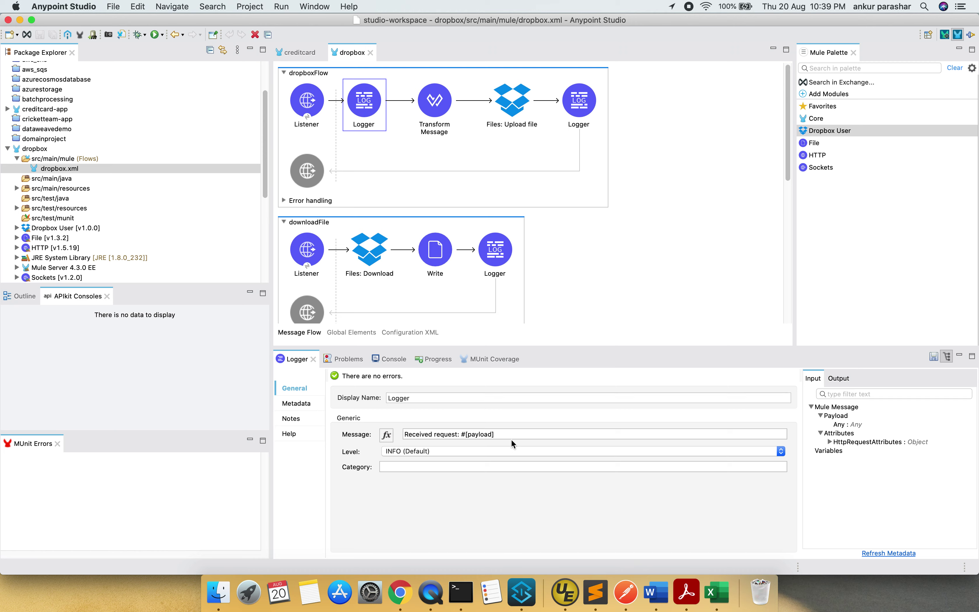
pyautogui.click(437, 126)
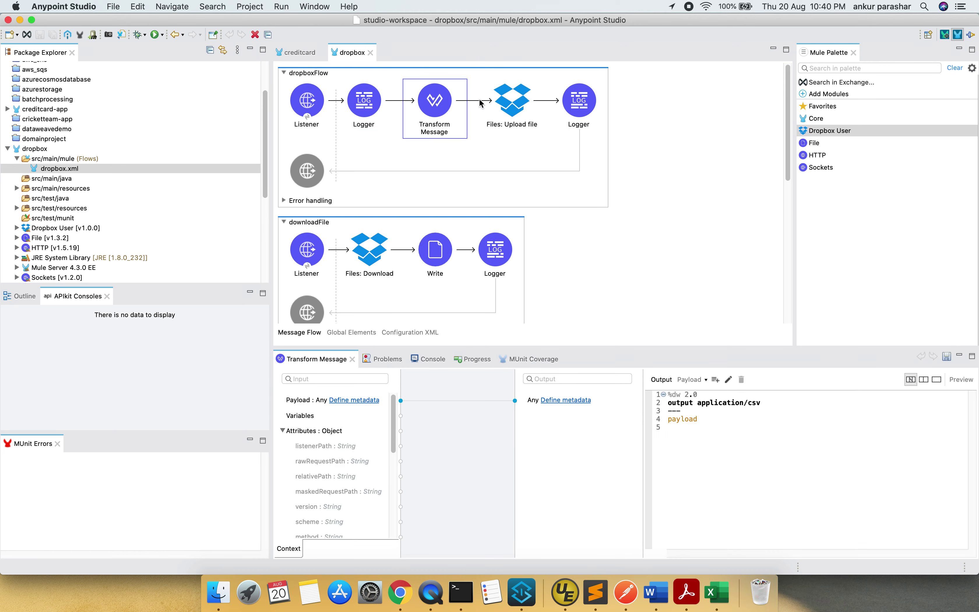
pyautogui.click(524, 101)
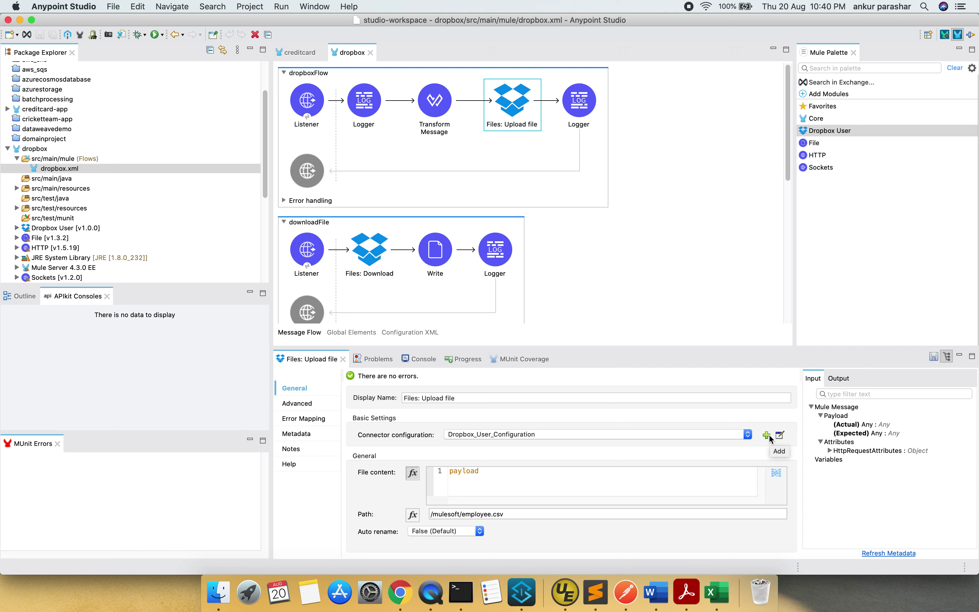
# Test the Dropbox_User_Configuration connection successfully, cancel unchanged, and return to Message Flow
pyautogui.click(780, 435)
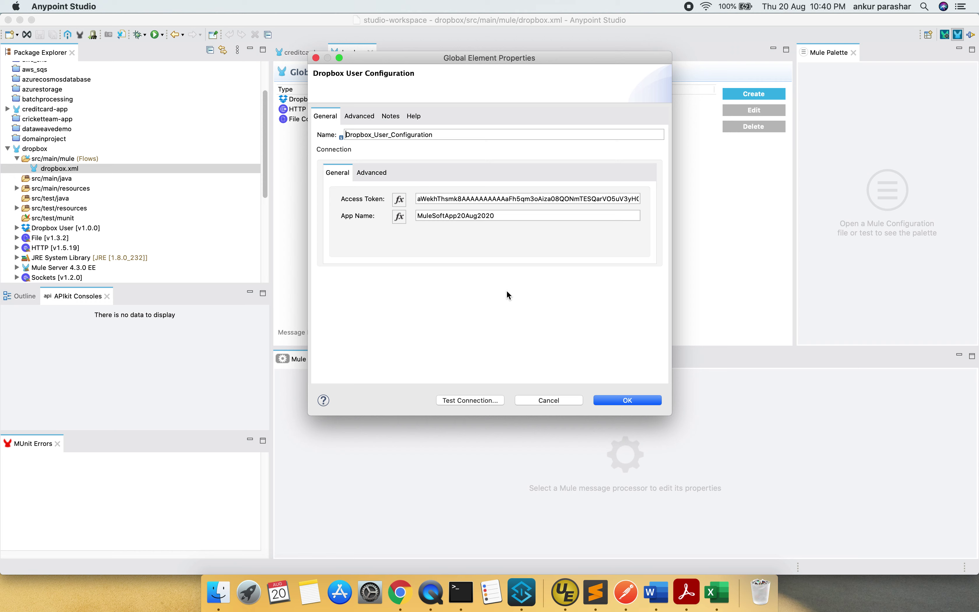
pyautogui.click(478, 403)
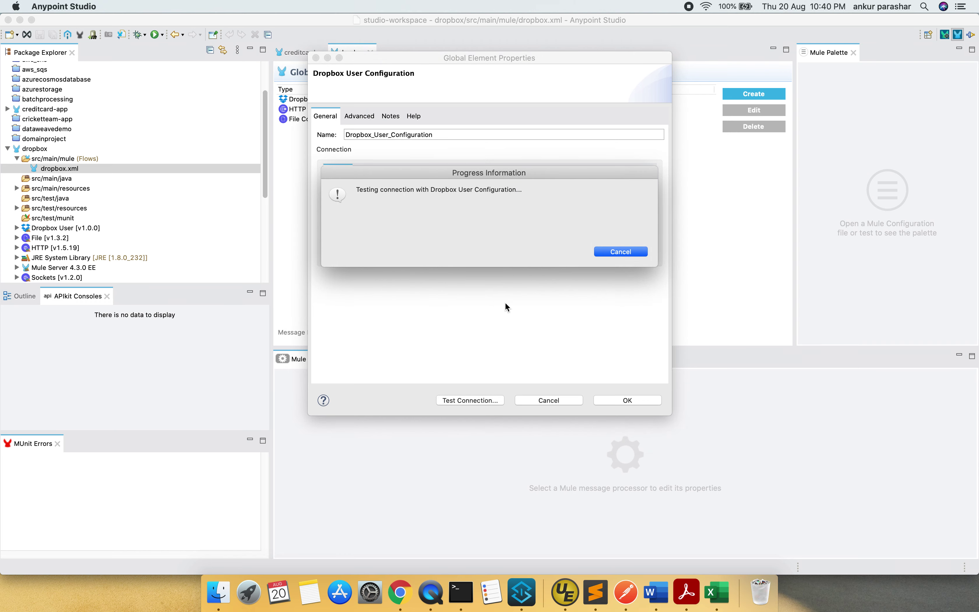
pyautogui.click(613, 242)
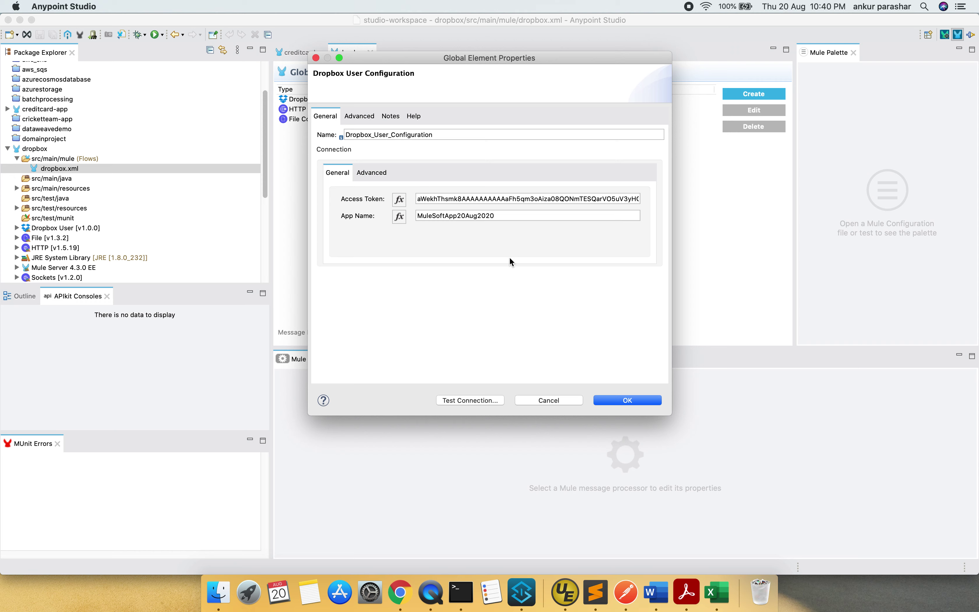
pyautogui.moveTo(500, 216); pyautogui.dragTo(419, 215)
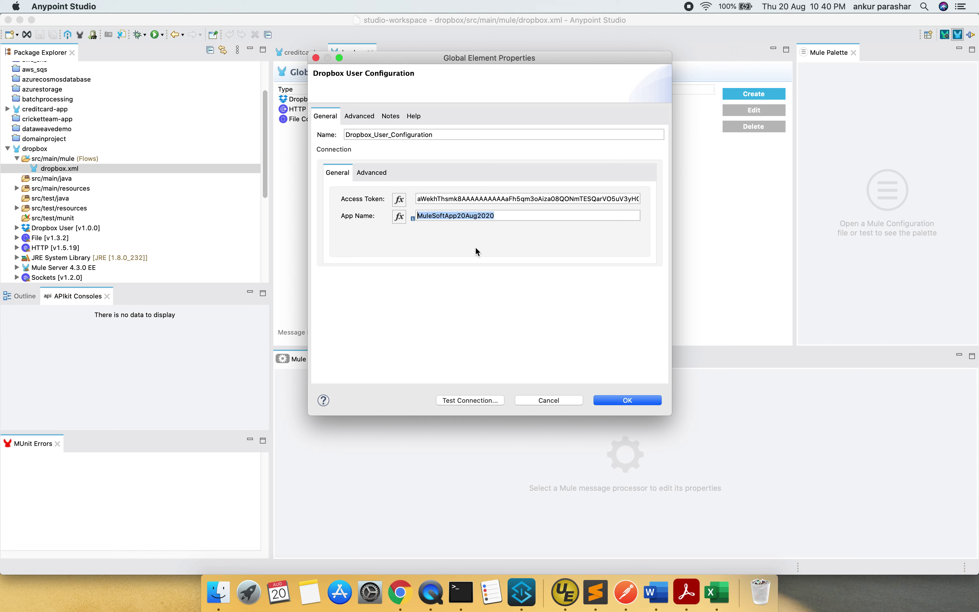
pyautogui.click(551, 400)
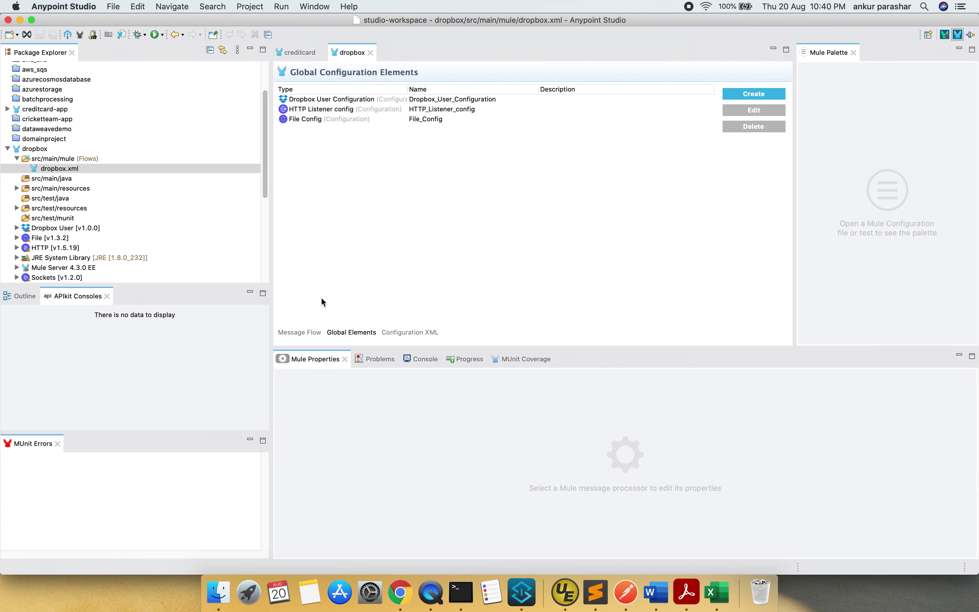
pyautogui.click(315, 332)
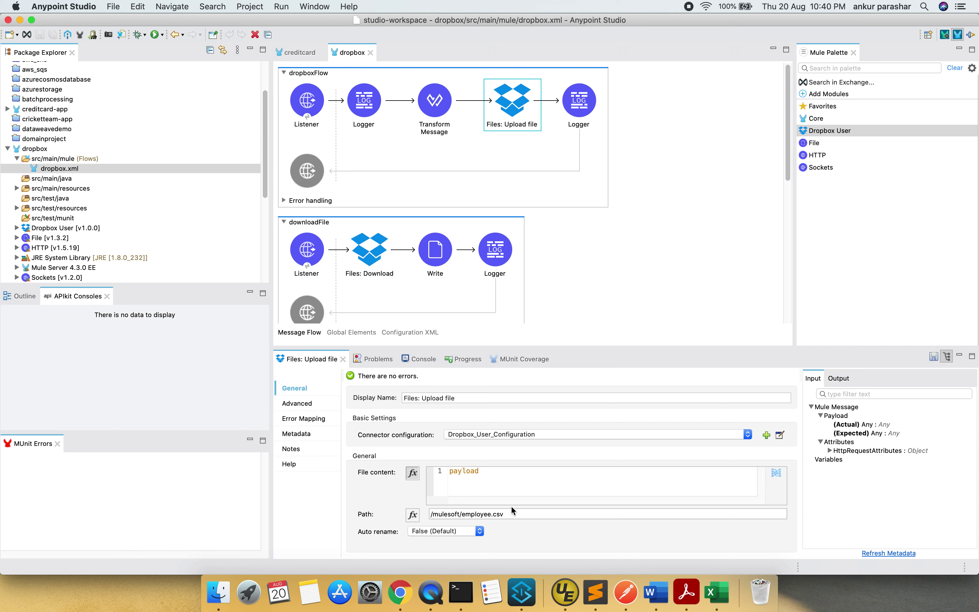
# Check the /mulesoft/employee.csv upload path and the final Logger's 'File uploaded.' message
pyautogui.click(495, 475)
pyautogui.click(447, 516)
pyautogui.click(510, 514)
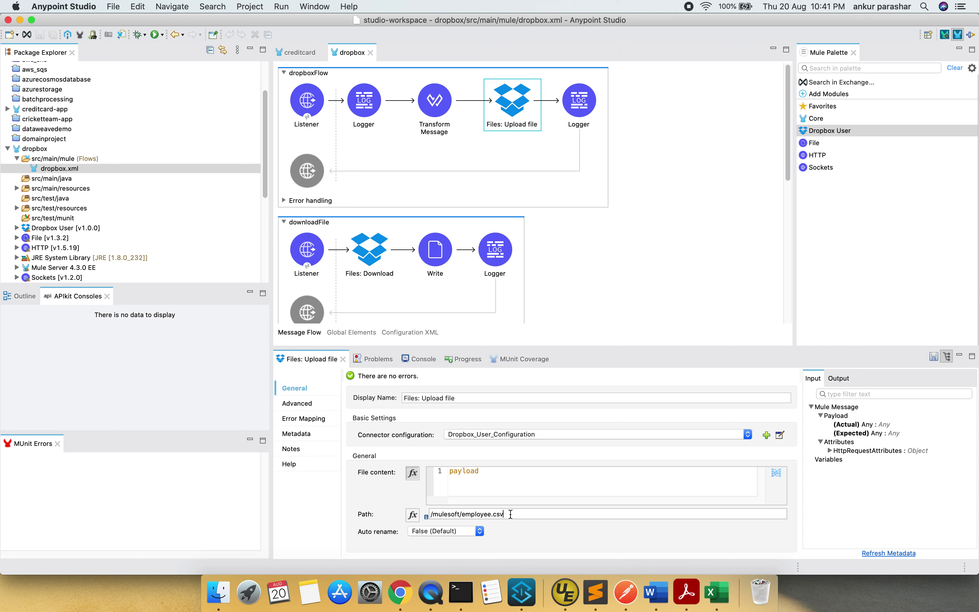
pyautogui.click(509, 514)
pyautogui.moveTo(440, 513); pyautogui.dragTo(434, 510)
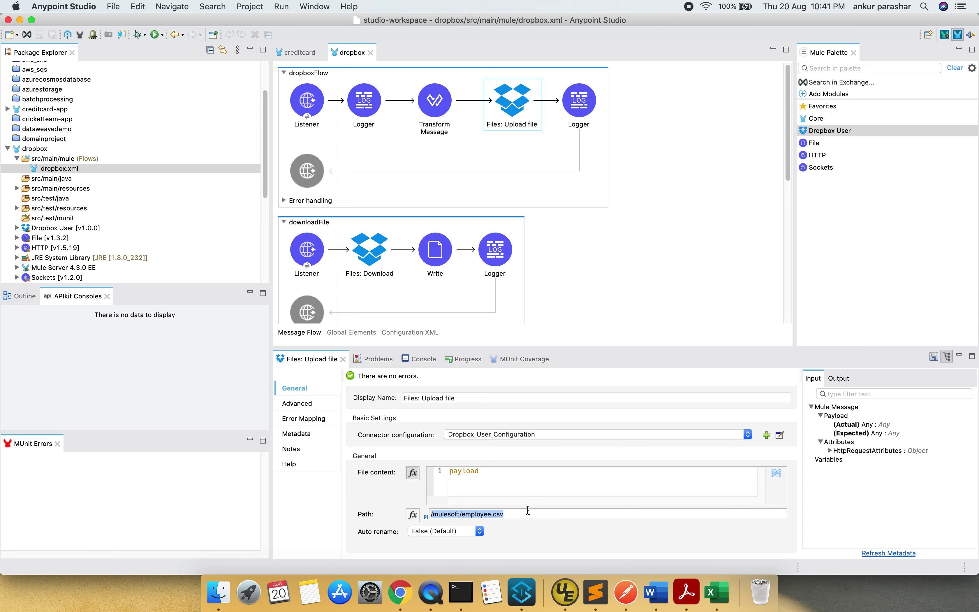
pyautogui.click(566, 103)
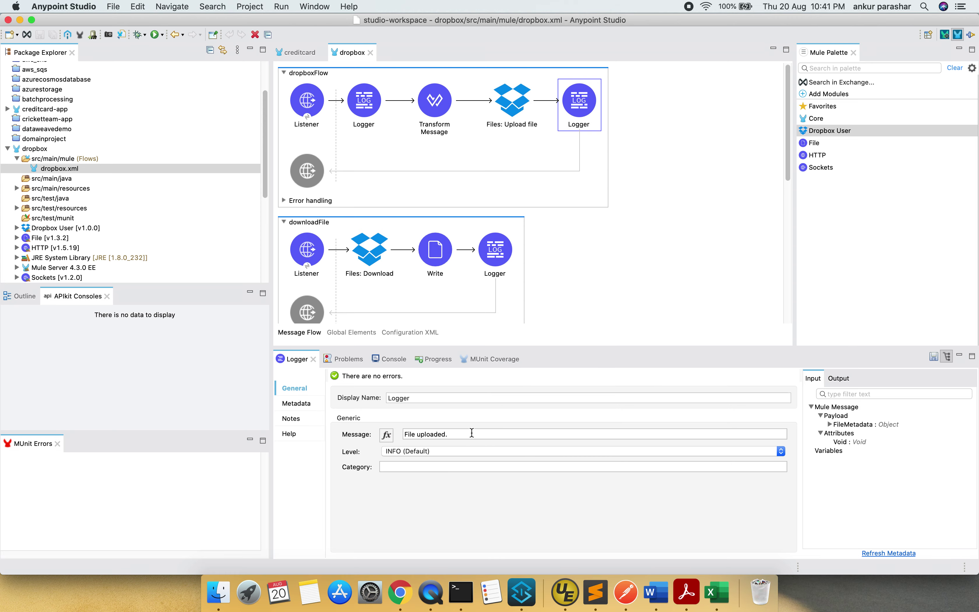
pyautogui.click(404, 582)
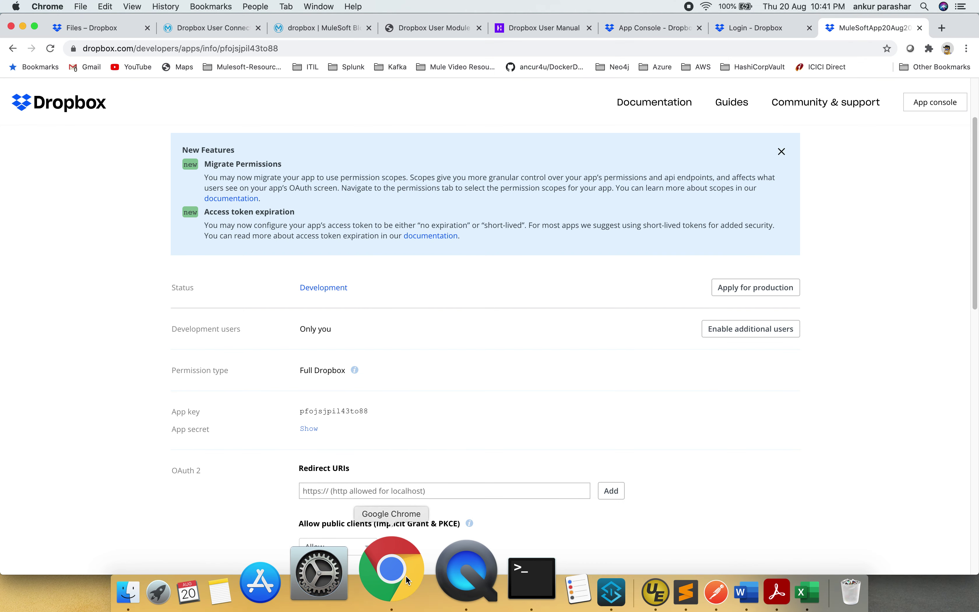
# In Dropbox's Files tab, look inside the mulesoft folder at employee.csv and return to the listing
pyautogui.click(735, 28)
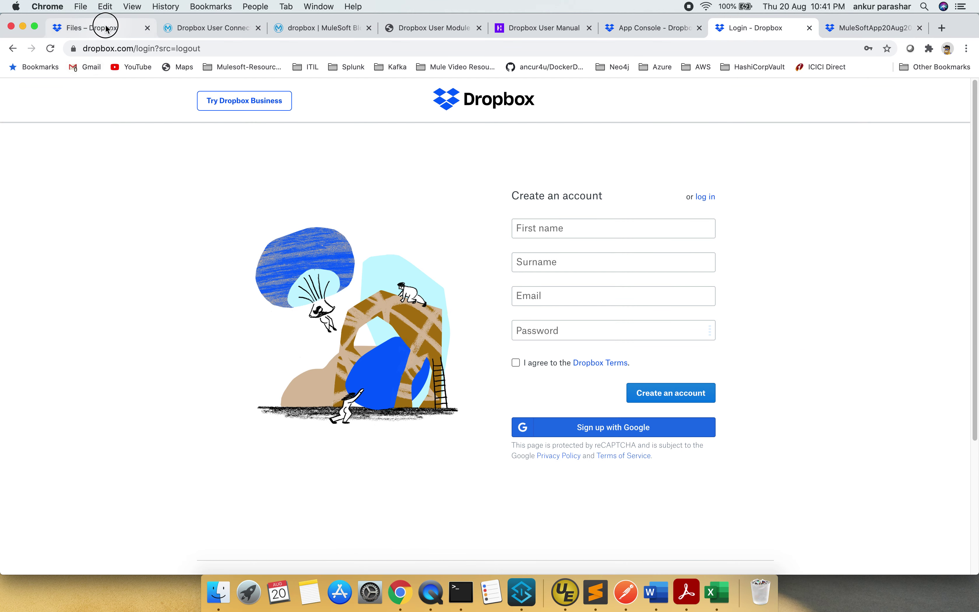
pyautogui.click(104, 27)
pyautogui.click(221, 273)
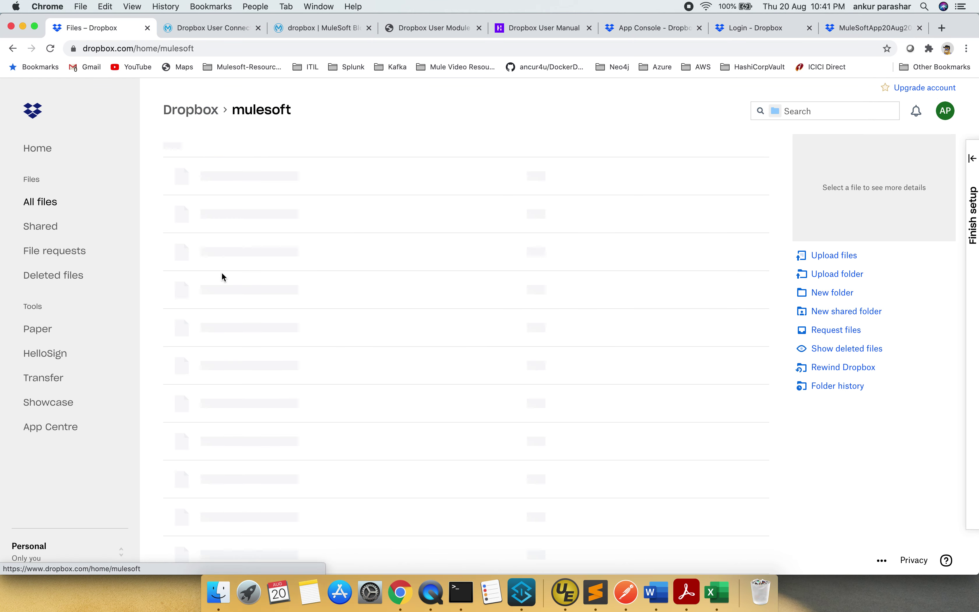
pyautogui.click(13, 49)
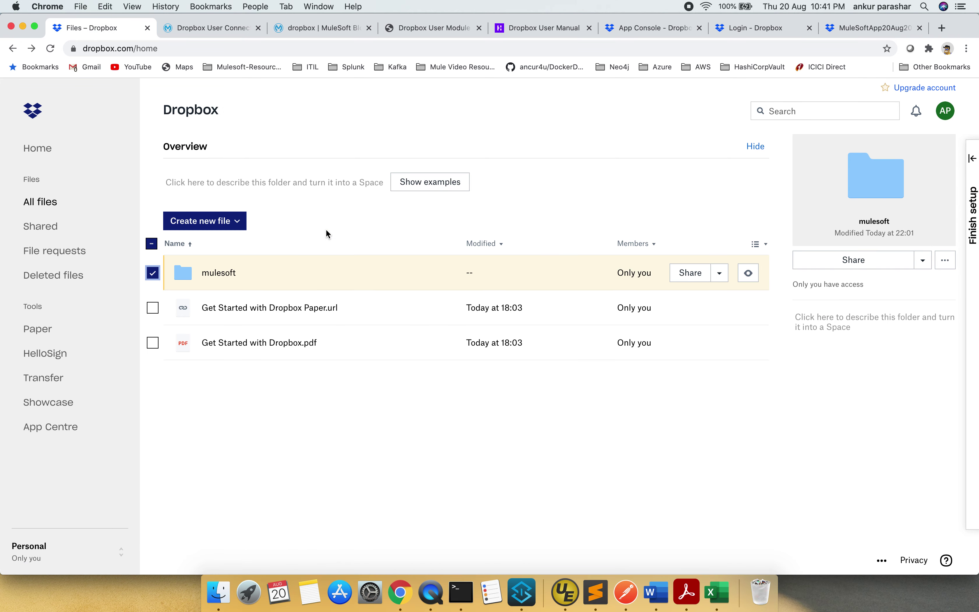
pyautogui.click(721, 275)
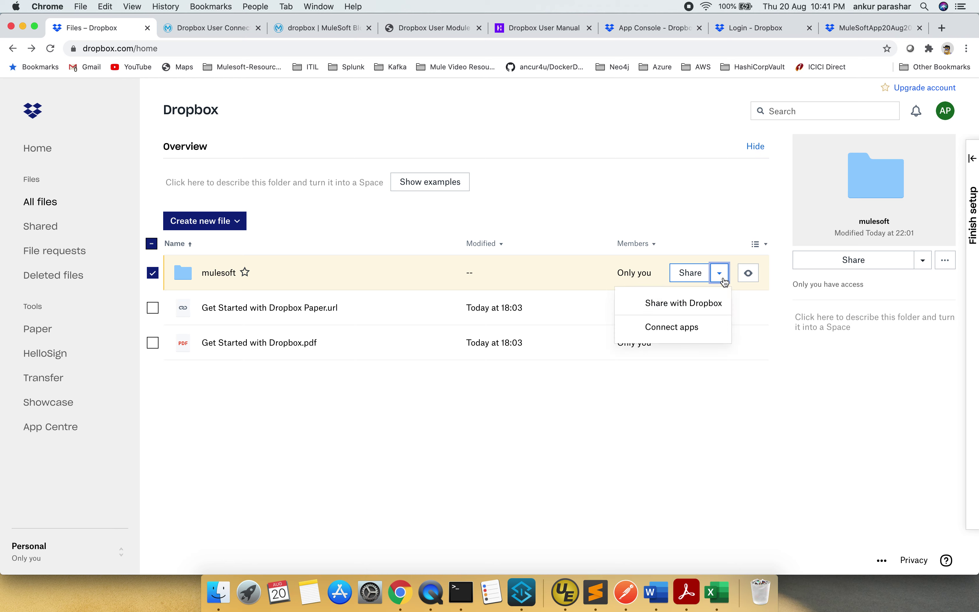
pyautogui.click(771, 362)
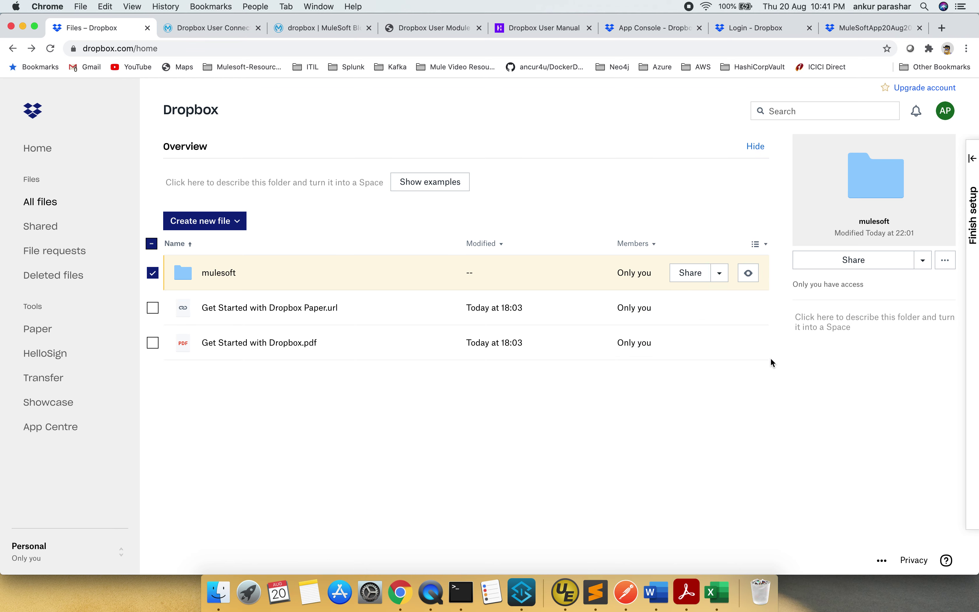
pyautogui.click(771, 361)
# Delete the mulesoft folder via More actions, then go back to Anypoint Studio
pyautogui.click(153, 273)
pyautogui.click(923, 261)
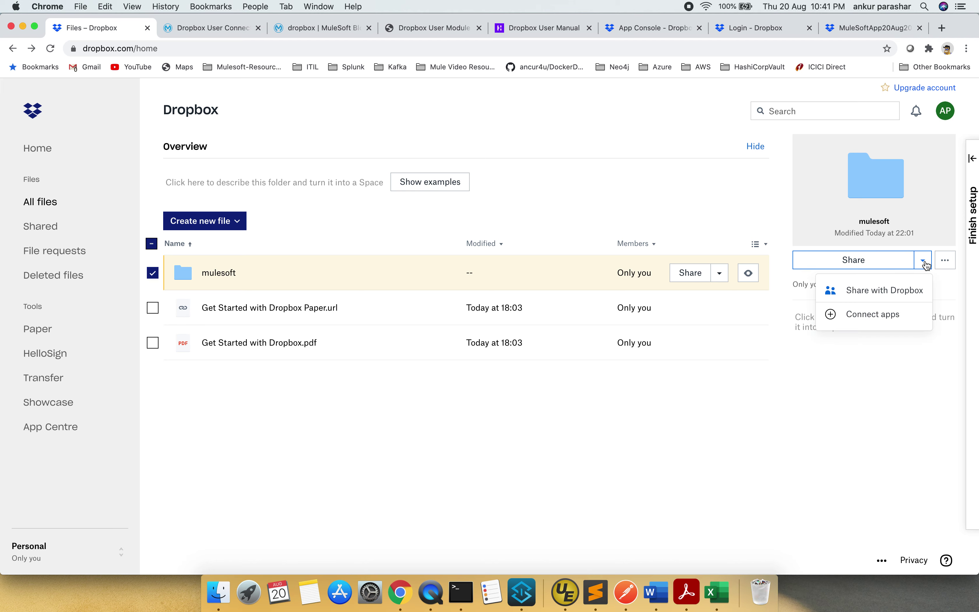
pyautogui.click(952, 263)
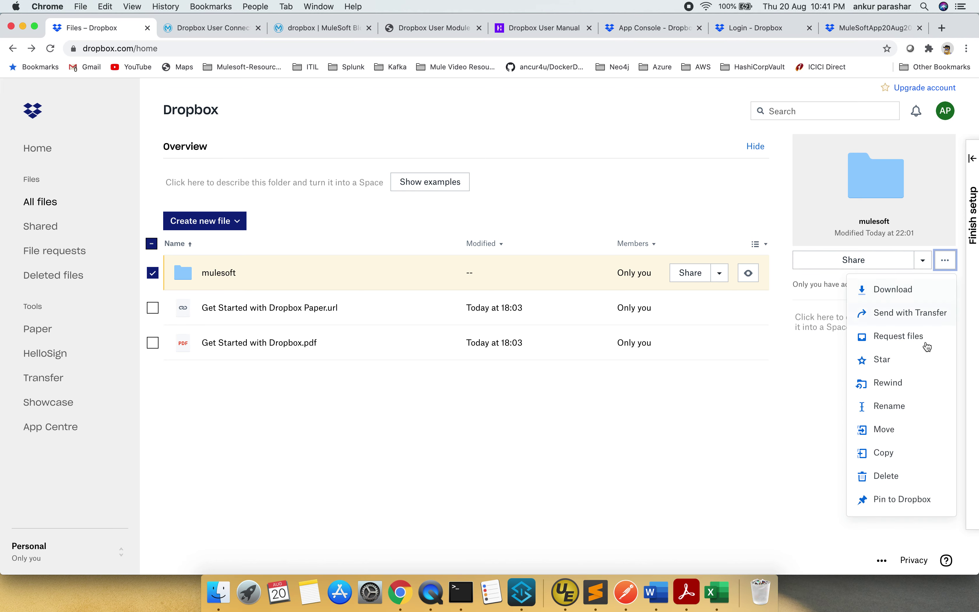
pyautogui.click(913, 480)
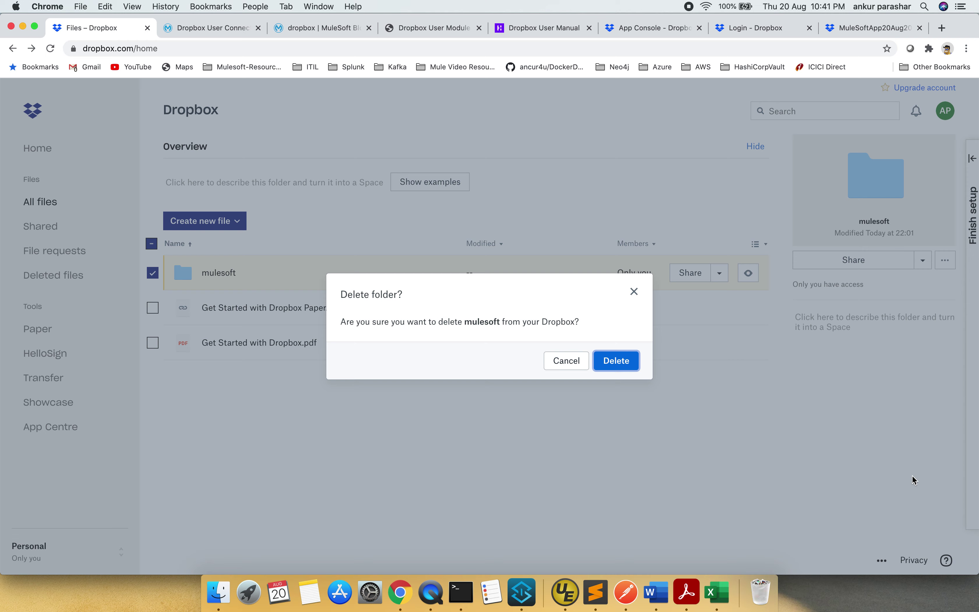
pyautogui.click(615, 361)
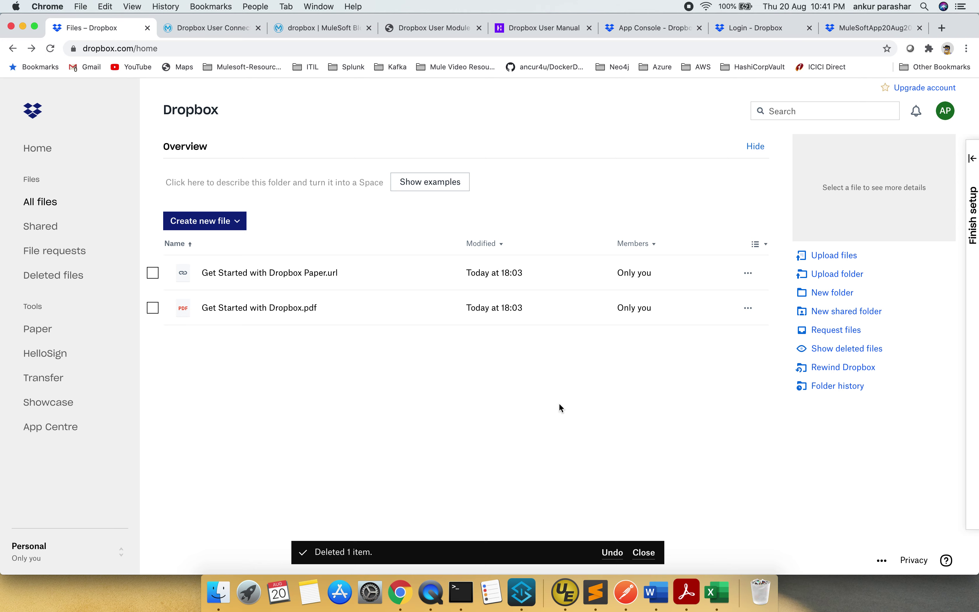
pyautogui.press('super+Tab')
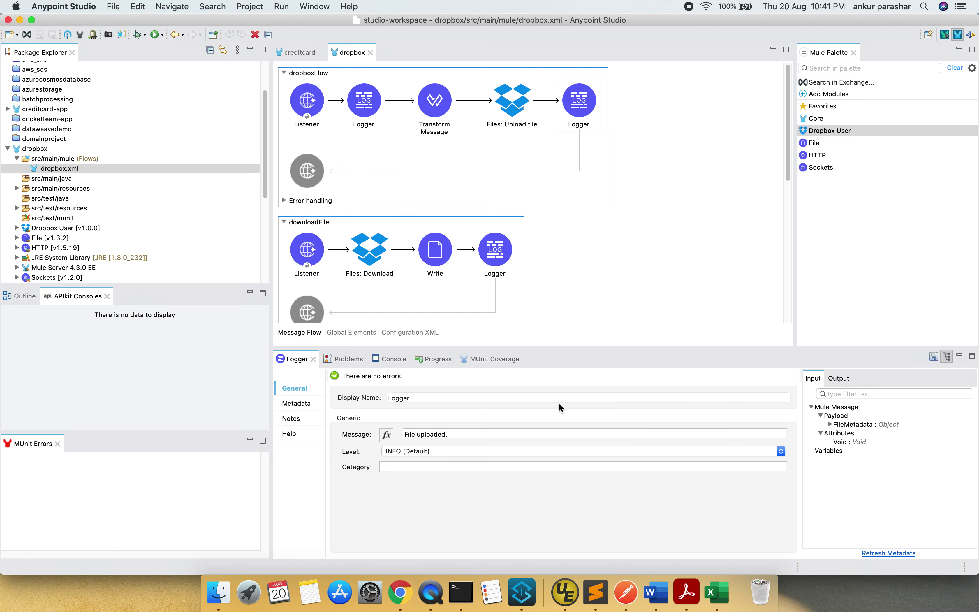
pyautogui.click(672, 202)
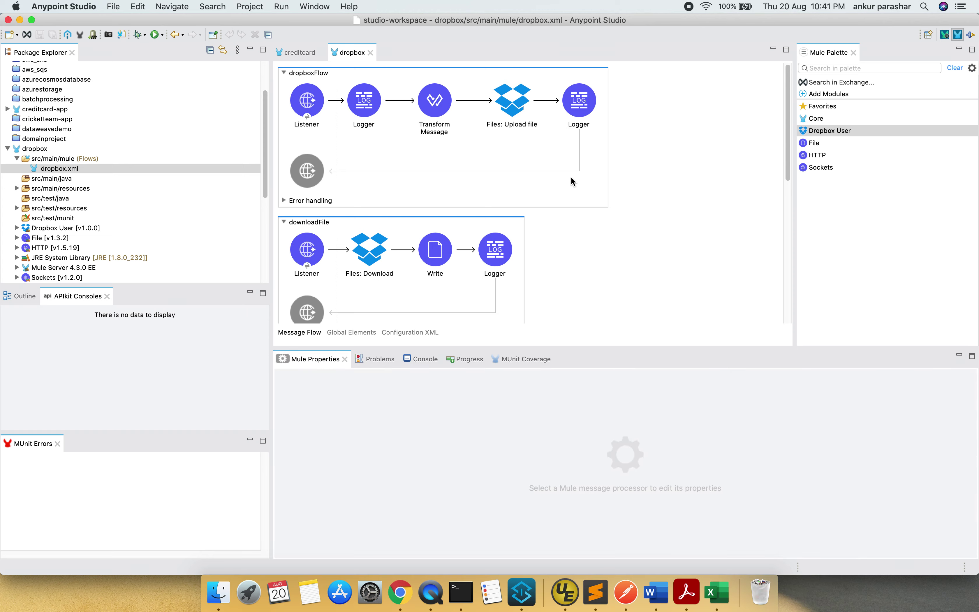
# Send the POST localhost:8081/upload request with its name/email JSON body; it fails with ECONNREFUSED
pyautogui.click(626, 592)
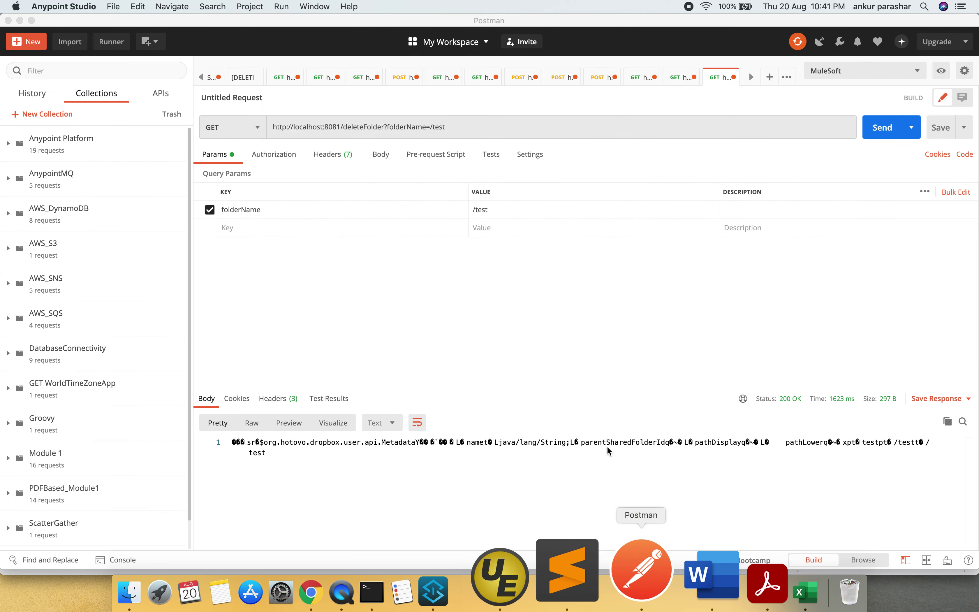
pyautogui.click(597, 79)
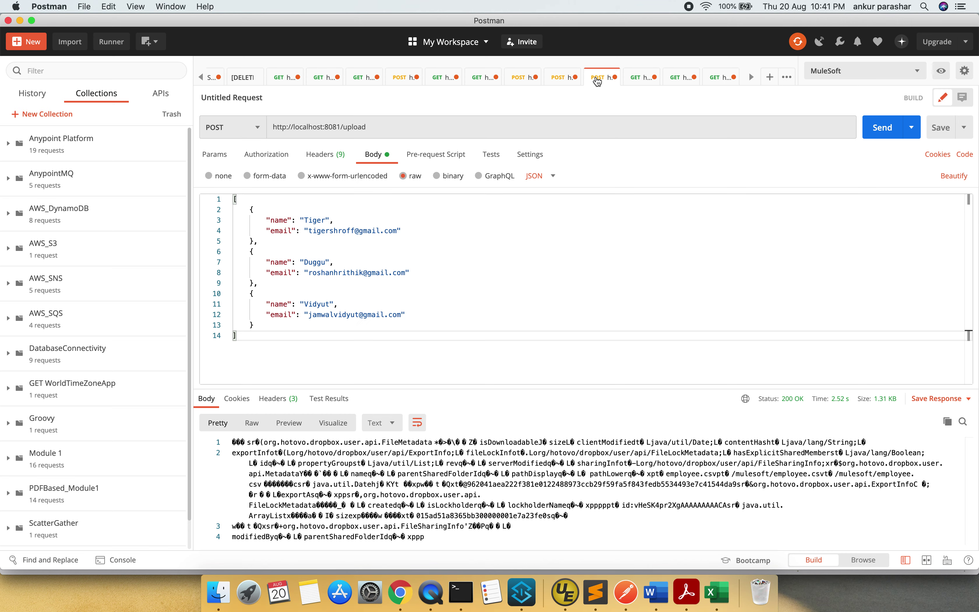
pyautogui.click(388, 128)
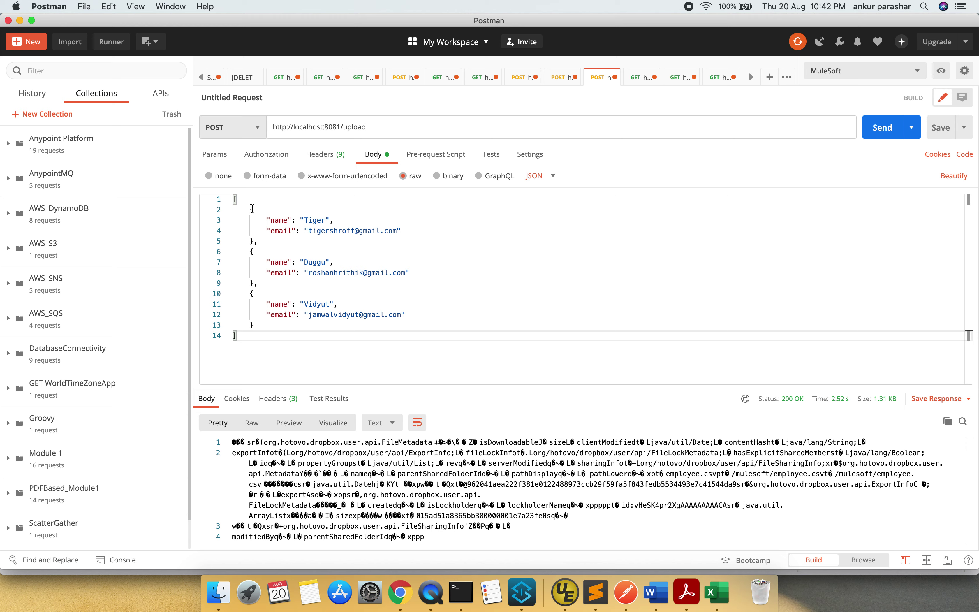
pyautogui.moveTo(251, 209); pyautogui.dragTo(267, 273)
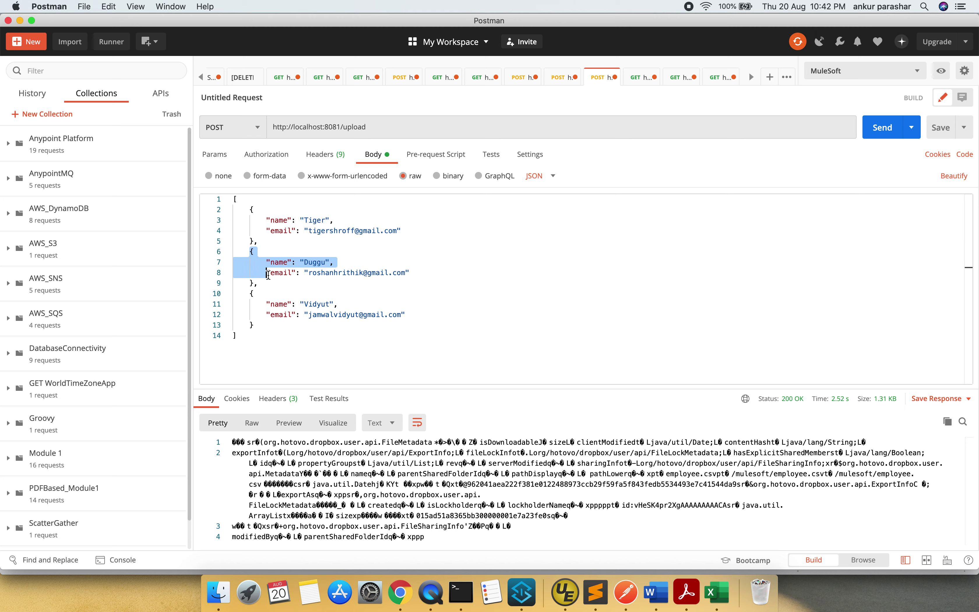
pyautogui.click(377, 158)
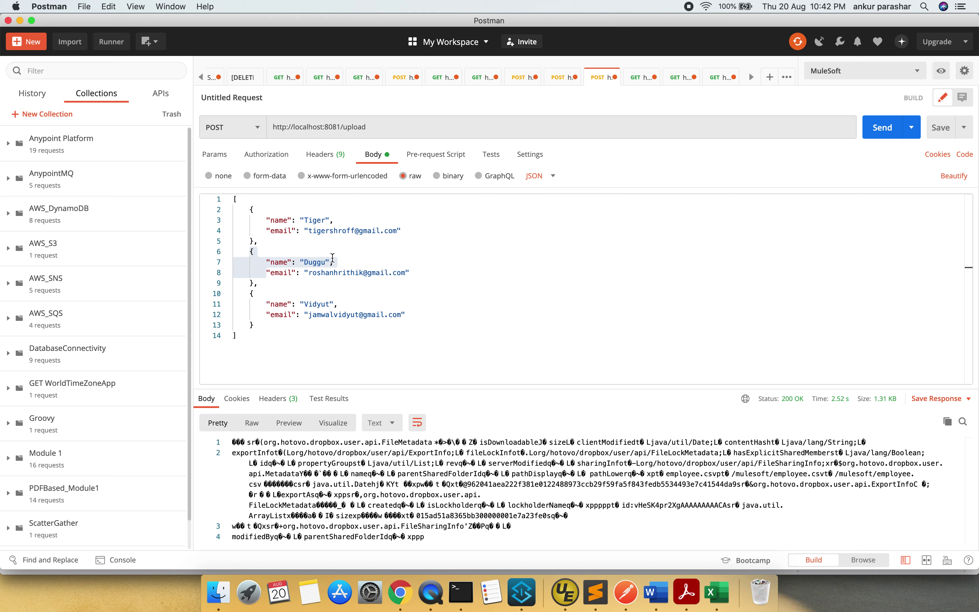
pyautogui.click(882, 129)
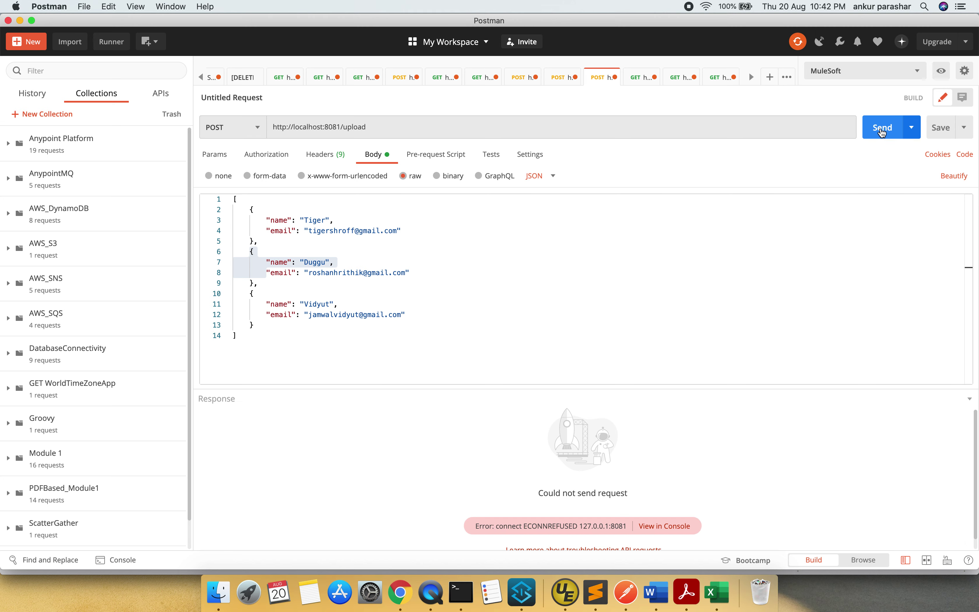
# Run the dropbox project from the canvas until the console shows DEPLOYED, then clear the console
pyautogui.press('super+Tab')
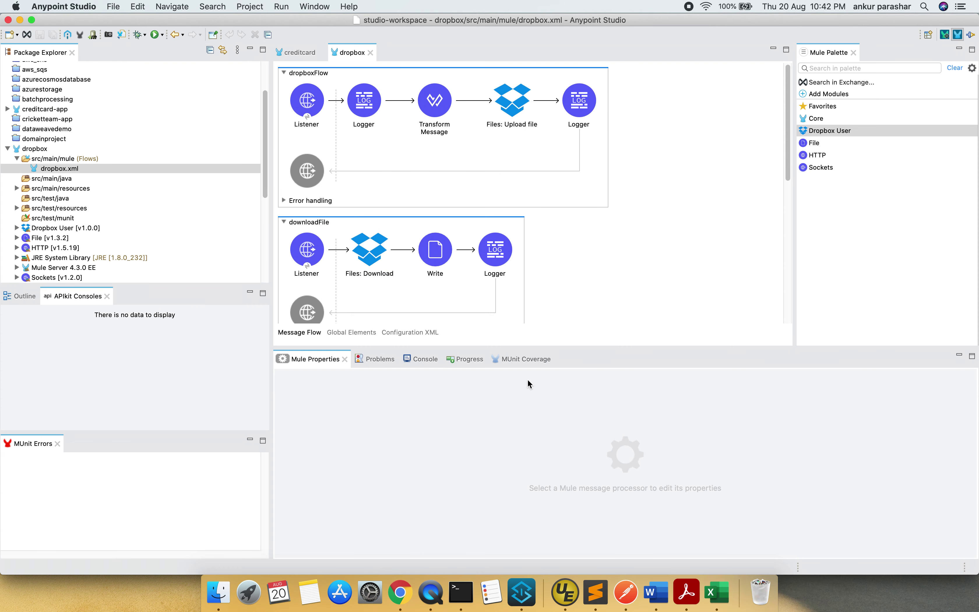
pyautogui.click(423, 359)
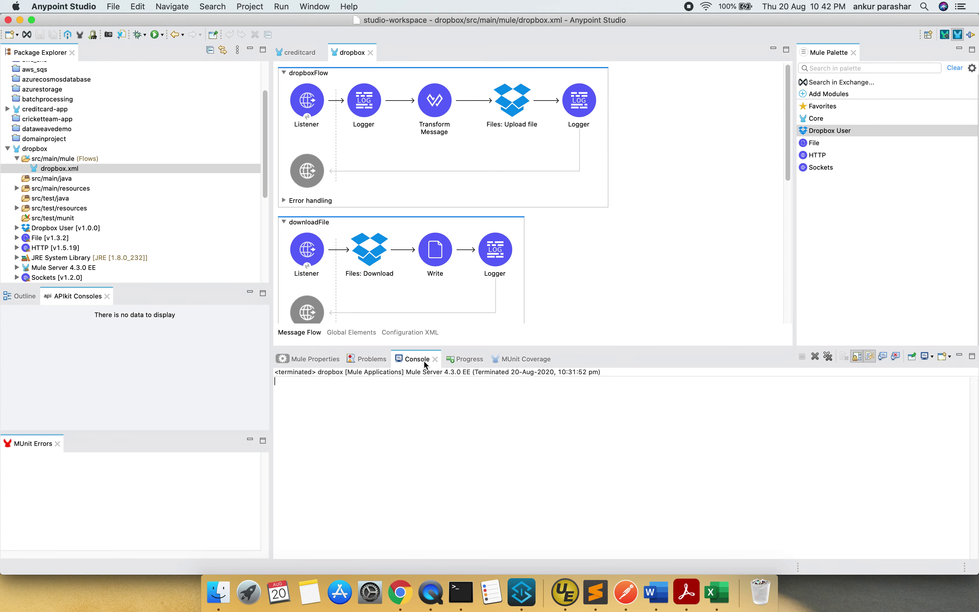
pyautogui.rightClick(674, 254)
pyautogui.click(710, 261)
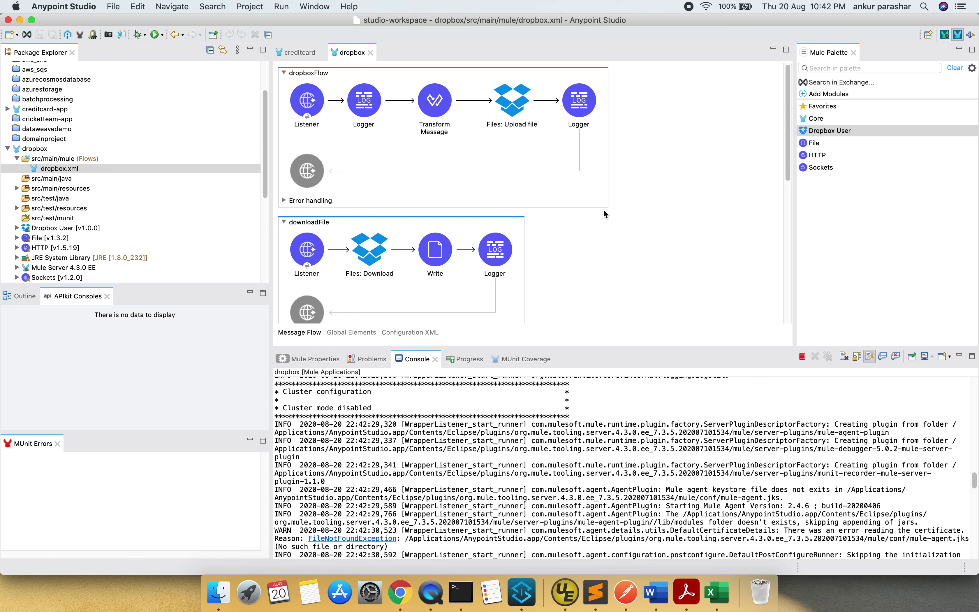
pyautogui.scroll(-2, 604, 210)
pyautogui.scroll(-1, 603, 209)
pyautogui.scroll(3, 603, 209)
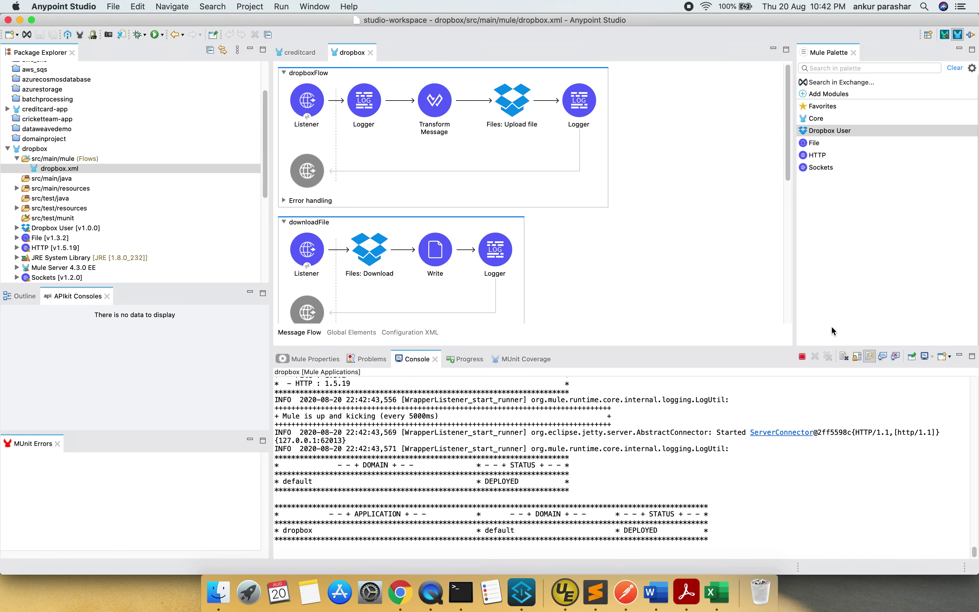
pyautogui.click(844, 357)
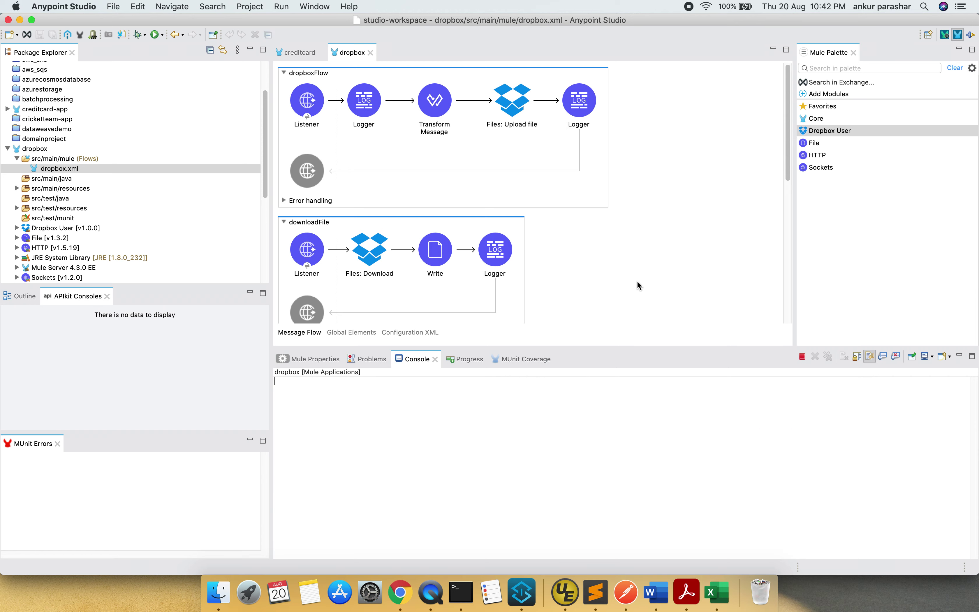
# Resend the POST /upload request for a 200 OK on /mulesoft/employee.csv, then check Studio's 'File uploaded.' log
pyautogui.press('super+Tab')
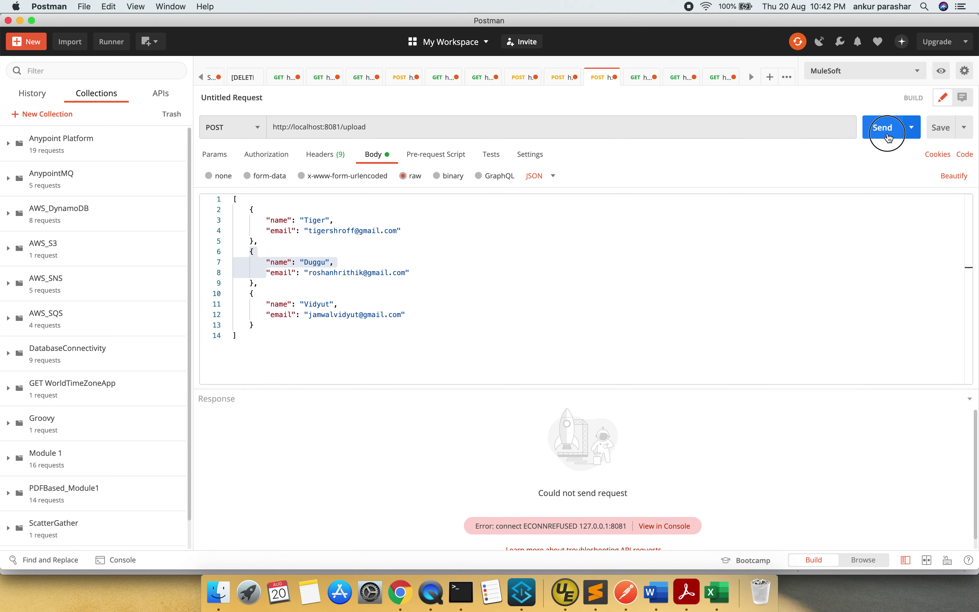
pyautogui.click(886, 128)
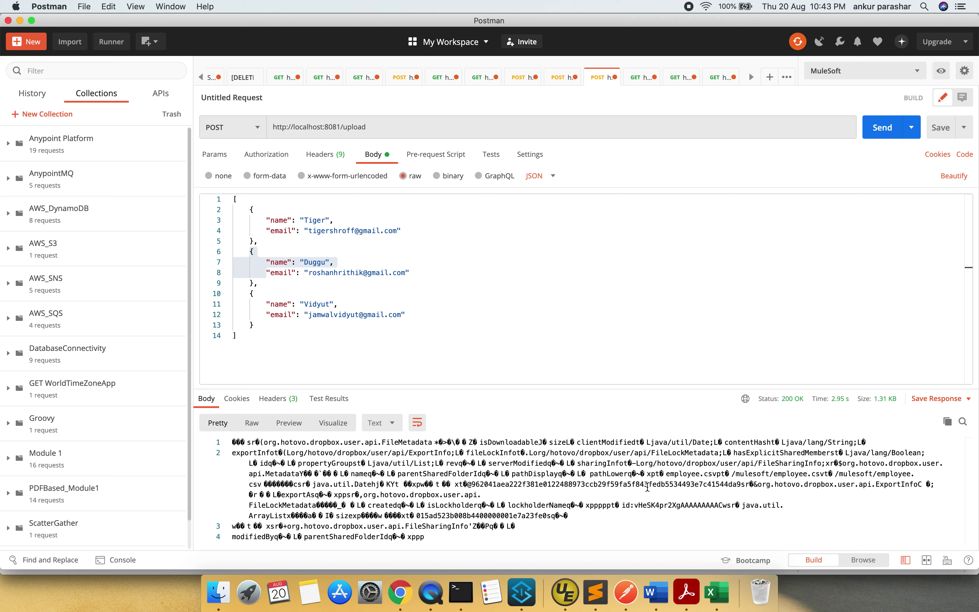
pyautogui.press('super+Tab')
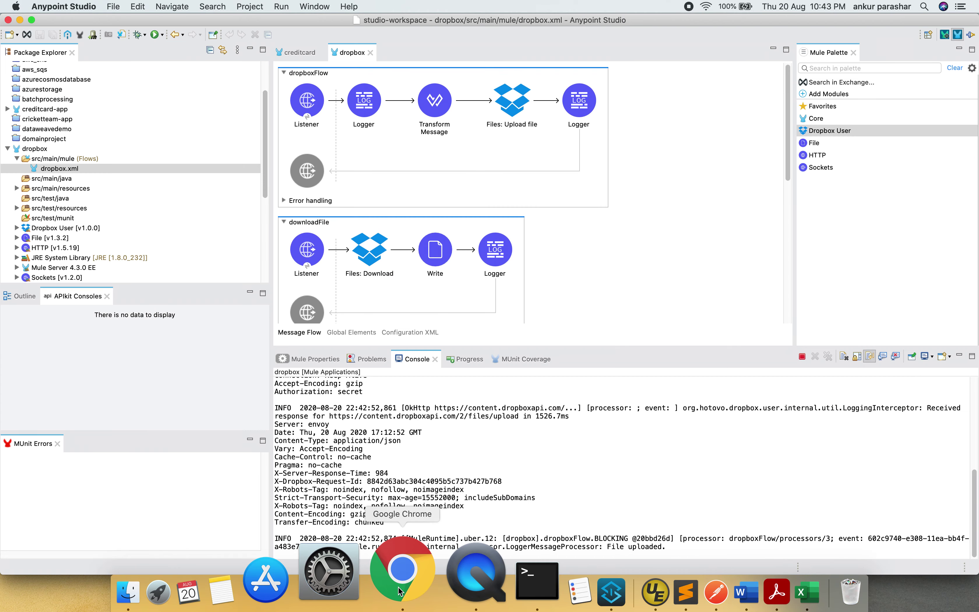
# Reload Dropbox and preview mulesoft/employee.csv to confirm its name and email rows
pyautogui.click(400, 592)
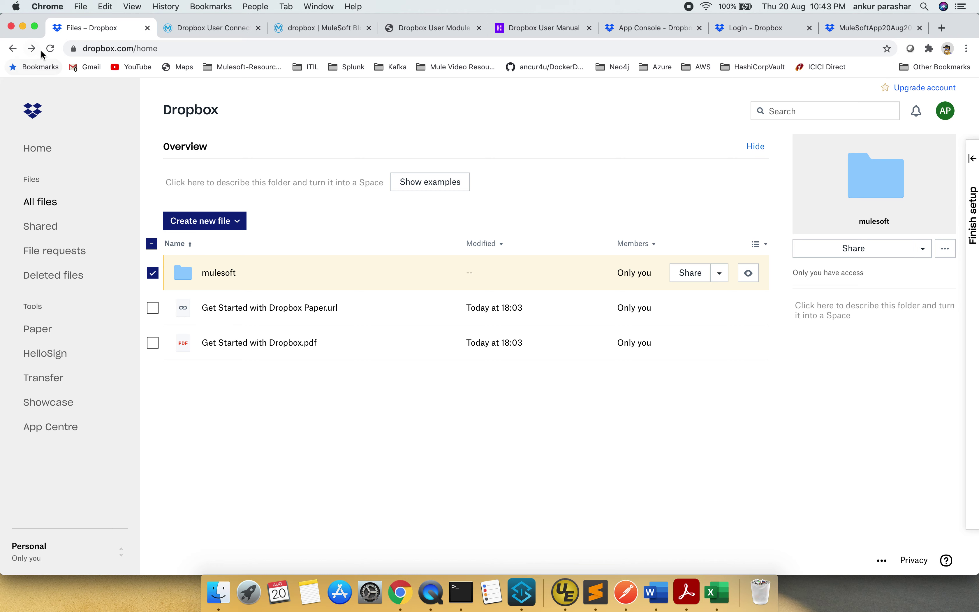
pyautogui.click(50, 48)
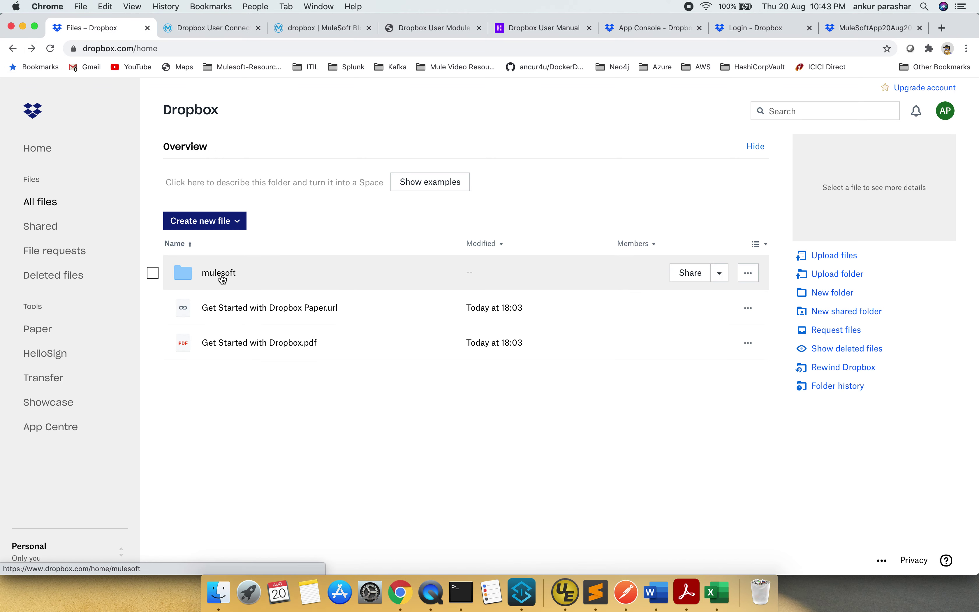
pyautogui.click(222, 277)
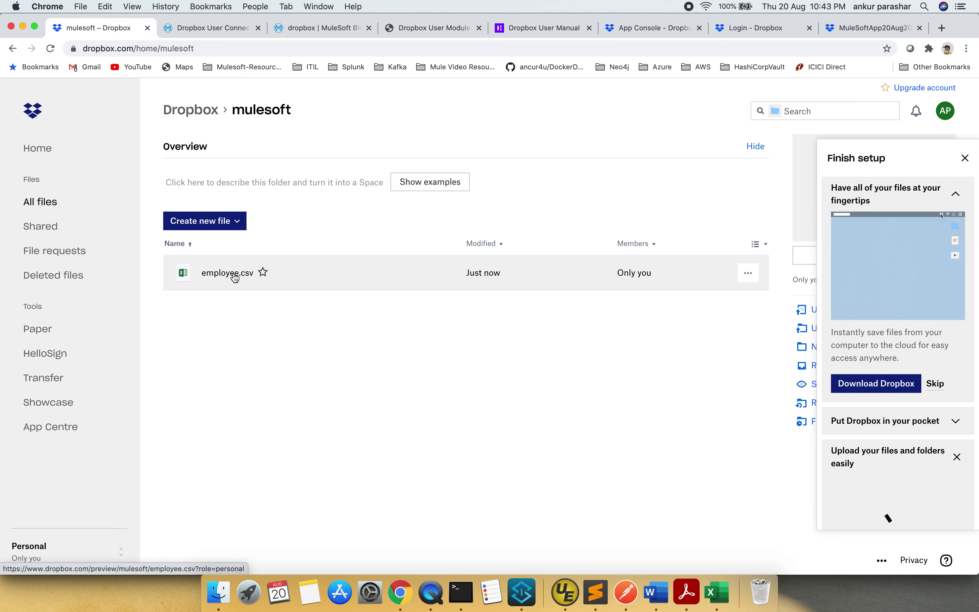
pyautogui.click(234, 274)
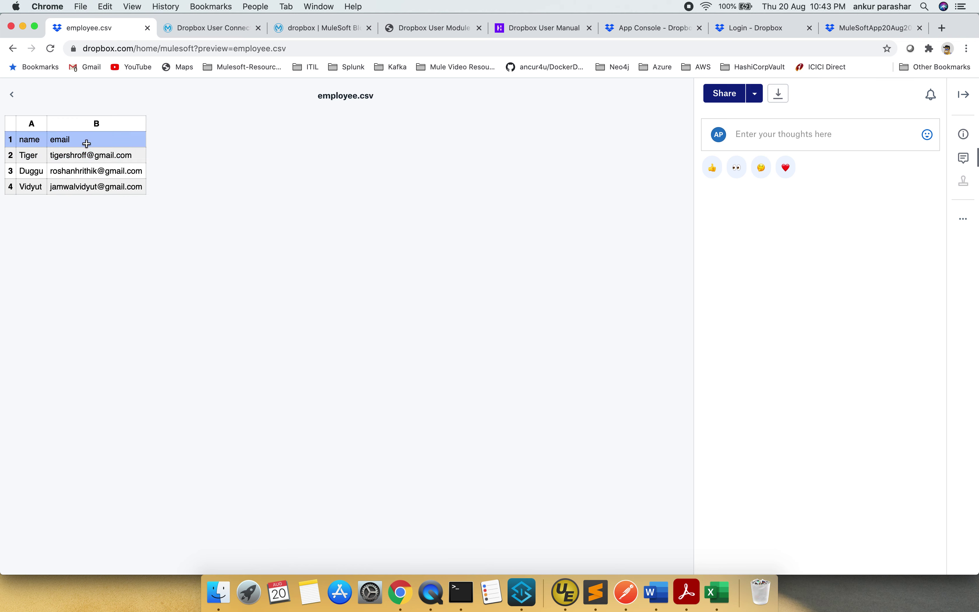
pyautogui.click(13, 48)
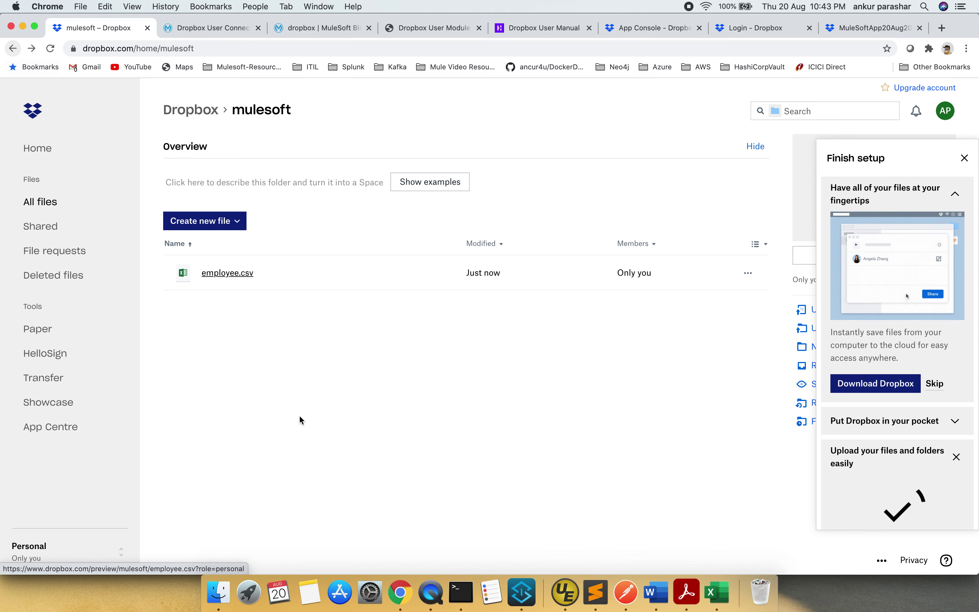
pyautogui.click(13, 48)
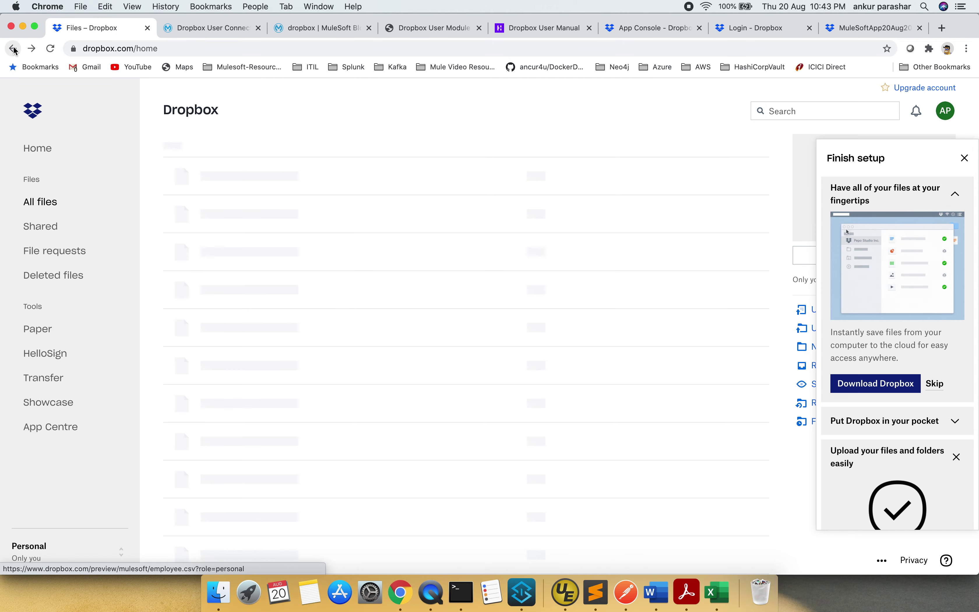
pyautogui.press('super+Tab')
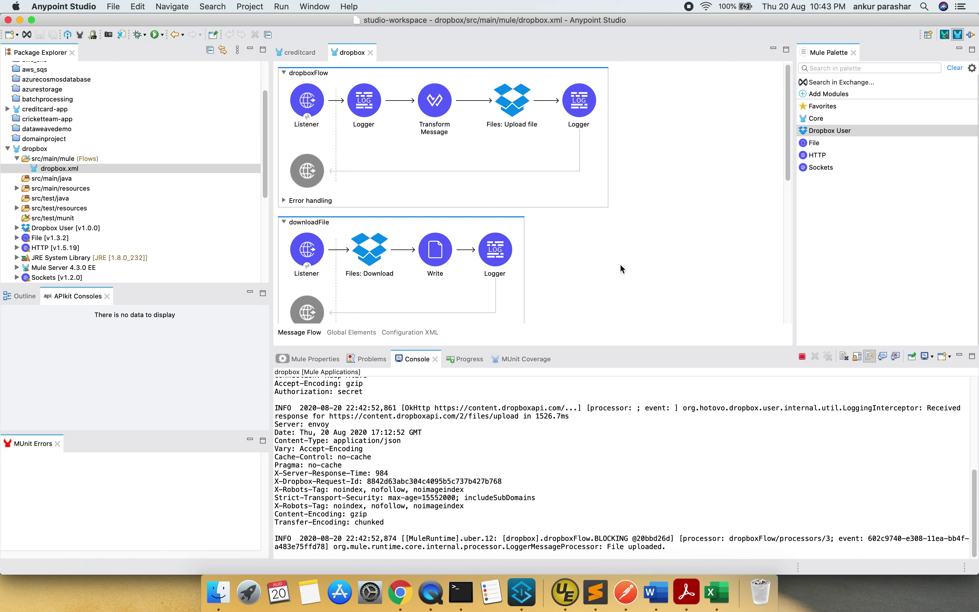
# Delete the old 23.csv from the project's src/test/resources folder
pyautogui.scroll(-3, 622, 269)
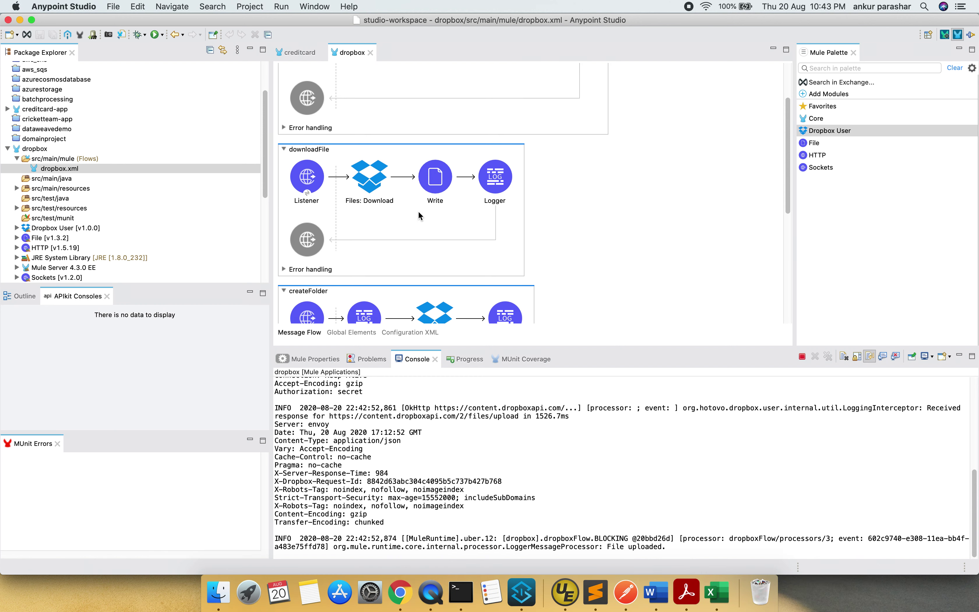
pyautogui.click(17, 209)
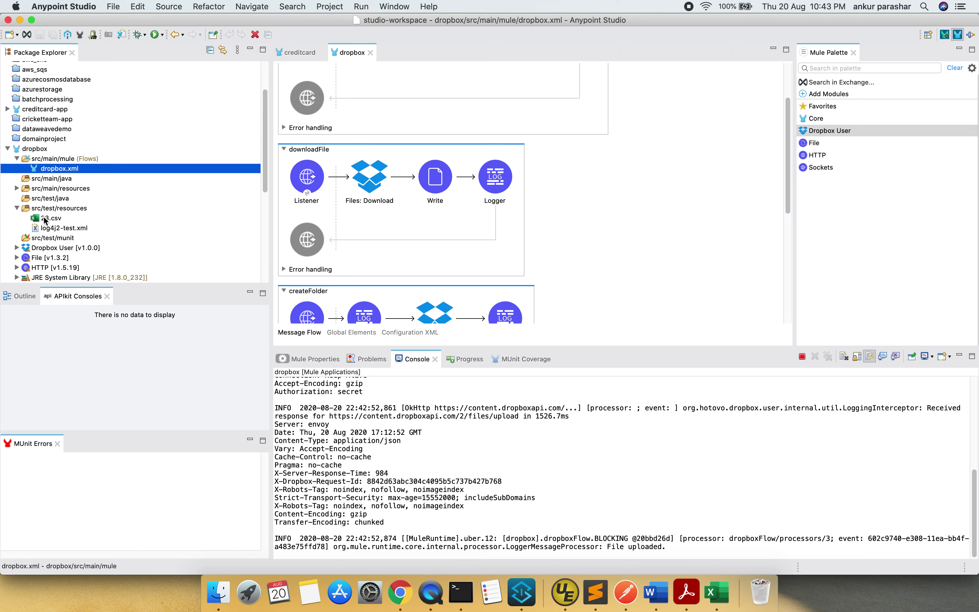
pyautogui.click(46, 219)
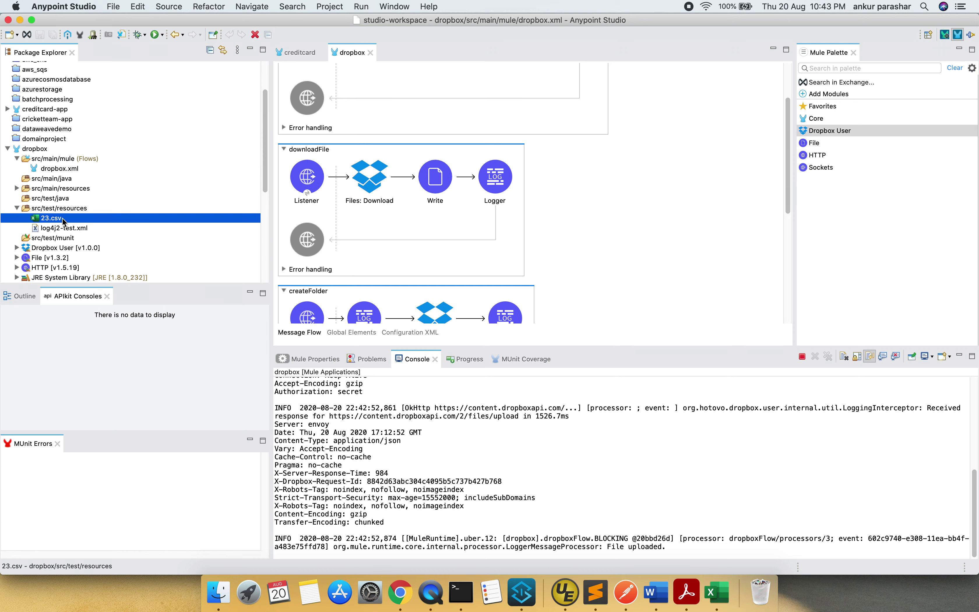
pyautogui.rightClick(112, 219)
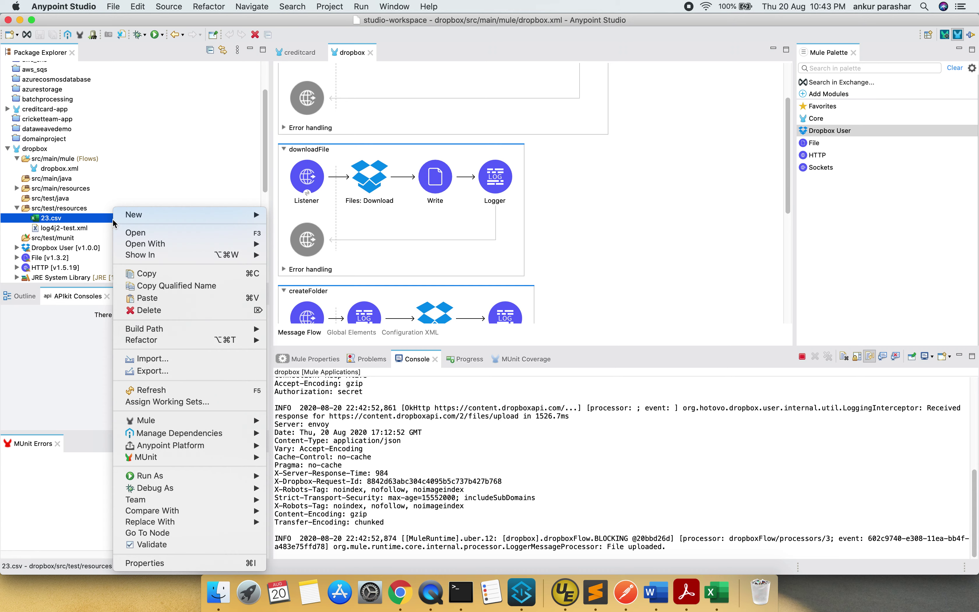
pyautogui.click(161, 311)
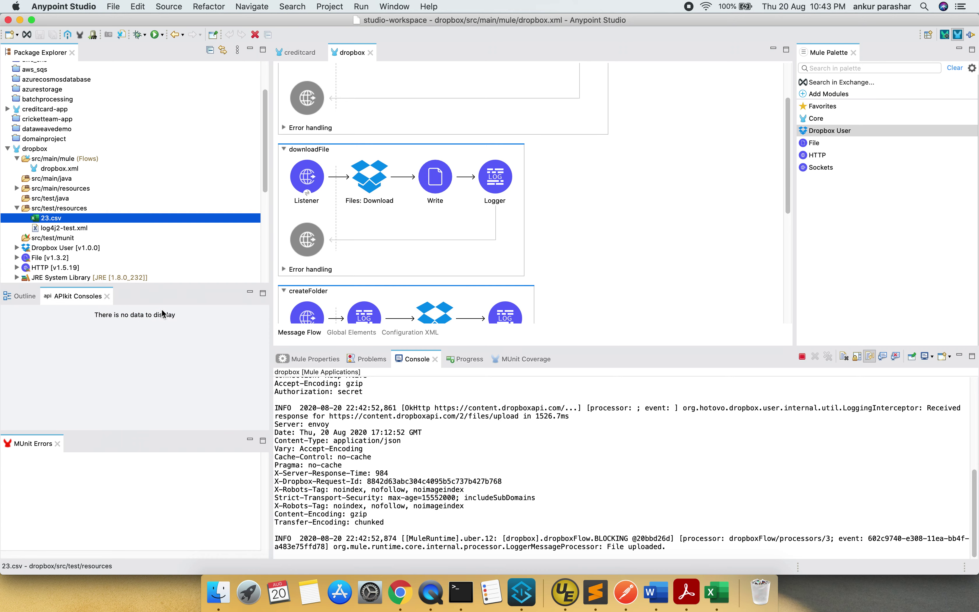
pyautogui.click(624, 316)
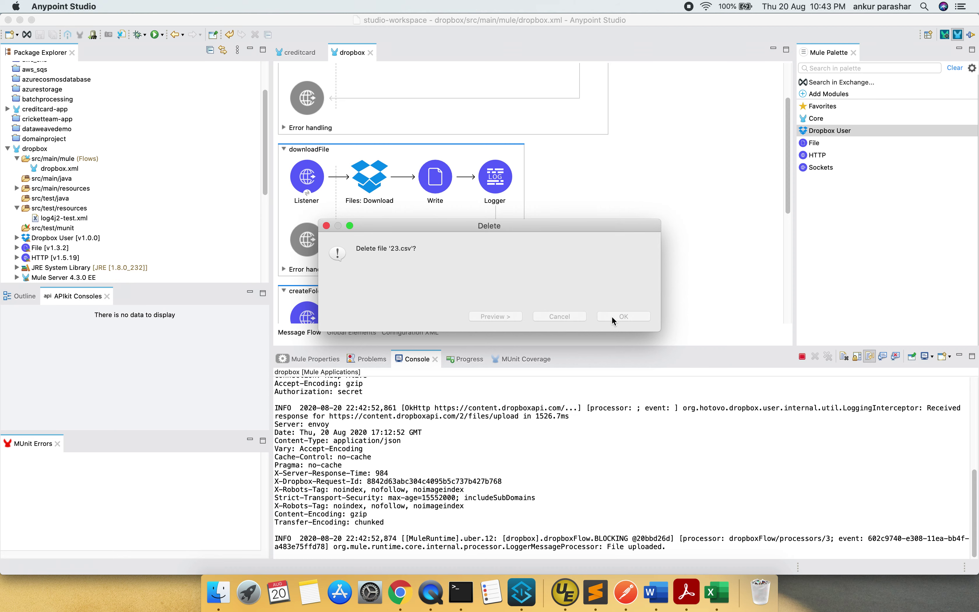
# Review downloadFile's Listener, Download, Write (23.csv) and Logger settings, then clear the console
pyautogui.click(308, 188)
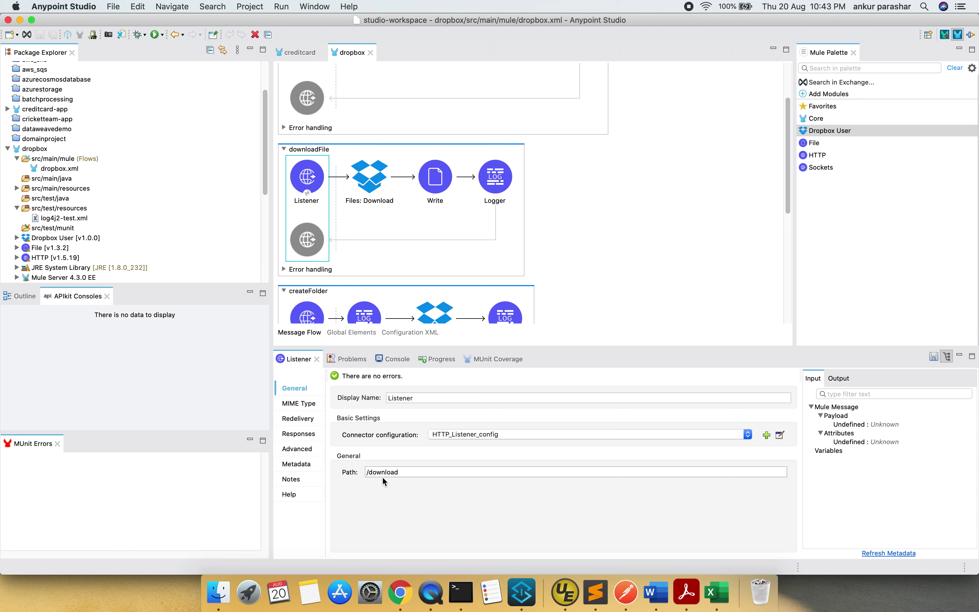
pyautogui.click(370, 199)
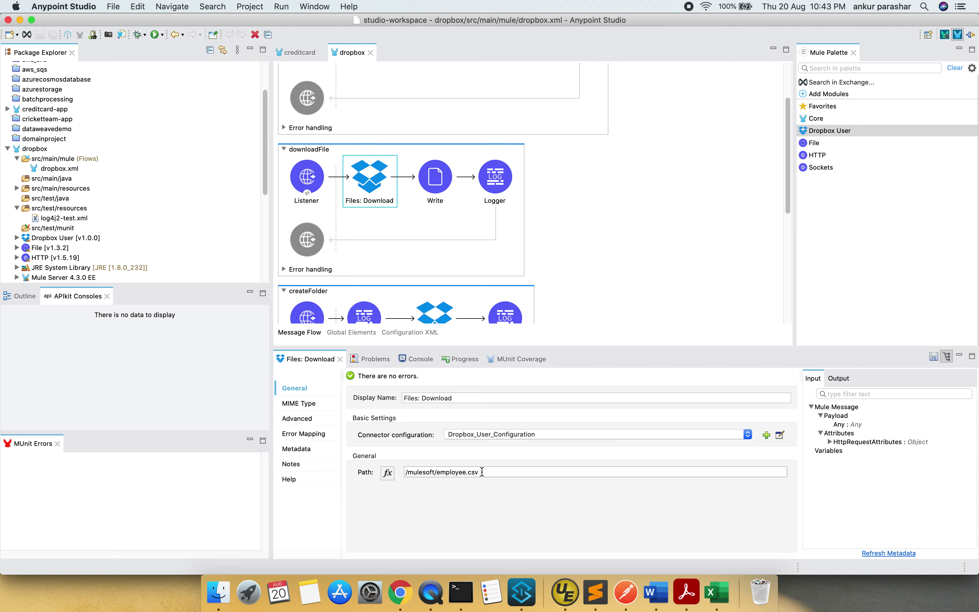
pyautogui.click(430, 196)
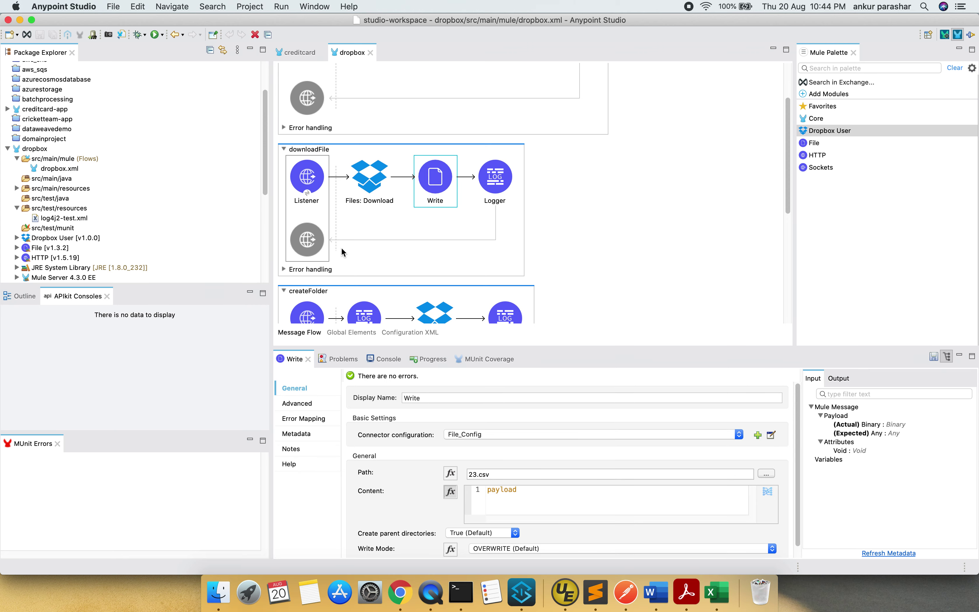
pyautogui.click(483, 190)
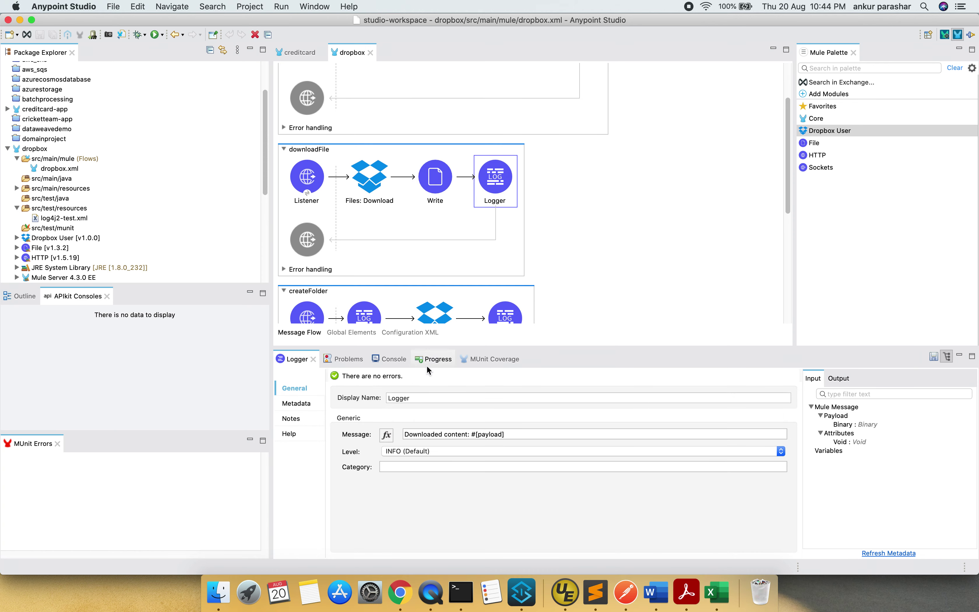
pyautogui.click(393, 359)
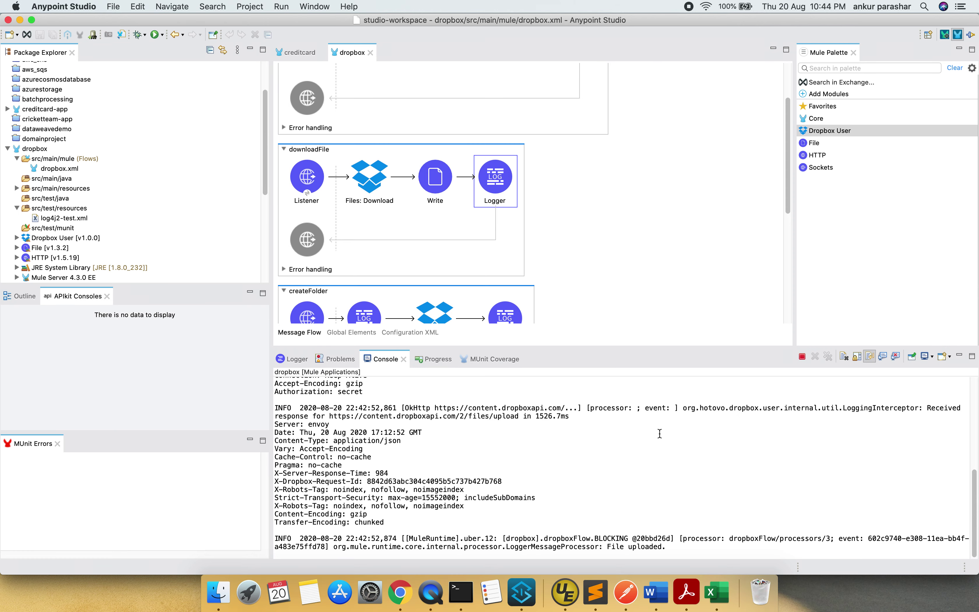
pyautogui.click(842, 359)
pyautogui.press('super+Tab')
pyautogui.press('super+Tab')
pyautogui.click(597, 582)
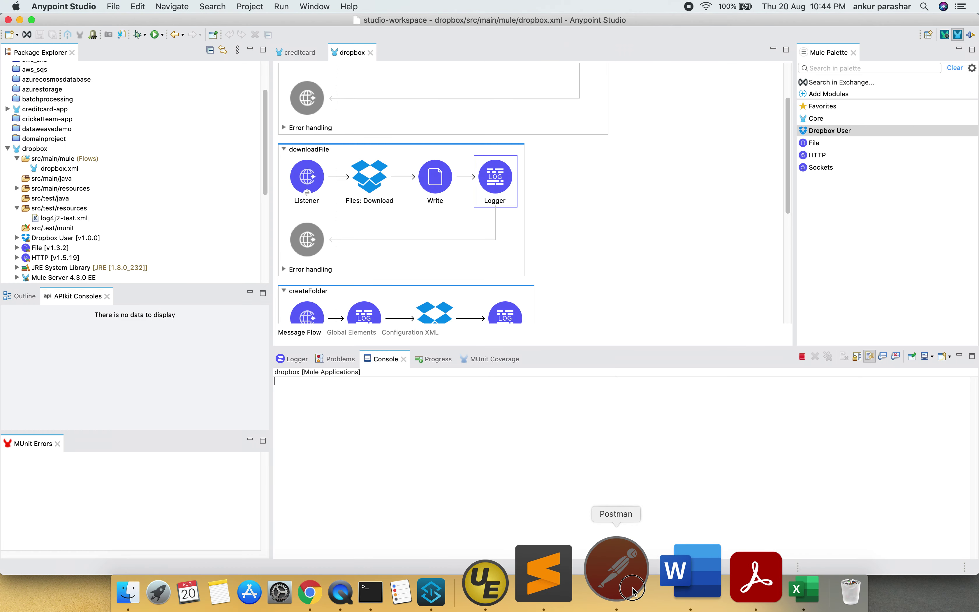
# Send the GET localhost:8081/download request and get 200 OK with the name/email CSV rows
pyautogui.click(640, 80)
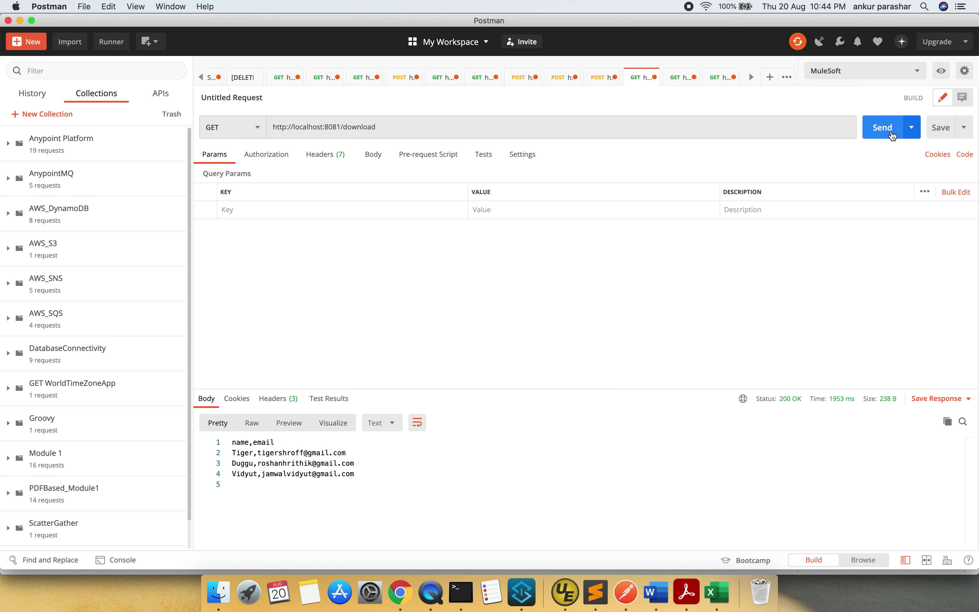
pyautogui.click(884, 128)
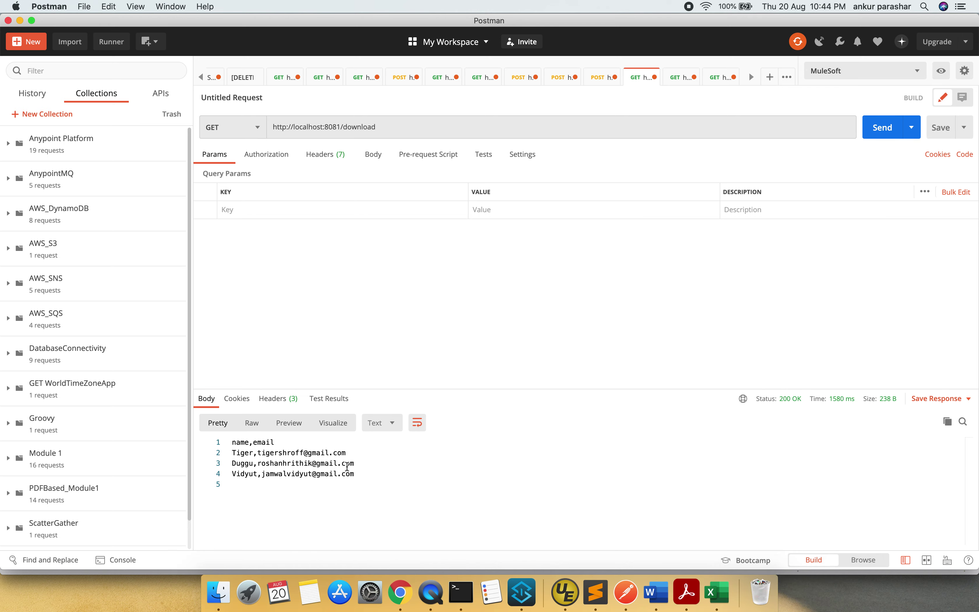
pyautogui.press('super+Tab')
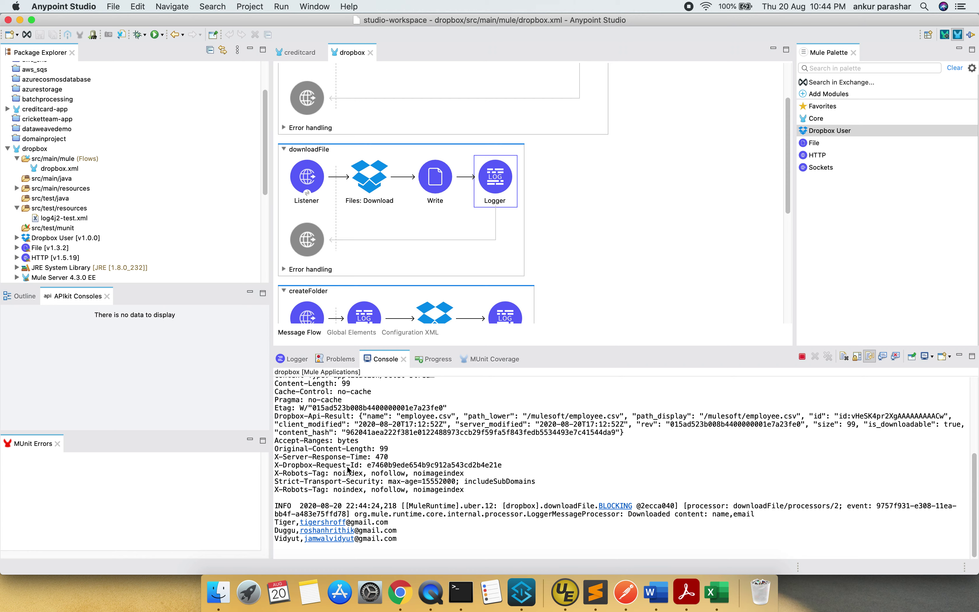
# Refresh src/test/resources so the downloaded 23.csv appears, and open it
pyautogui.click(69, 209)
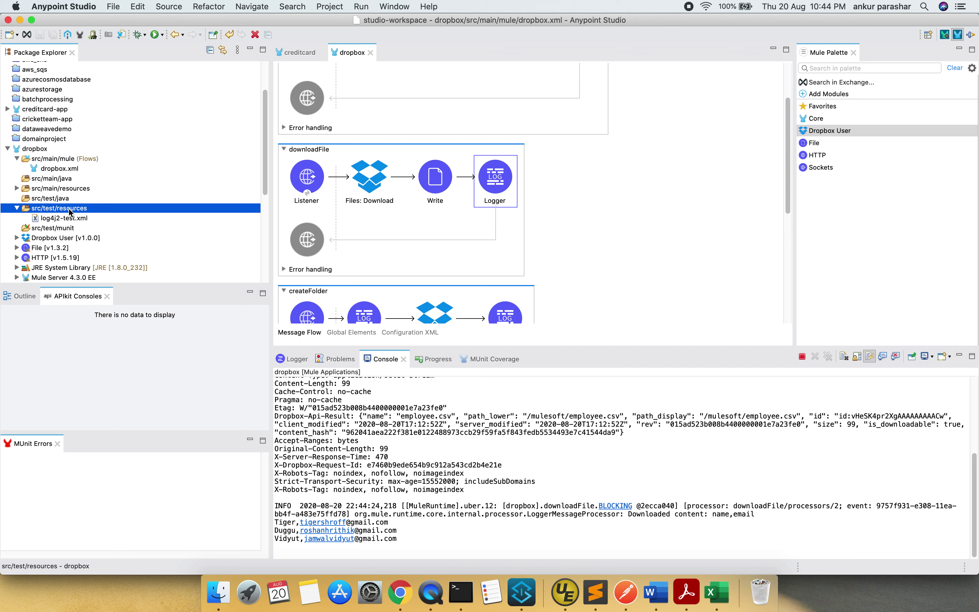
pyautogui.rightClick(70, 210)
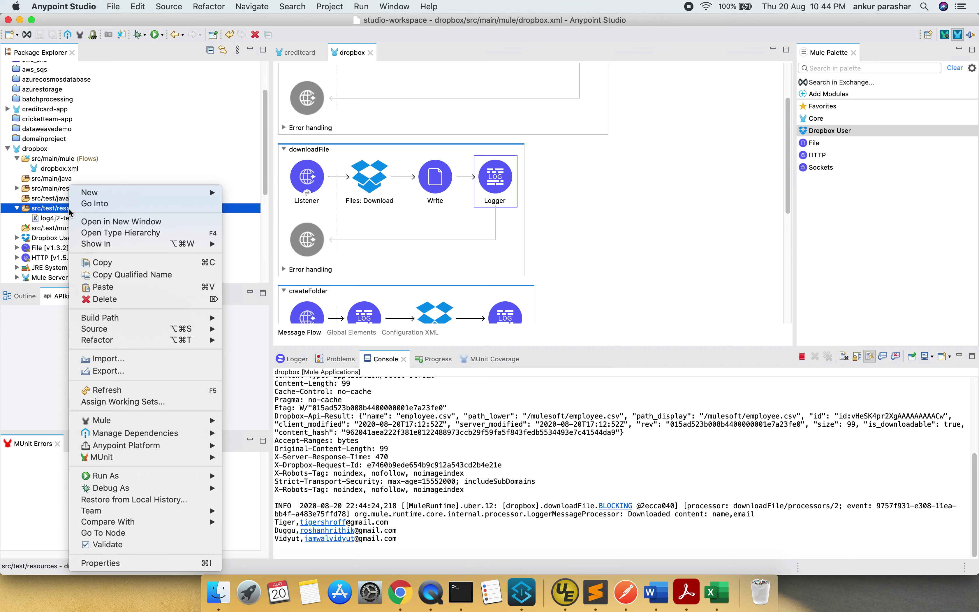
pyautogui.click(144, 390)
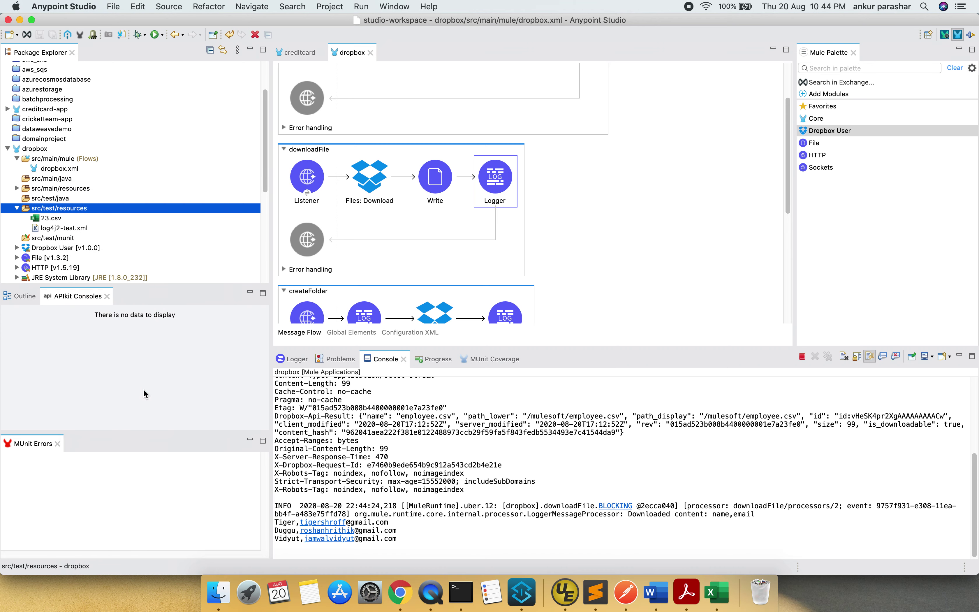
pyautogui.doubleClick(56, 218)
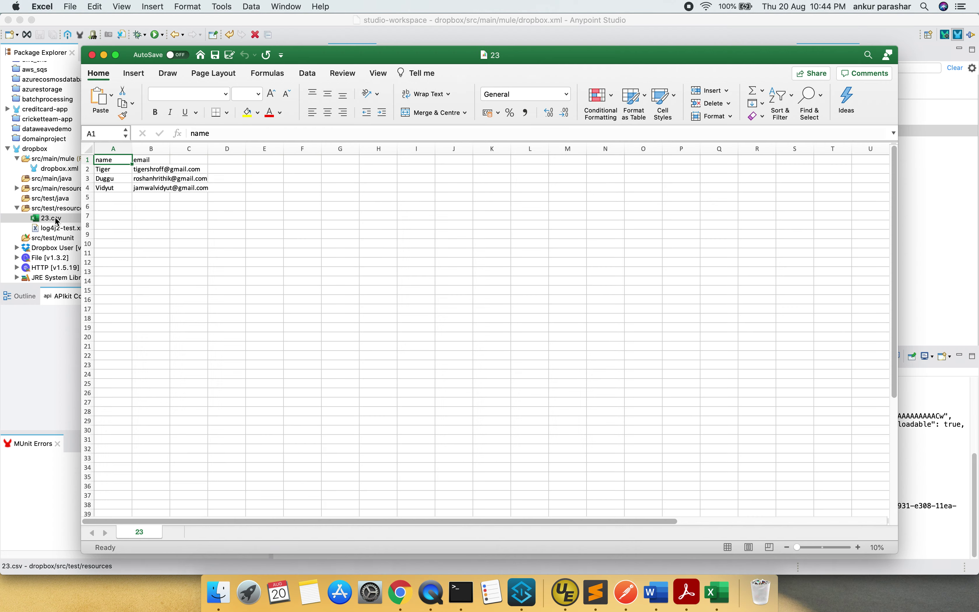
# Check that 23.csv in Excel has the name/email header and rows, then close it
pyautogui.moveTo(122, 187); pyautogui.dragTo(156, 198)
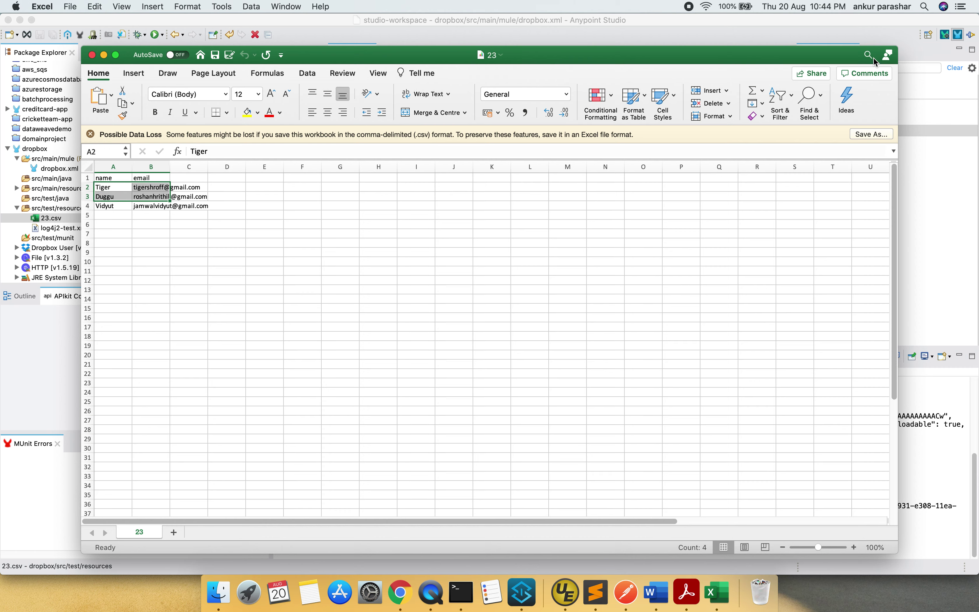
pyautogui.click(307, 73)
pyautogui.click(92, 55)
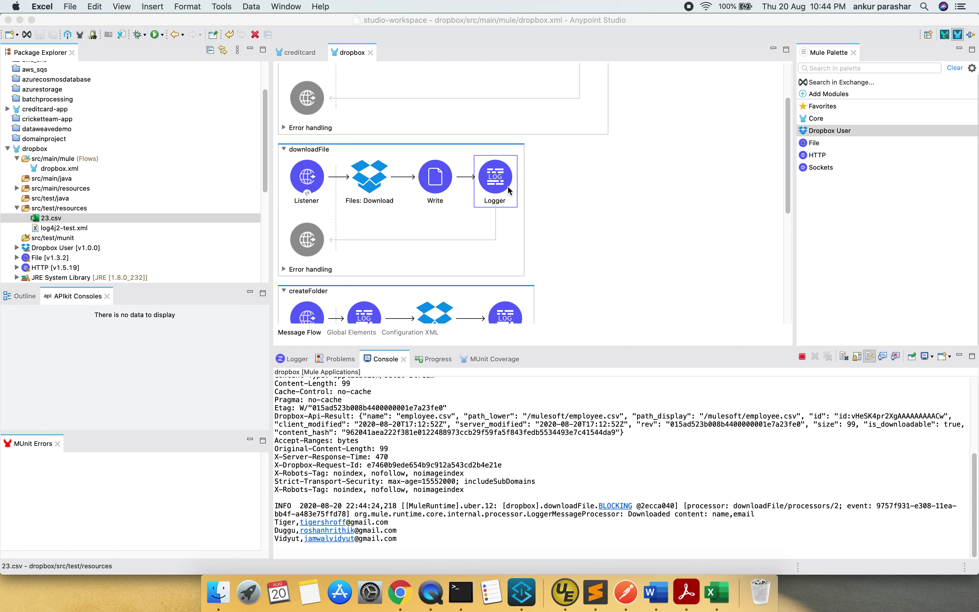
pyautogui.scroll(-5, 559, 215)
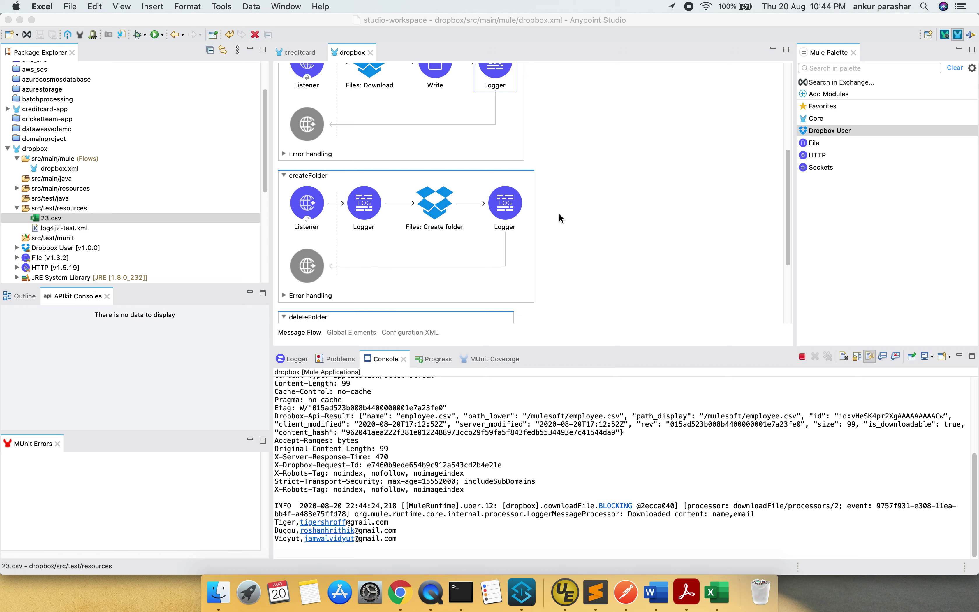
# Inspect createFolder's Listener (/createFolder), Create folder path (folderName query parameter) and Logger, then clear the console
pyautogui.click(311, 209)
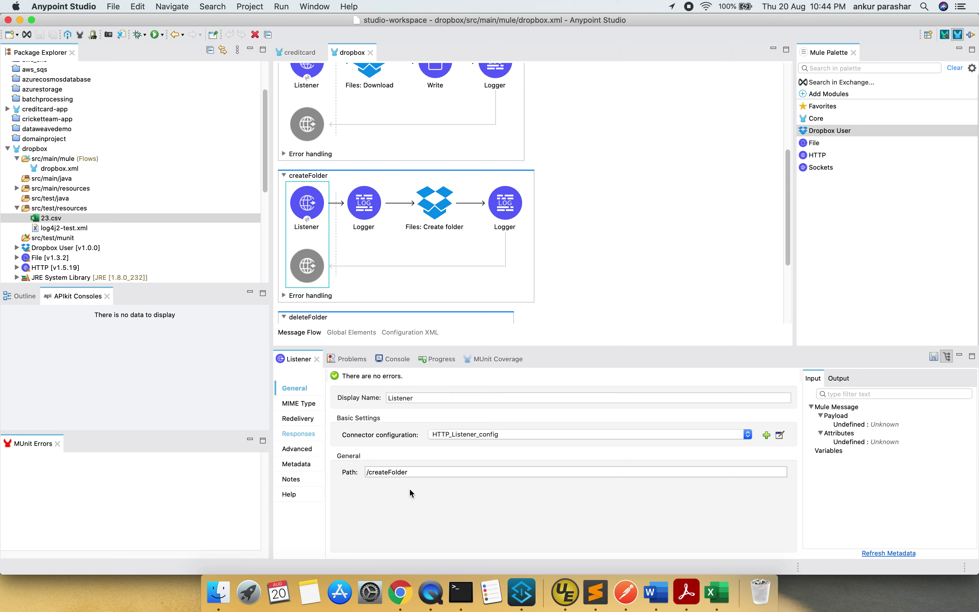
pyautogui.click(416, 214)
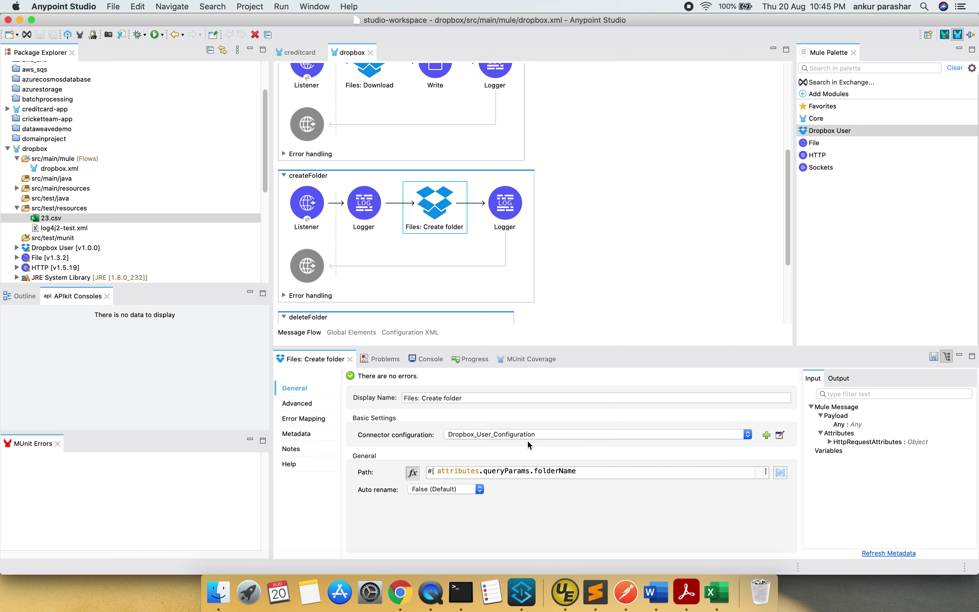
pyautogui.click(507, 203)
pyautogui.click(844, 356)
# Send GET localhost:8081/createFolder?folderName=/test and get a 200 OK response
pyautogui.click(627, 583)
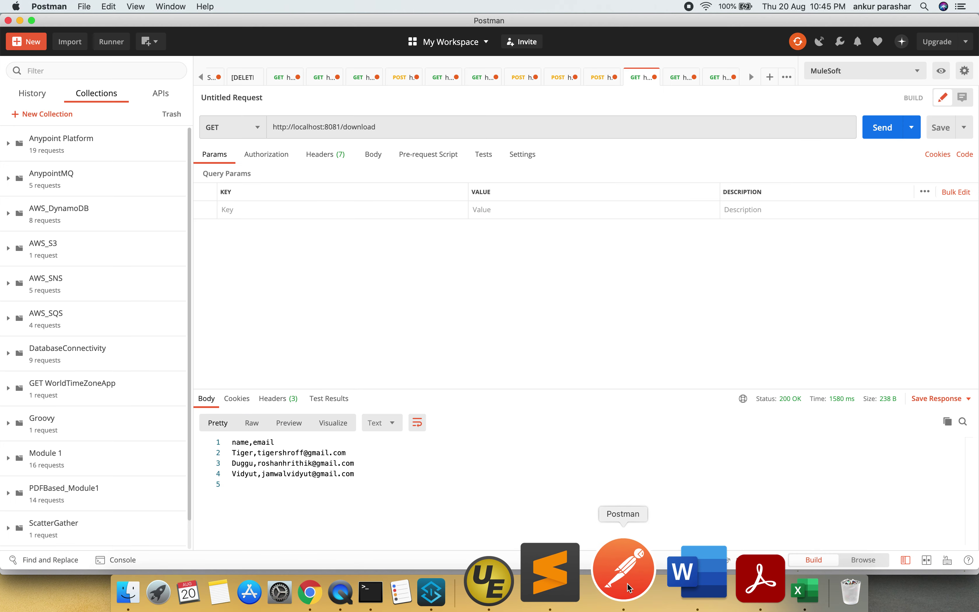
pyautogui.click(681, 83)
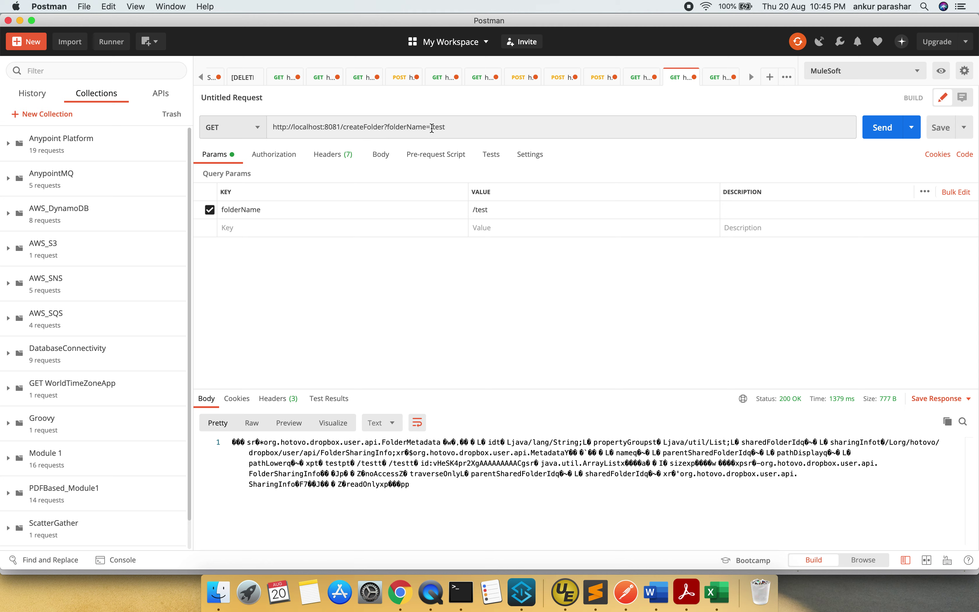
pyautogui.click(446, 127)
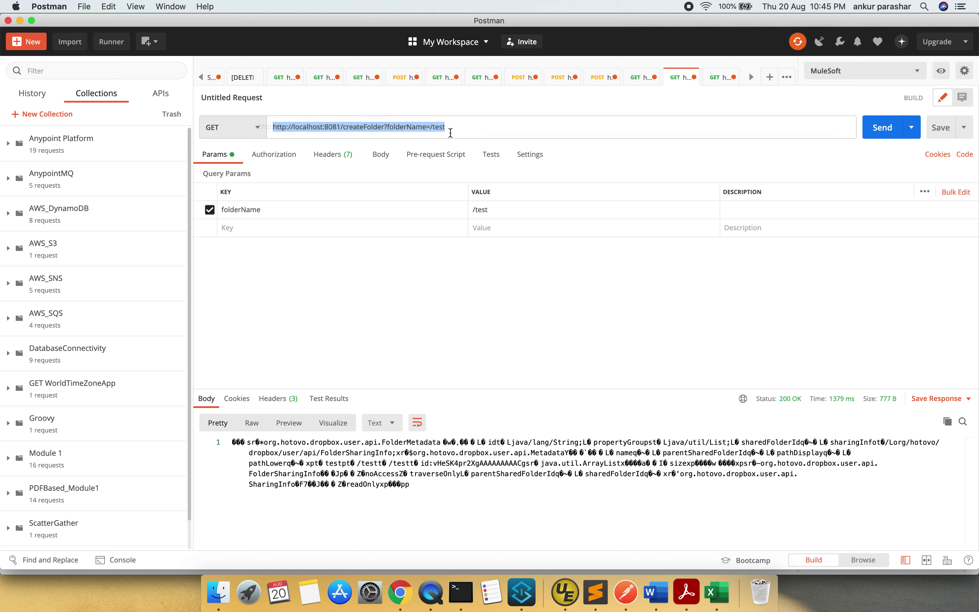
pyautogui.click(452, 131)
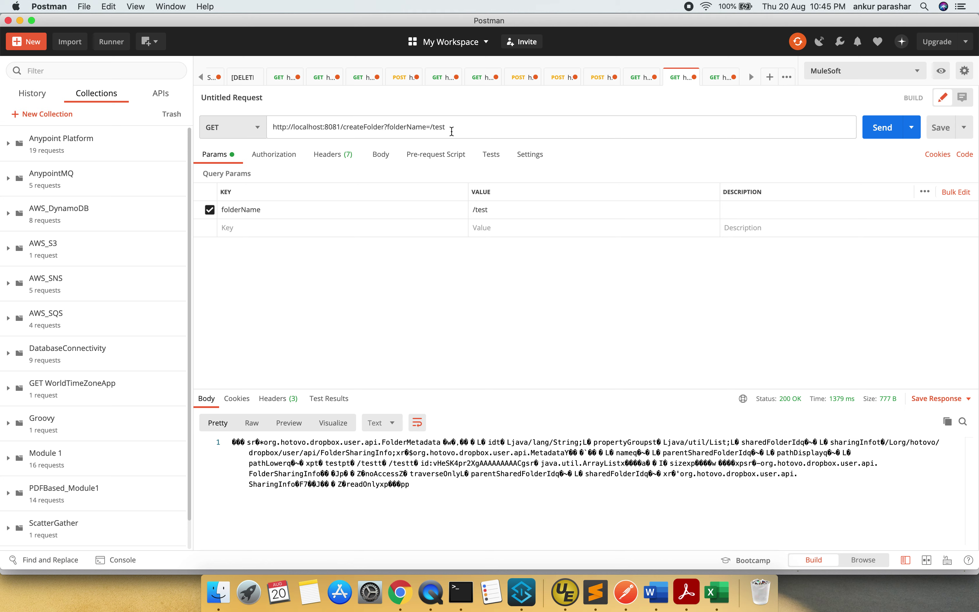
pyautogui.click(881, 134)
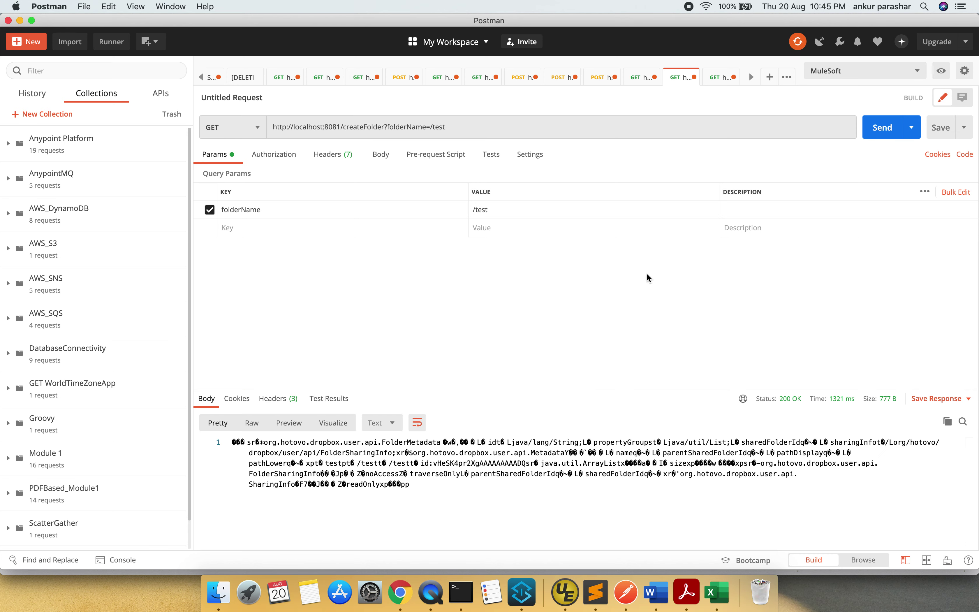
pyautogui.press('super+Tab')
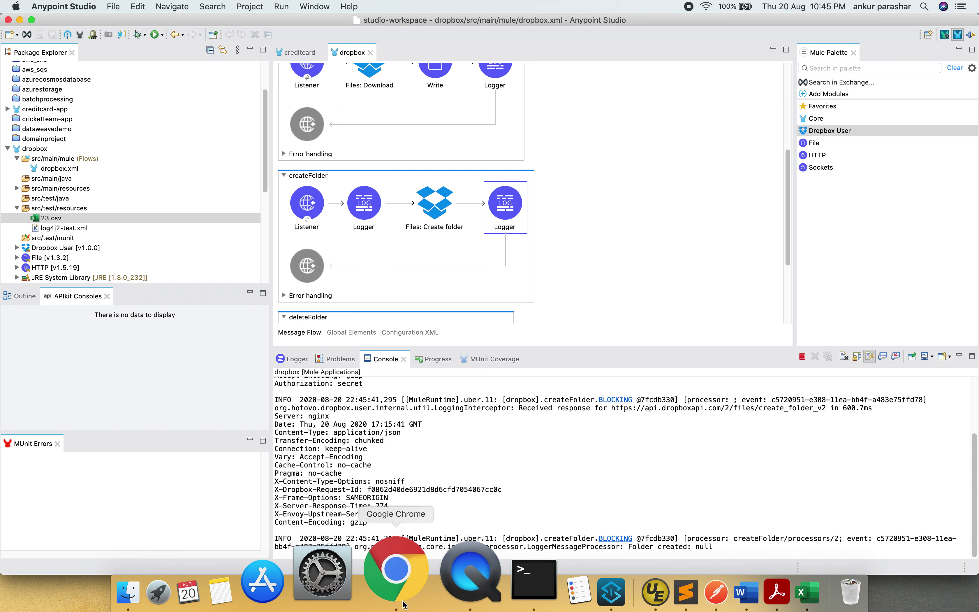
# Reload Dropbox, confirm the new test folder is empty, then return to Anypoint Studio
pyautogui.click(396, 582)
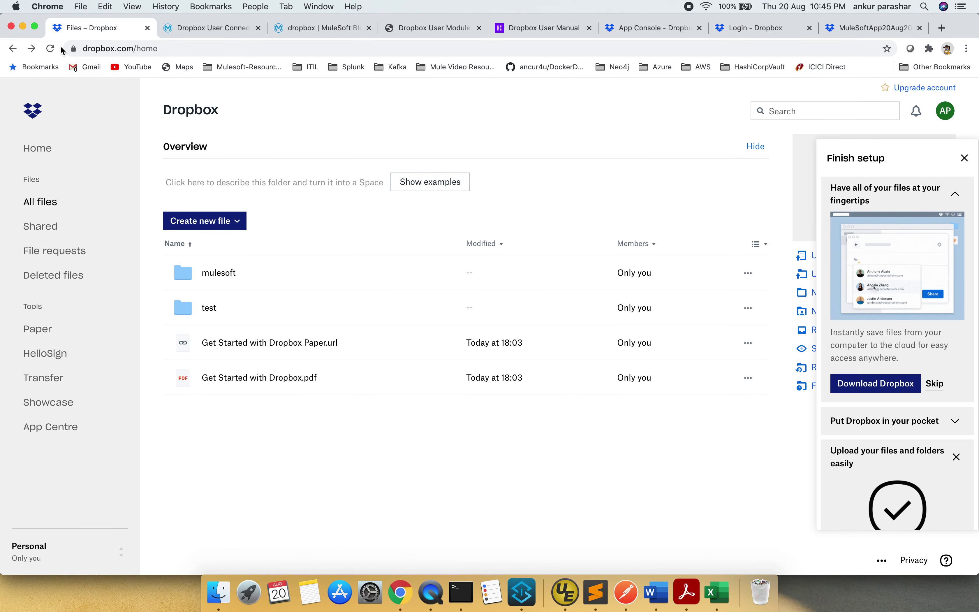
pyautogui.click(50, 48)
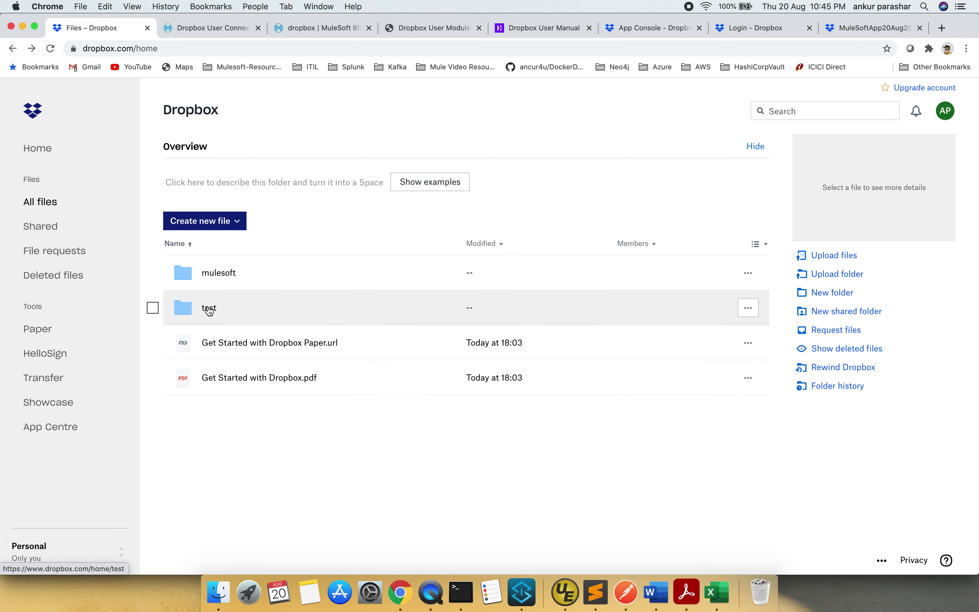
pyautogui.click(210, 308)
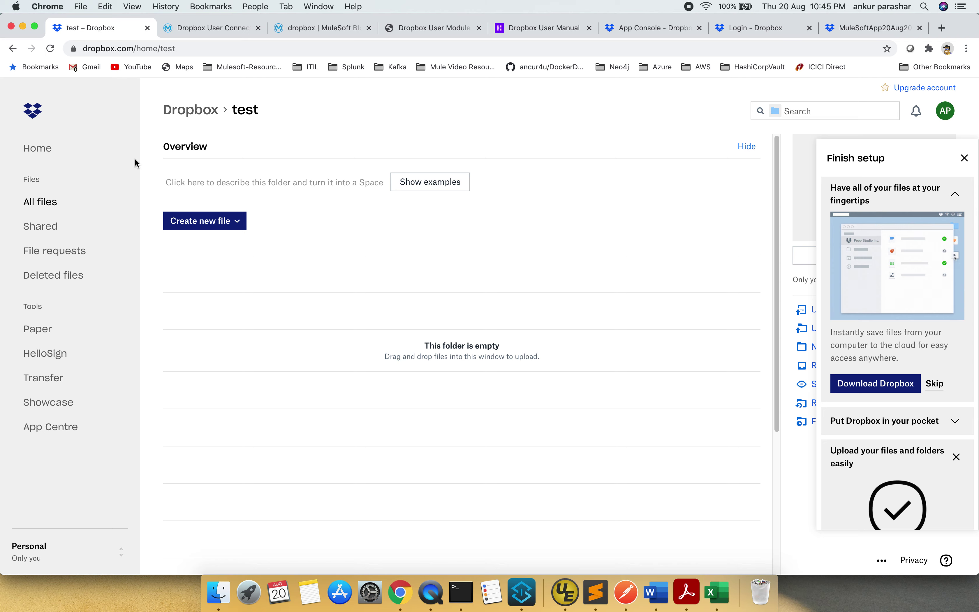
pyautogui.click(14, 50)
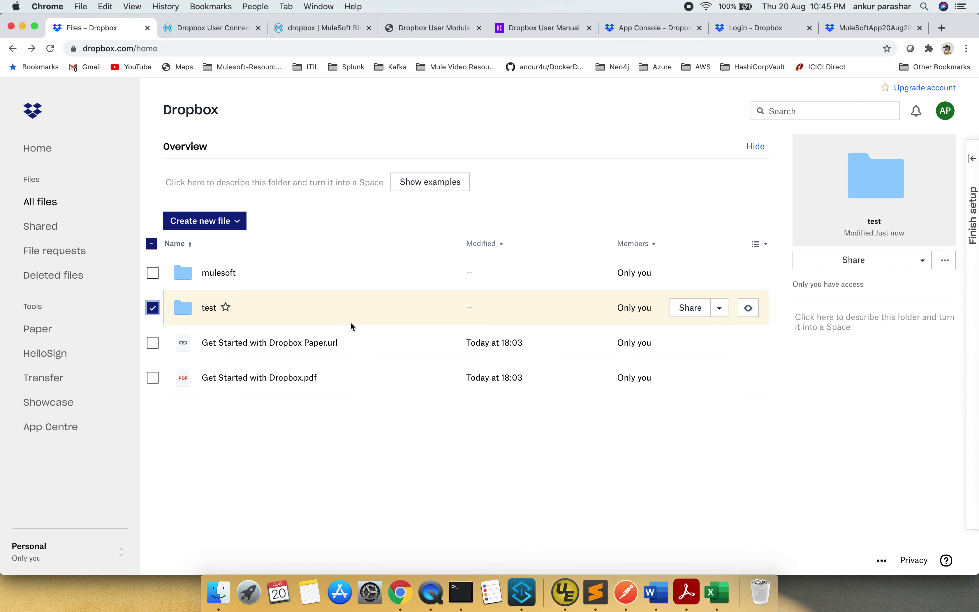
pyautogui.press('super+Tab')
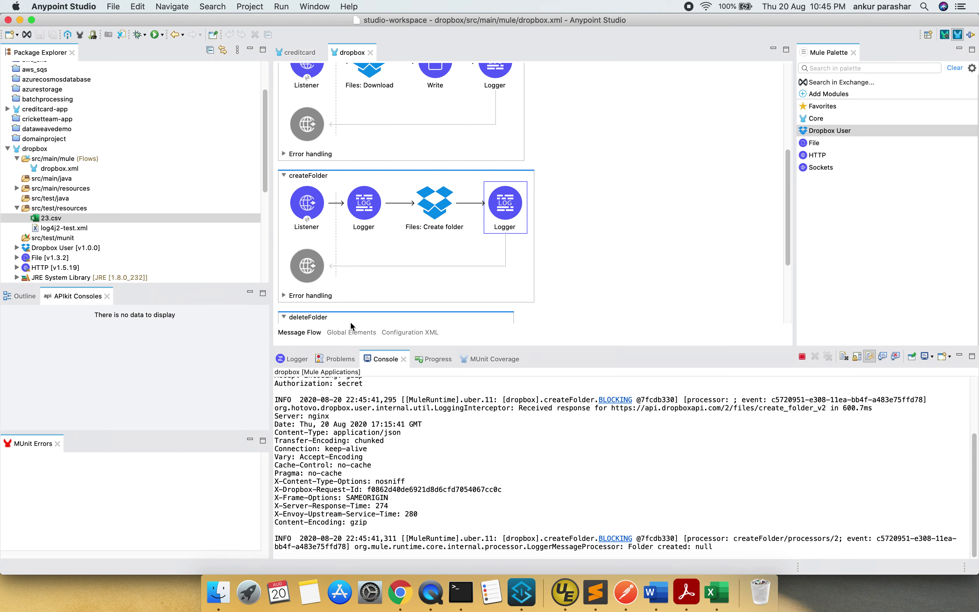
# Inspect the deleteFolder flow's listener and its Files: Delete step settings
pyautogui.scroll(-3, 587, 213)
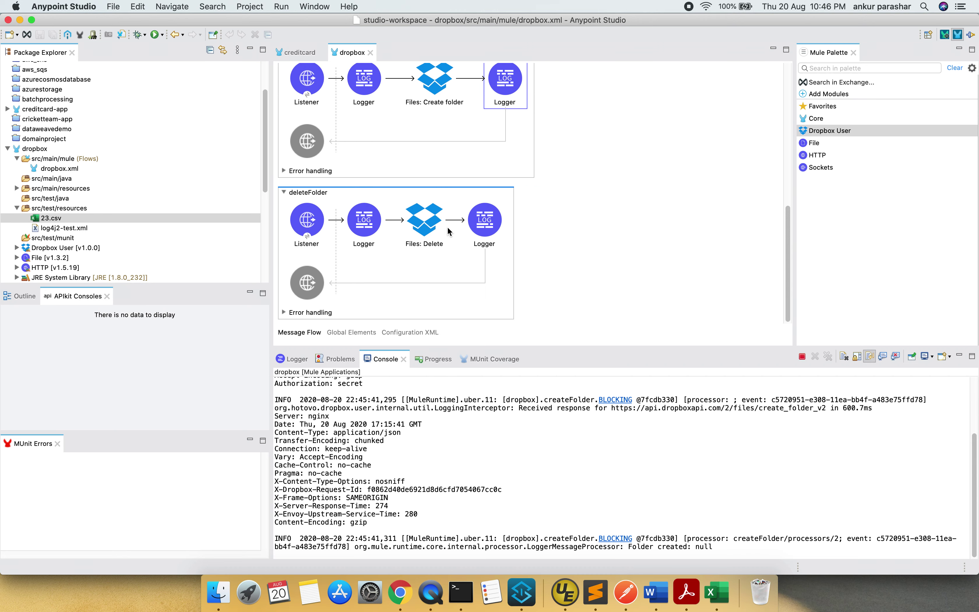
pyautogui.click(317, 237)
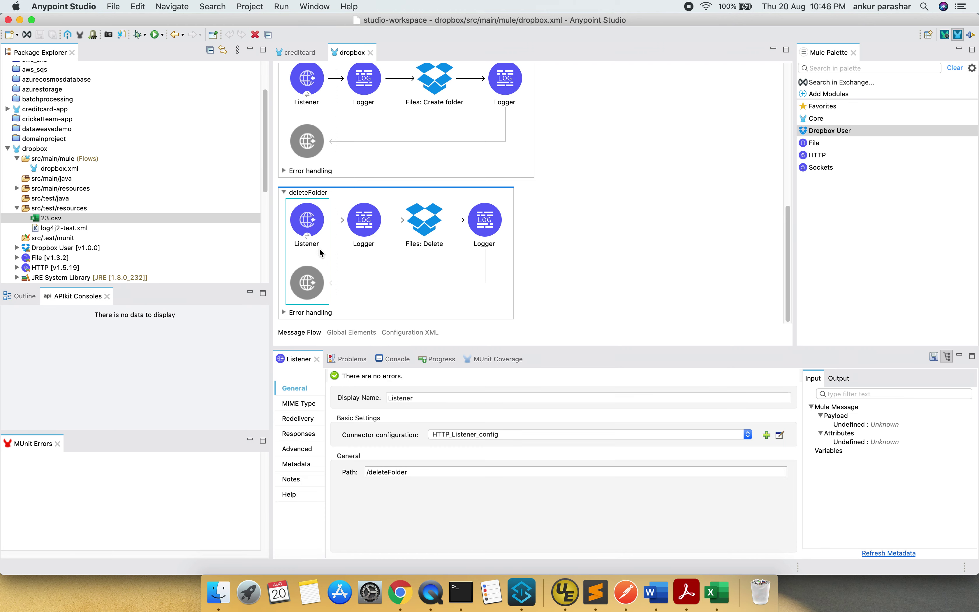
pyautogui.click(426, 242)
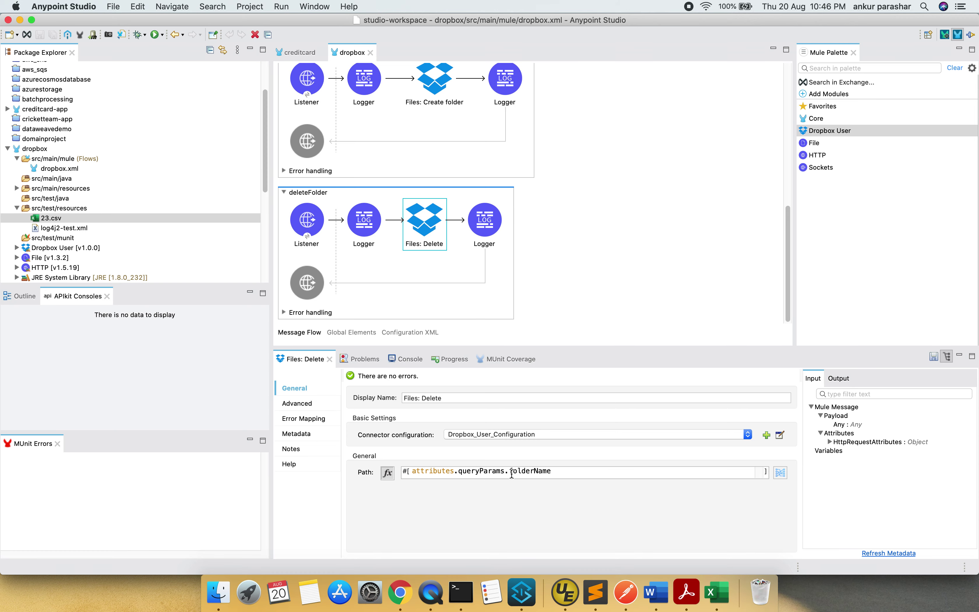
# Clear the dropbox application's console log and bring up the deleteFolder request in Postman
pyautogui.click(412, 363)
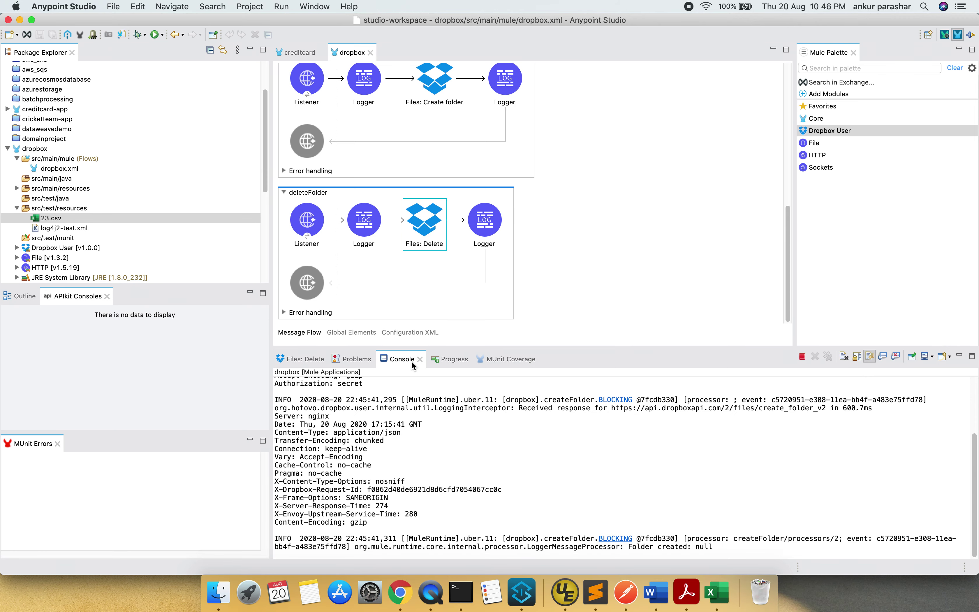
pyautogui.click(844, 360)
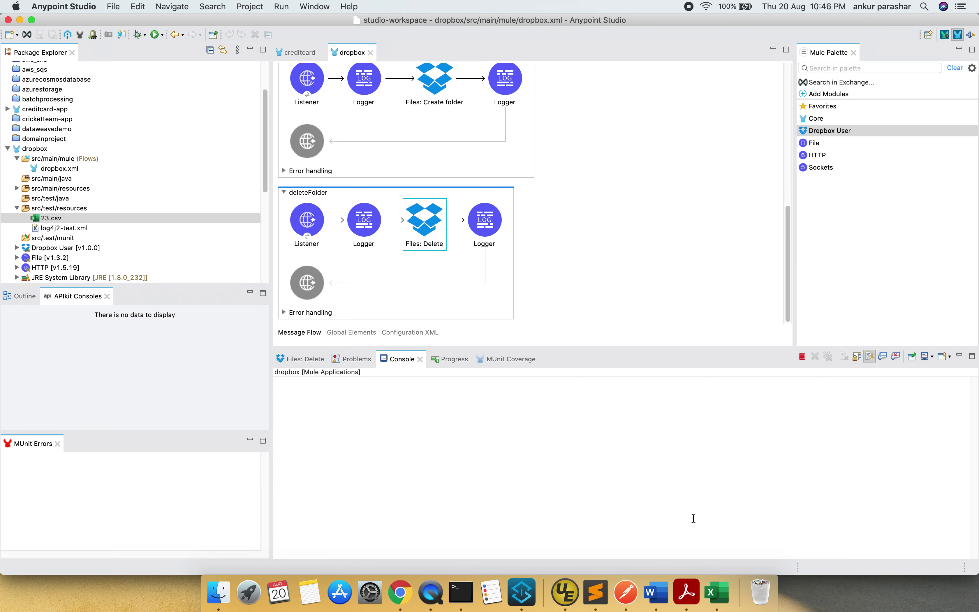
pyautogui.click(631, 583)
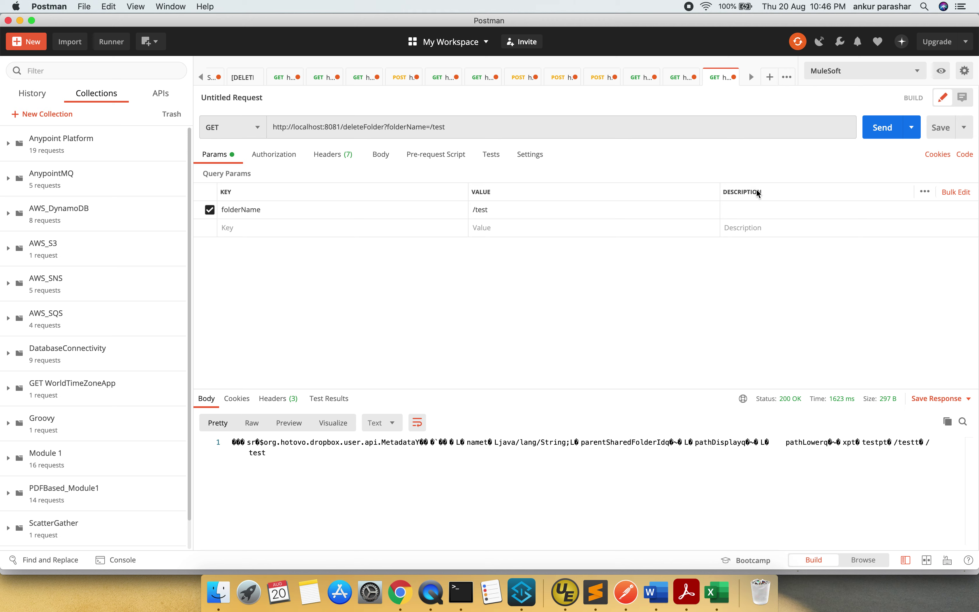
# Send deleteFolder for /test, check the 'Folder deleted.' log and Dropbox's file list
pyautogui.click(882, 129)
pyautogui.press('super+Tab')
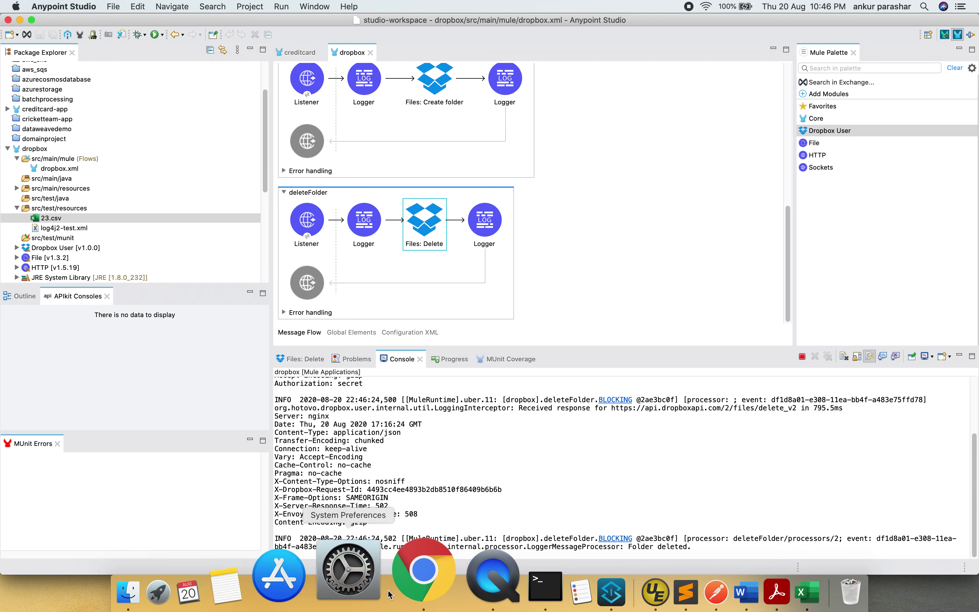
pyautogui.click(401, 587)
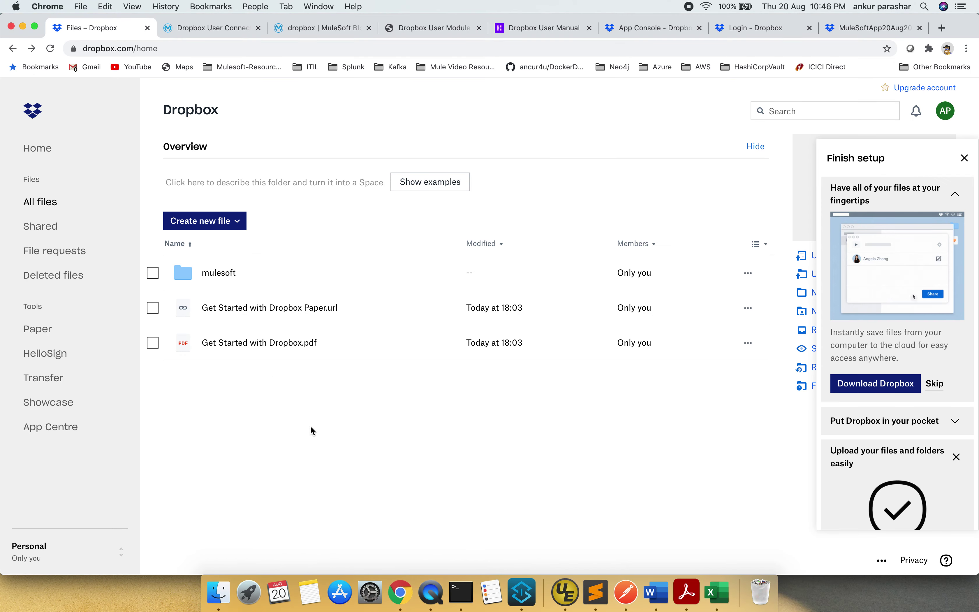
pyautogui.press('super+Tab')
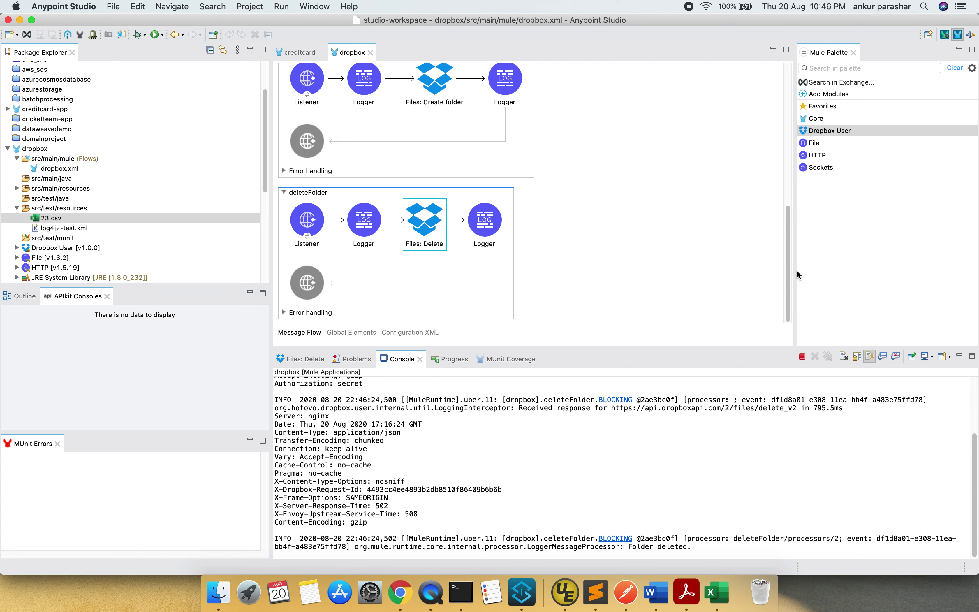
# Widen the Mule Palette to show full Dropbox operation names, then bring Chrome forward
pyautogui.moveTo(792, 272); pyautogui.dragTo(702, 267)
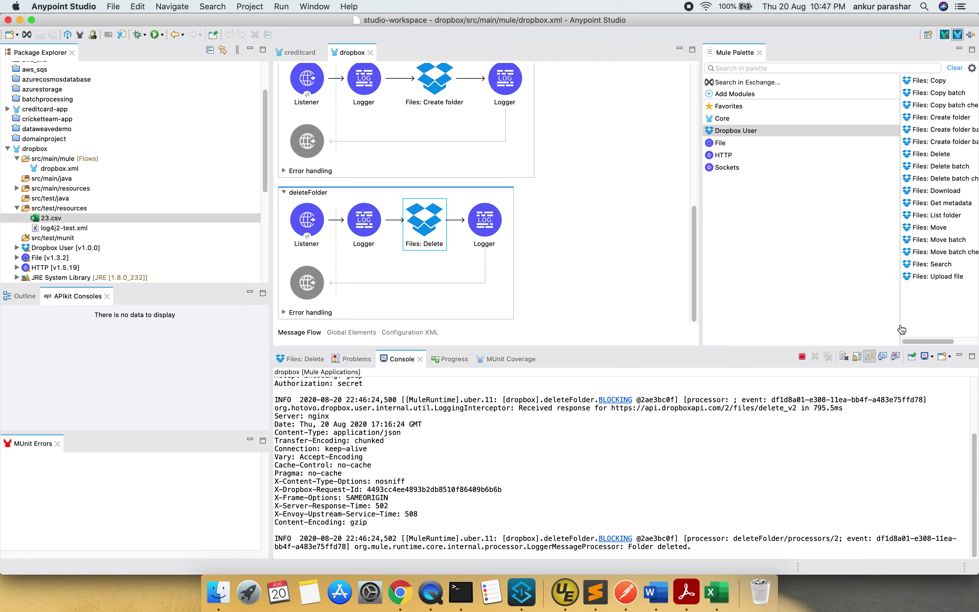
pyautogui.click(697, 301)
pyautogui.moveTo(697, 300); pyautogui.dragTo(613, 301)
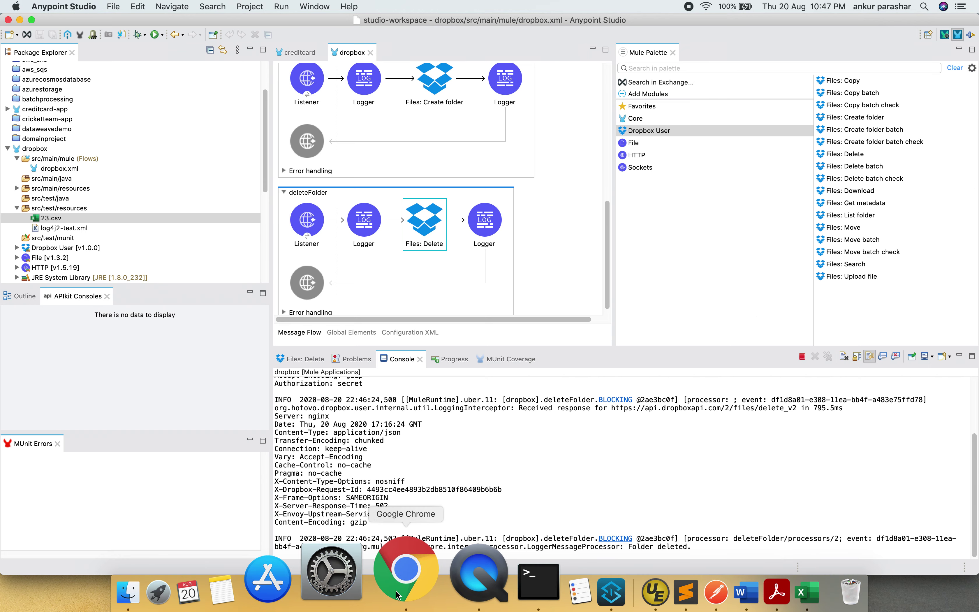
pyautogui.click(394, 575)
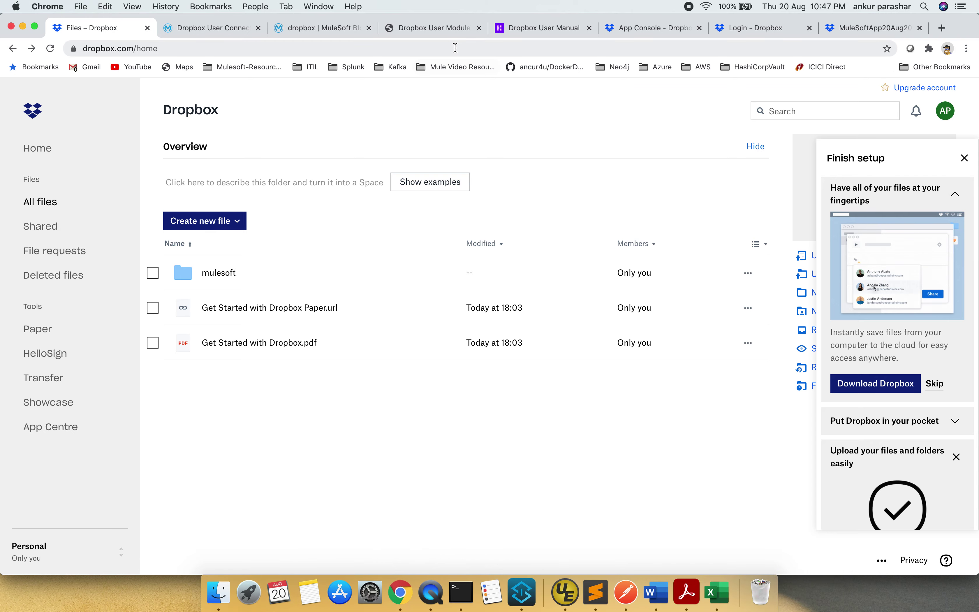
# Browse the Dropbox User Module reference and User Manual examples, ending on My apps
pyautogui.click(460, 32)
pyautogui.click(400, 51)
pyautogui.scroll(20, 558, 188)
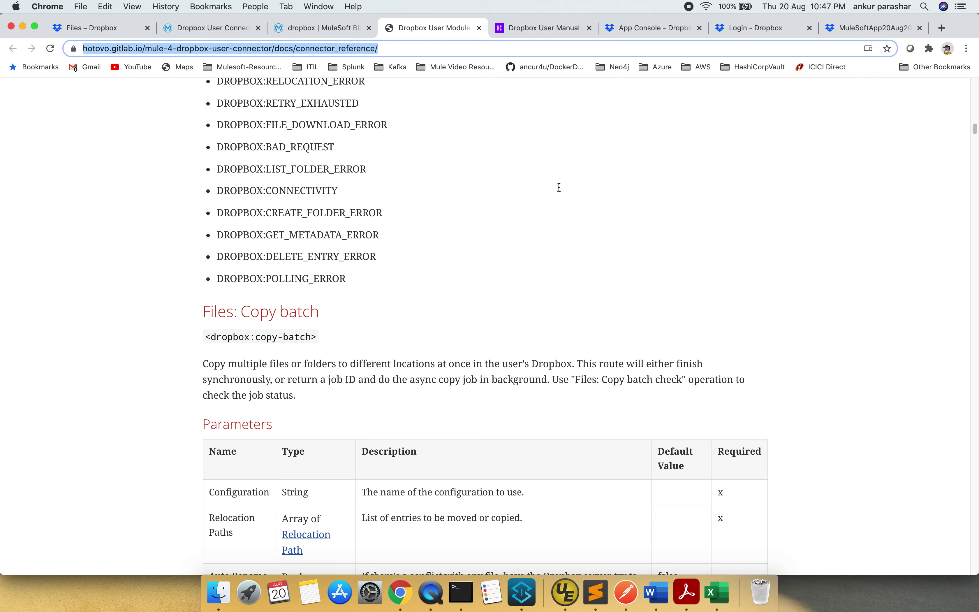
pyautogui.scroll(-10, 560, 190)
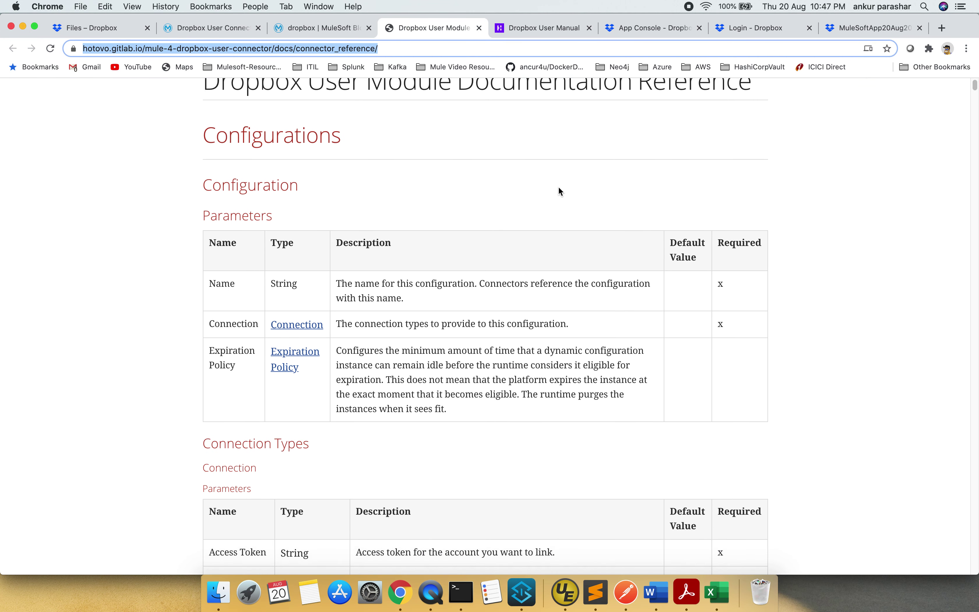
pyautogui.scroll(-20, 561, 192)
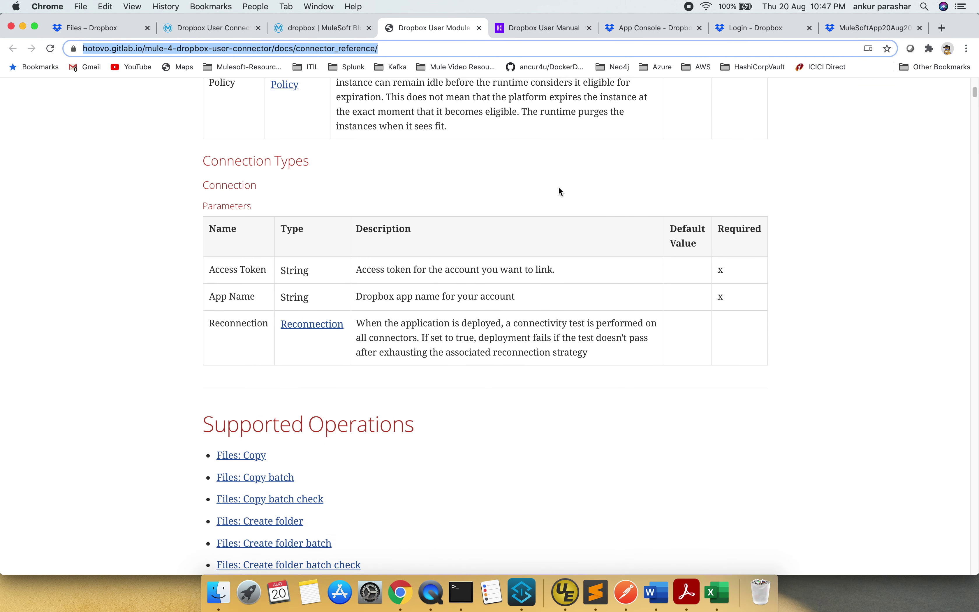
pyautogui.scroll(-12, 560, 191)
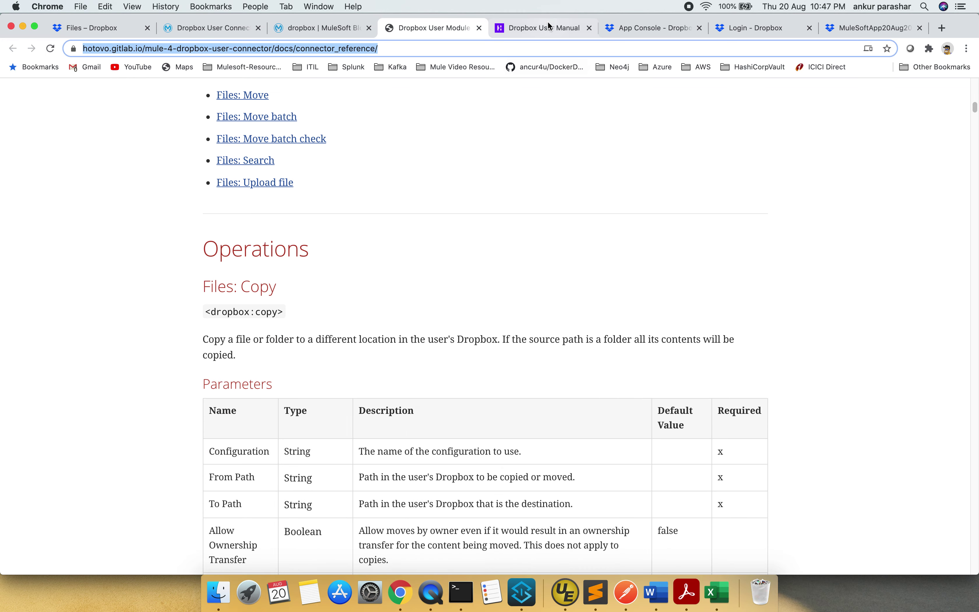
pyautogui.click(547, 32)
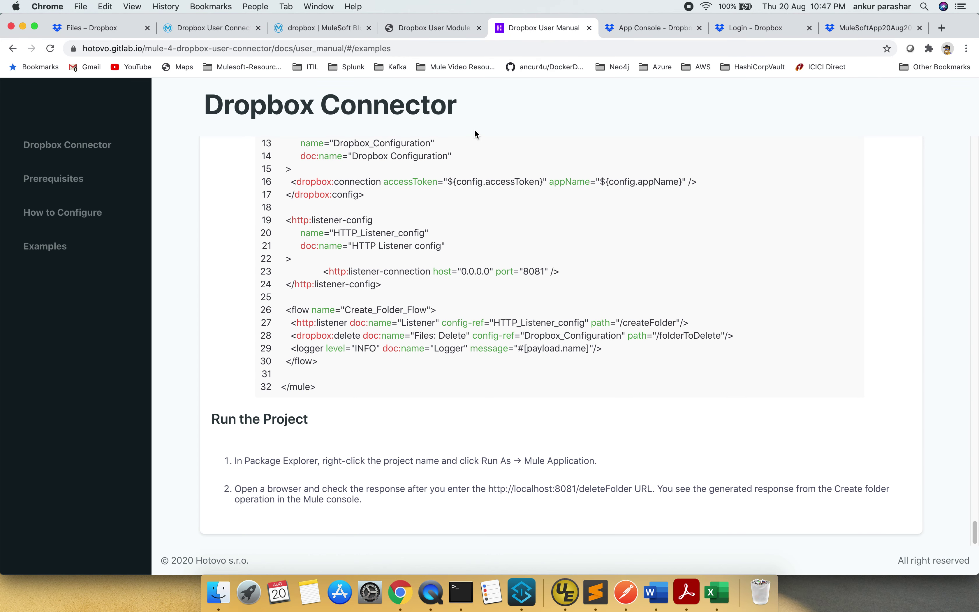
pyautogui.click(644, 28)
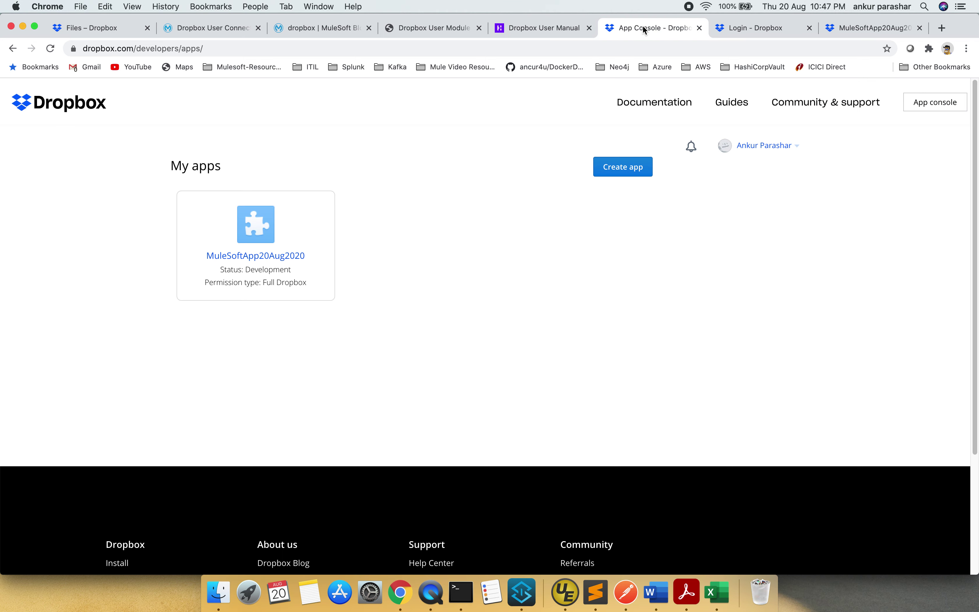
# Open the Dropbox developer Documentation in a new tab and go to the API Explorer
pyautogui.rightClick(666, 104)
pyautogui.click(709, 110)
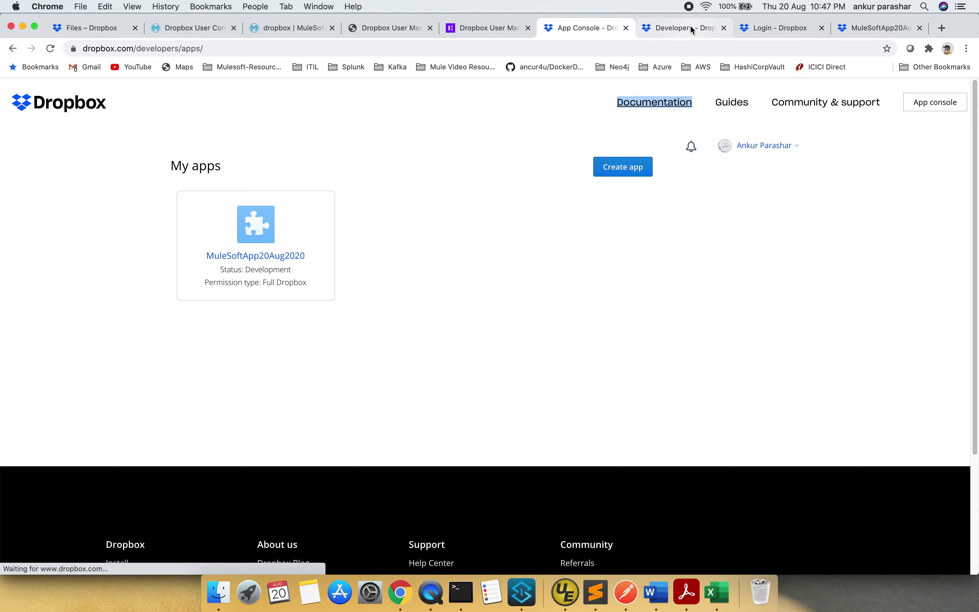
pyautogui.click(690, 25)
pyautogui.scroll(-1, 585, 215)
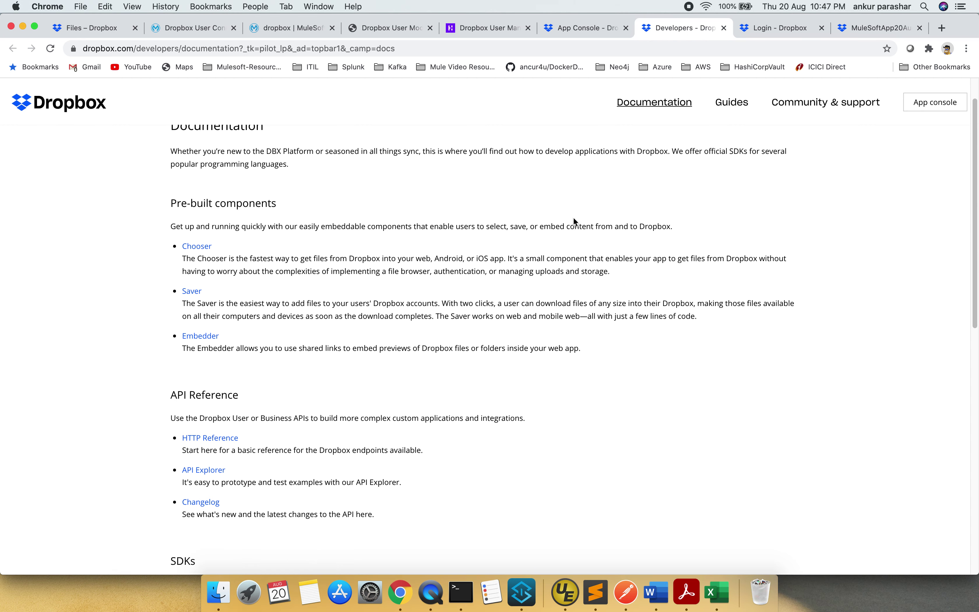
pyautogui.click(208, 473)
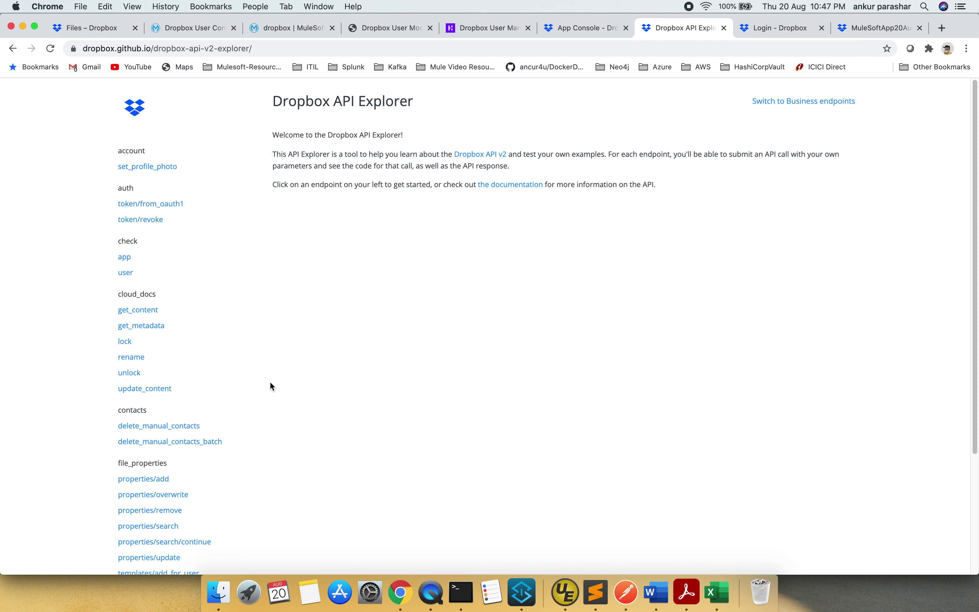
# Open the delete_v2 endpoint in the API Explorer, then return to Anypoint Studio
pyautogui.moveTo(244, 254); pyautogui.dragTo(243, 439)
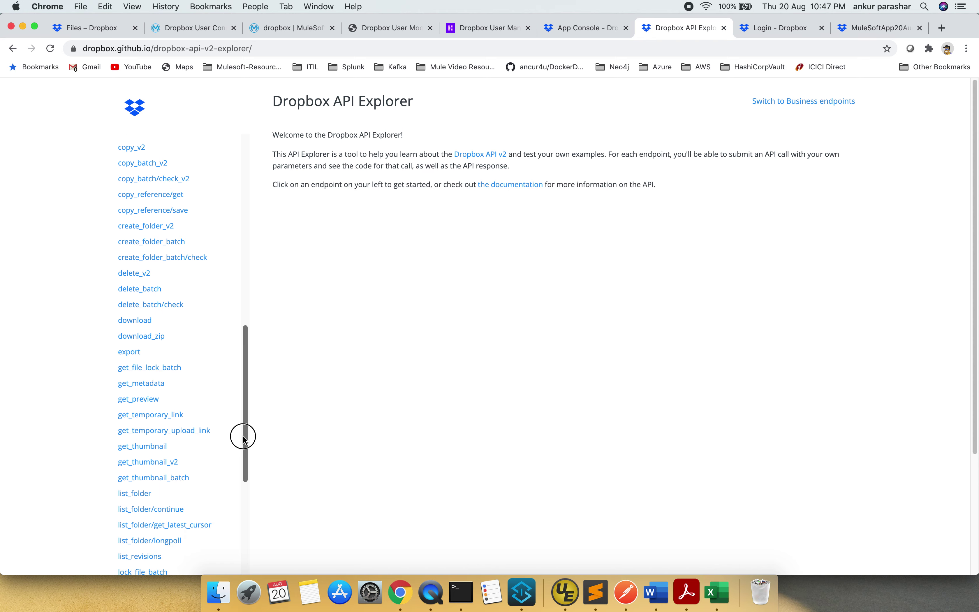
pyautogui.click(517, 589)
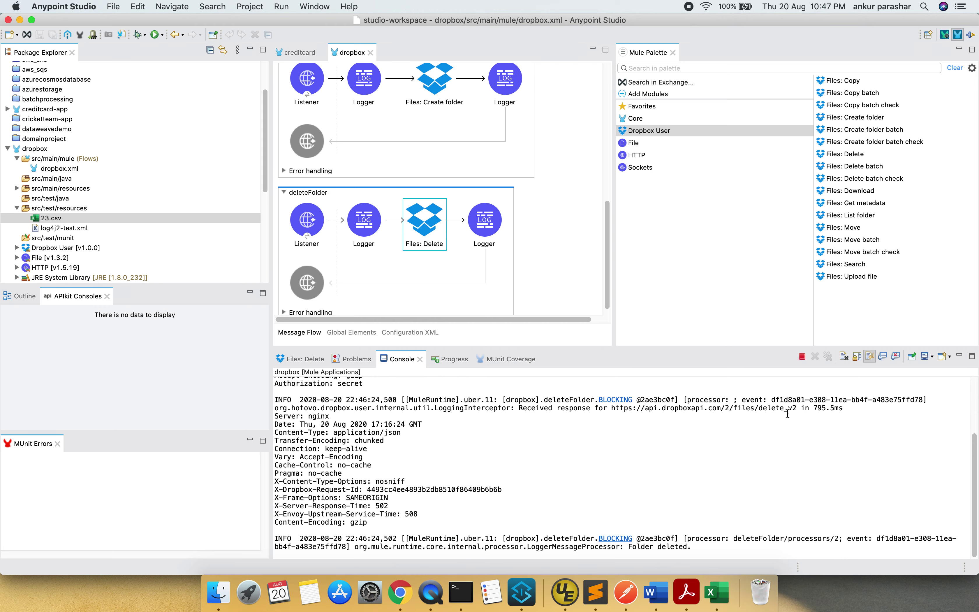
pyautogui.press('super+Tab')
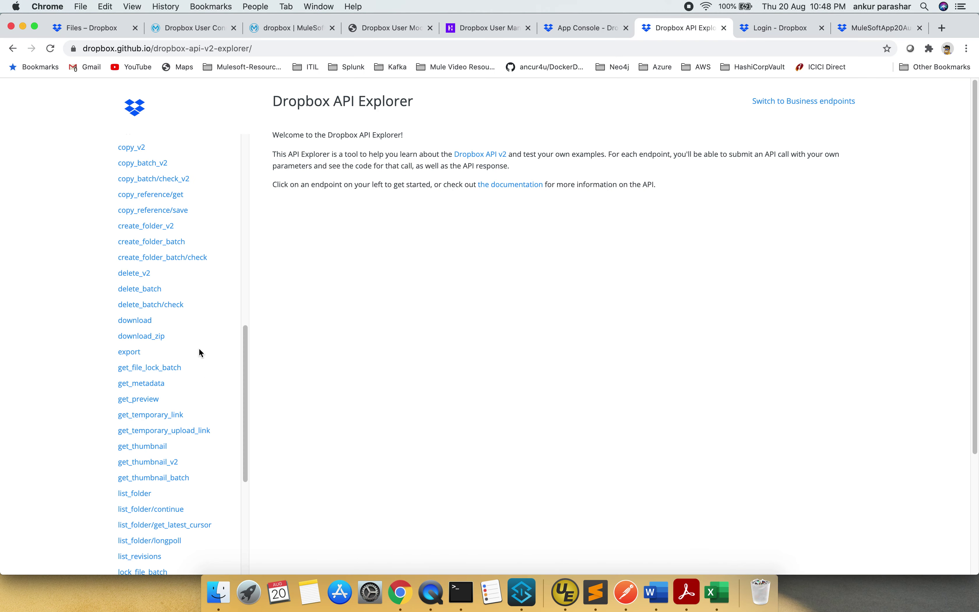
pyautogui.scroll(5, 248, 398)
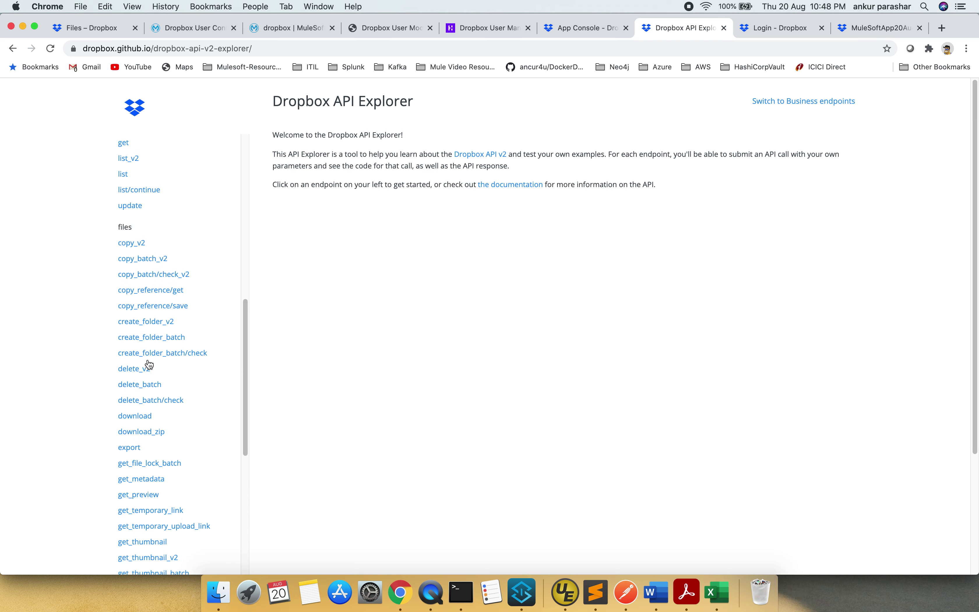
pyautogui.click(143, 368)
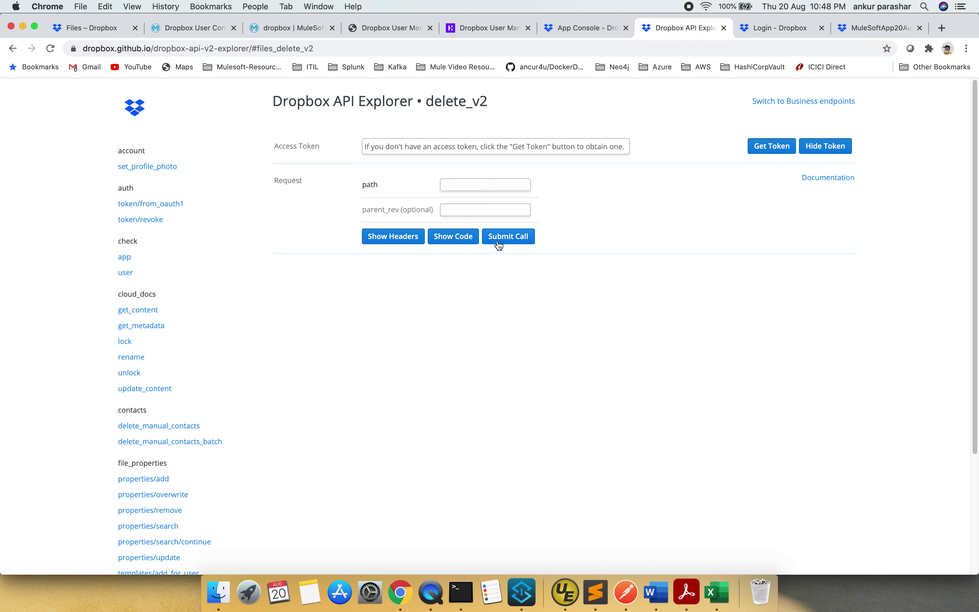
pyautogui.click(528, 592)
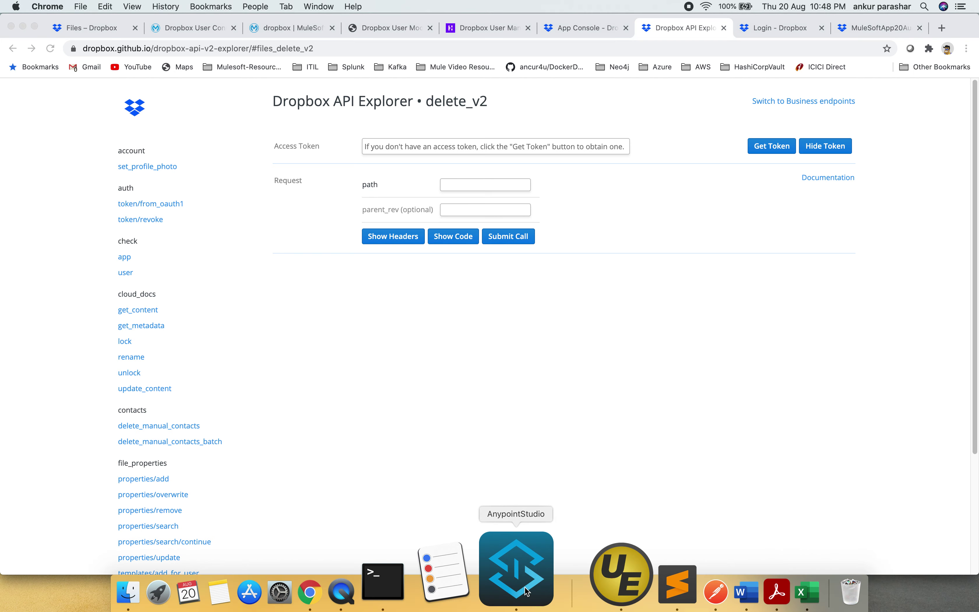